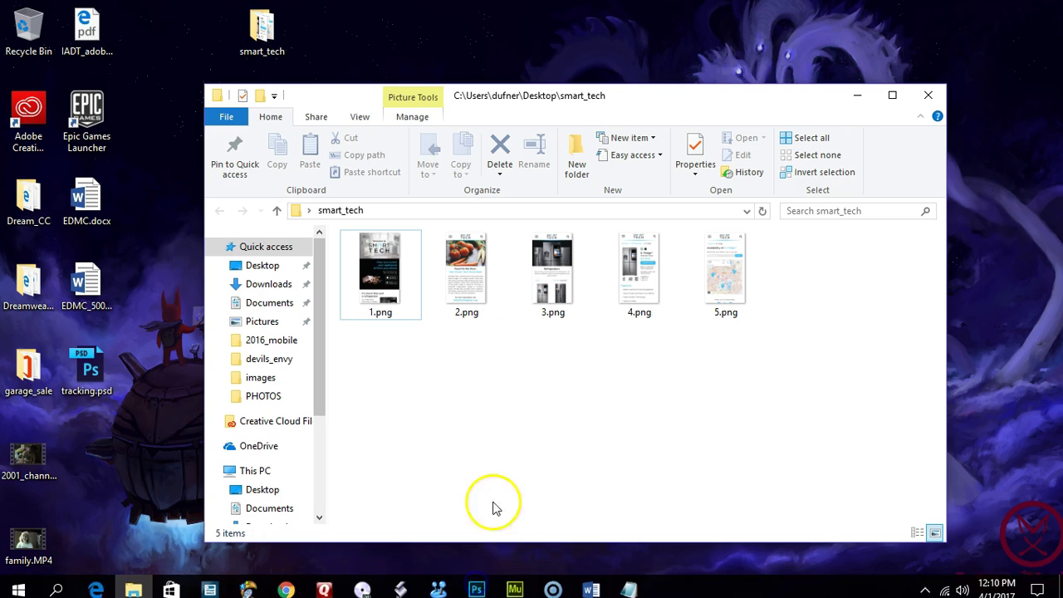
- Switch to Photoshop and look through the Smart Tech screen mockups from 1.png to 5.png
left_click(477, 582)
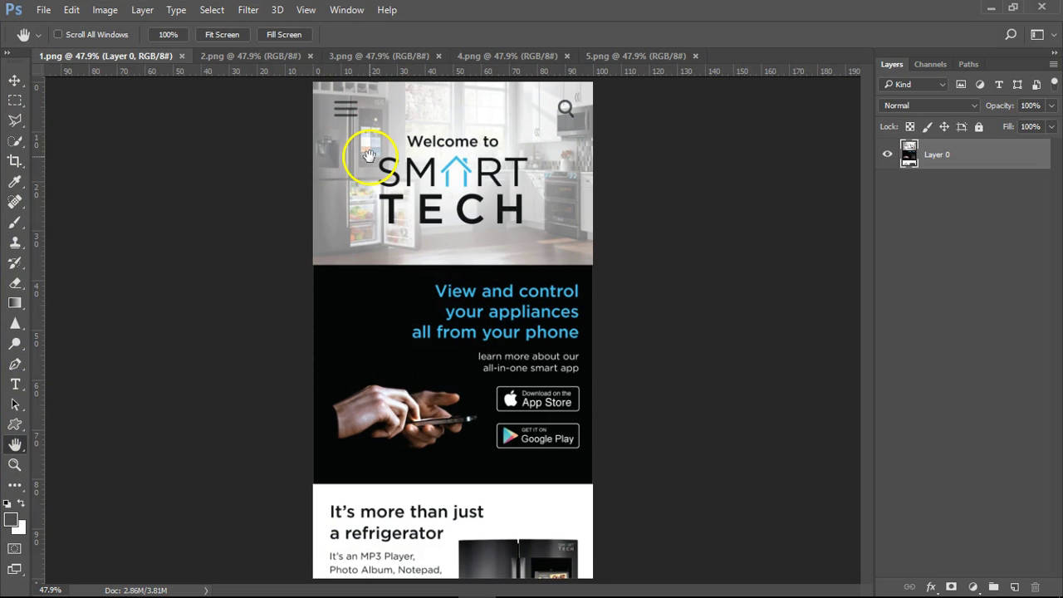
left_click(228, 55)
left_click(352, 55)
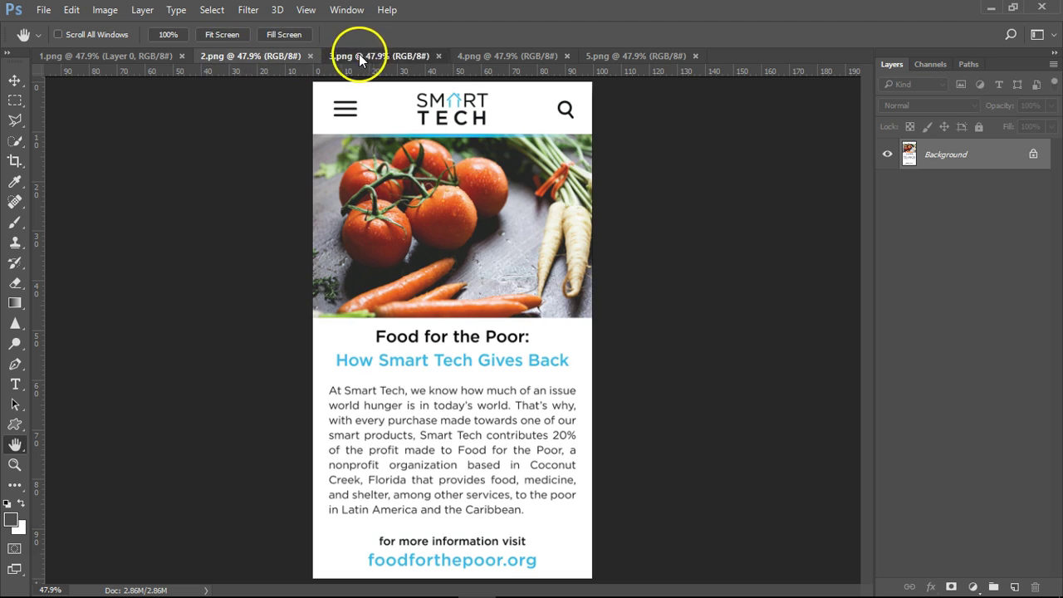
left_click(494, 58)
left_click(611, 54)
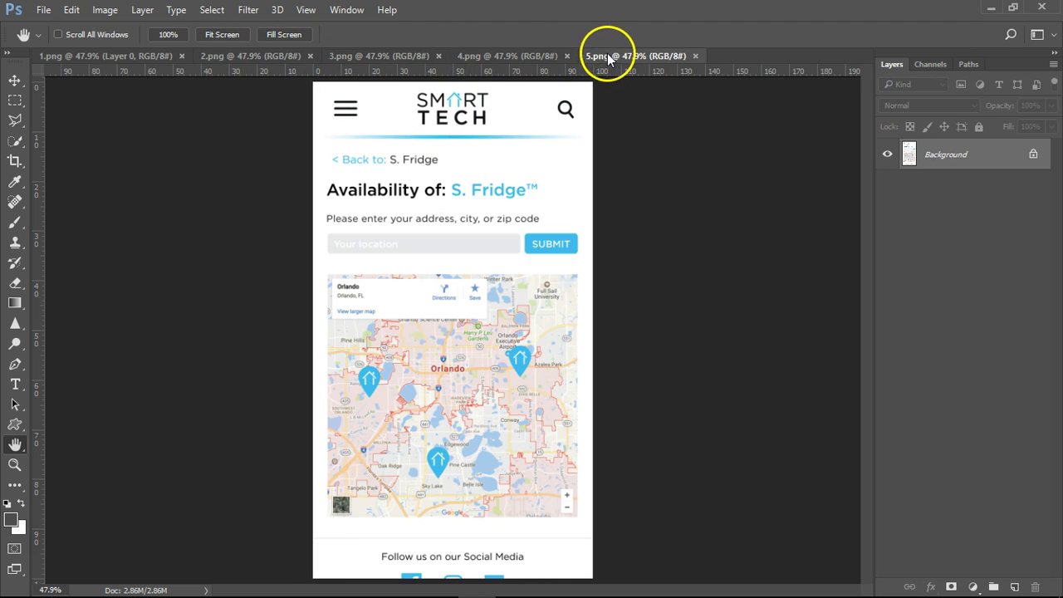
left_click(126, 58)
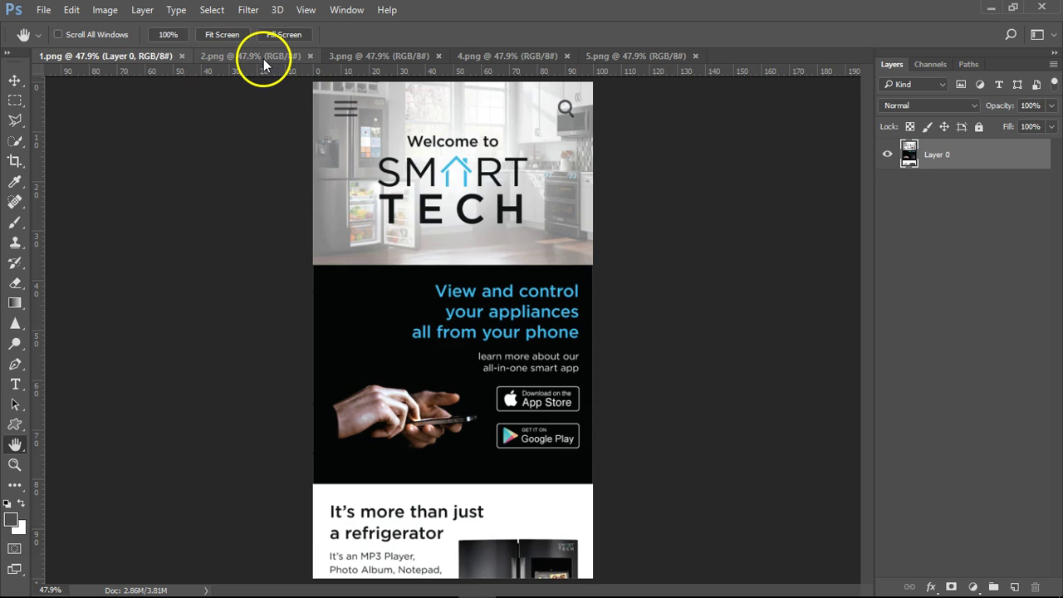
left_click(266, 58)
left_click(355, 56)
left_click(266, 55)
left_click(139, 53)
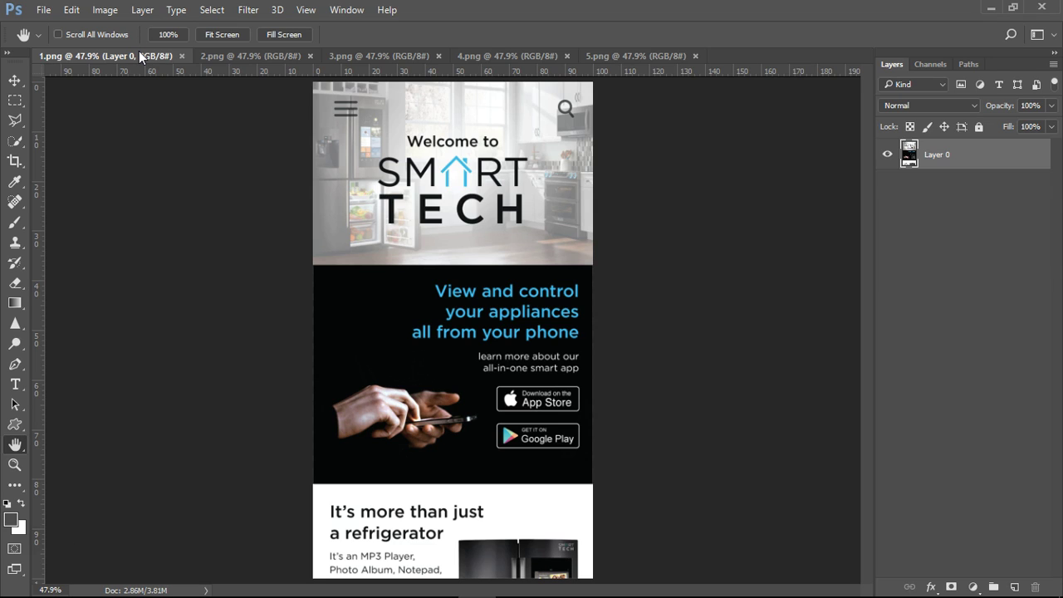
left_click(240, 58)
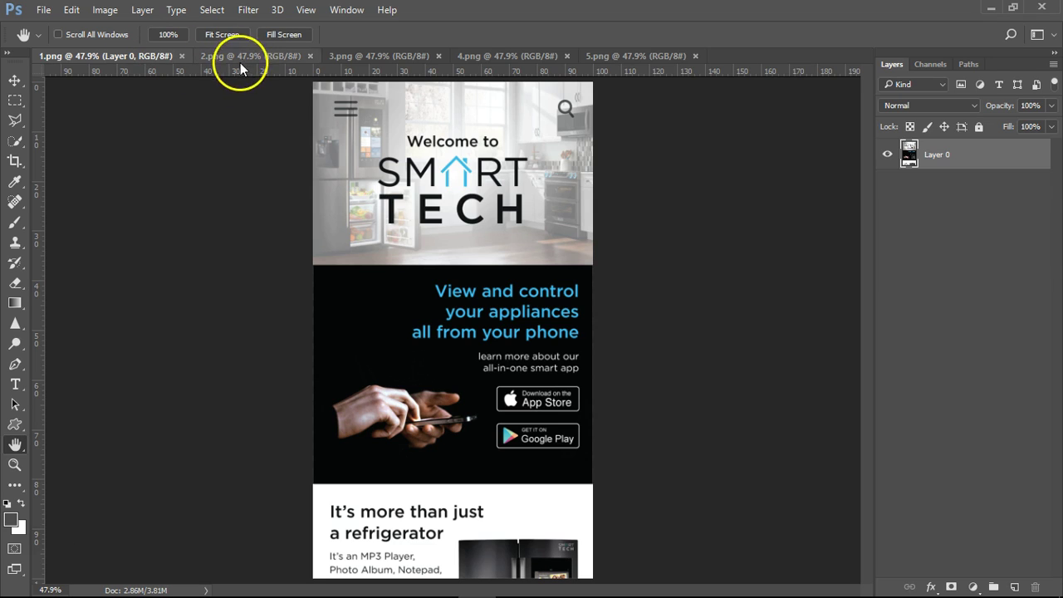
left_click(365, 56)
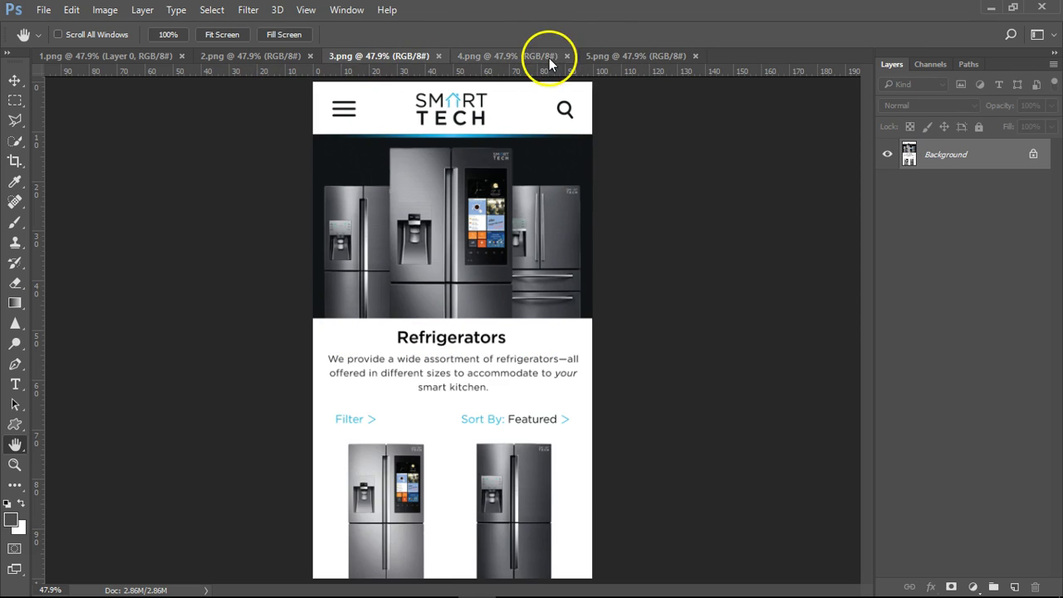
left_click(151, 57)
- Switch to Muse and start a new fluid-width site with one column and both maximum page width and minimum width at 750
mouse_move(593, 584)
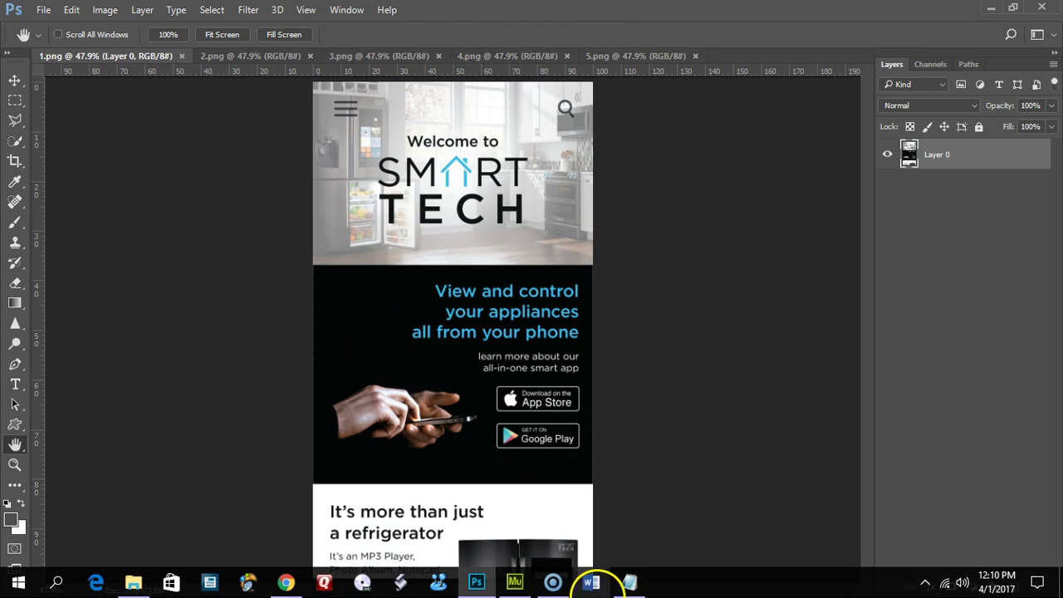
left_click(515, 582)
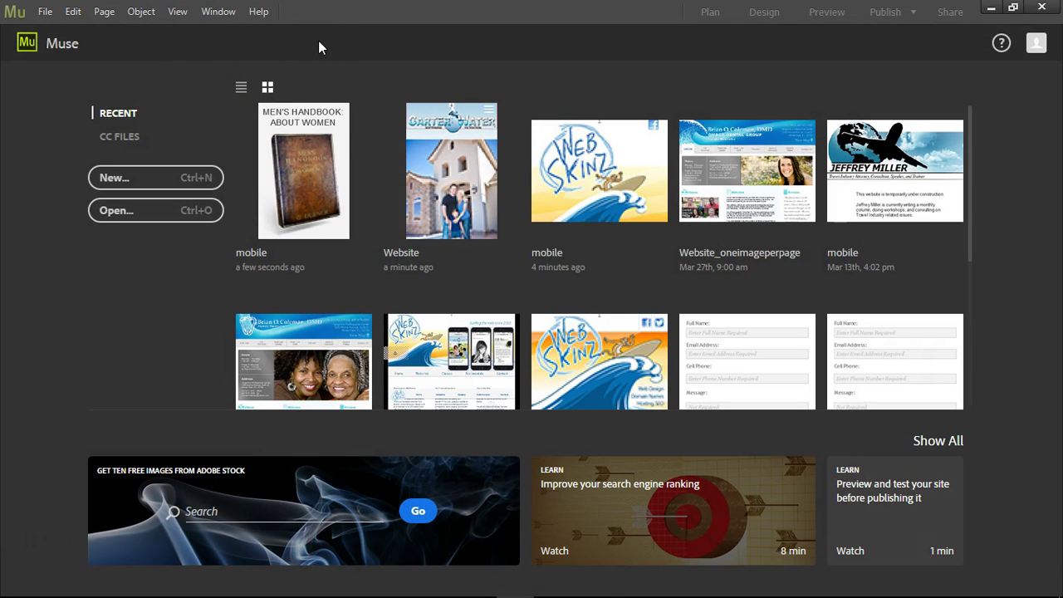
key("ctrl+n")
left_click_drag(470, 230, 451, 31)
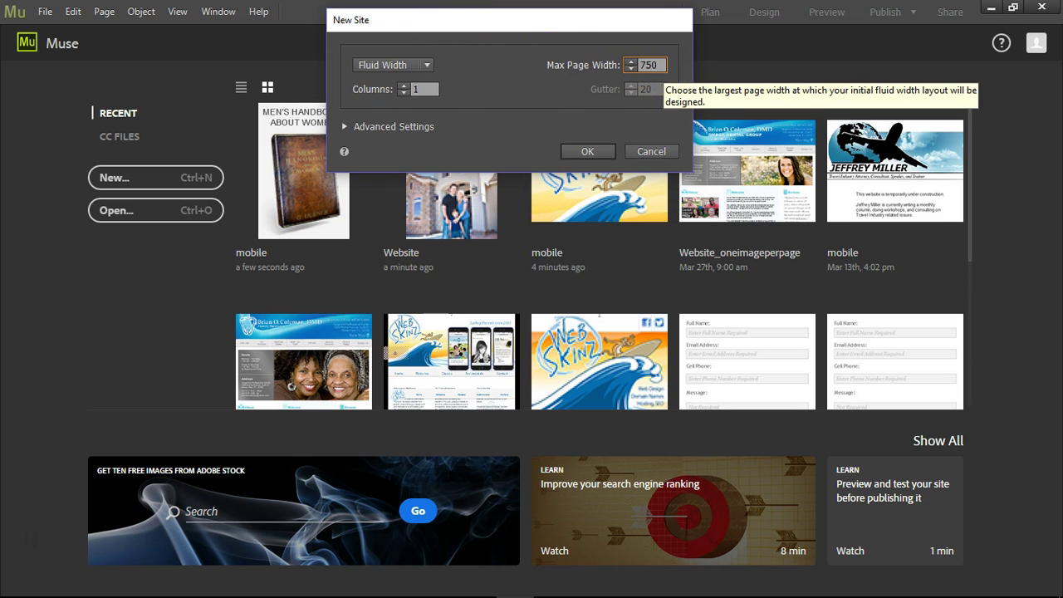
key("Tab")
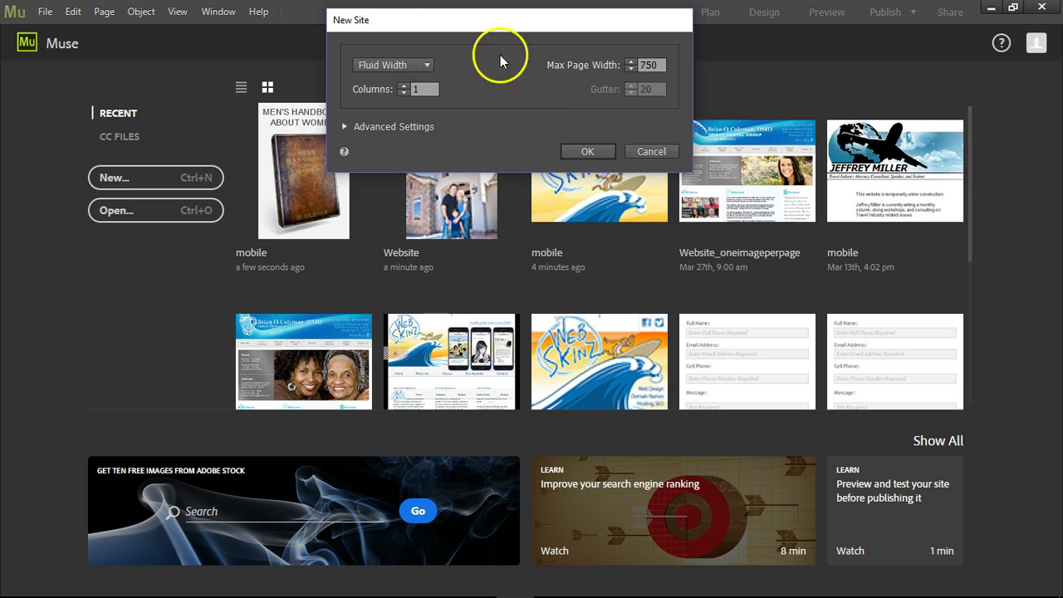
left_click(341, 125)
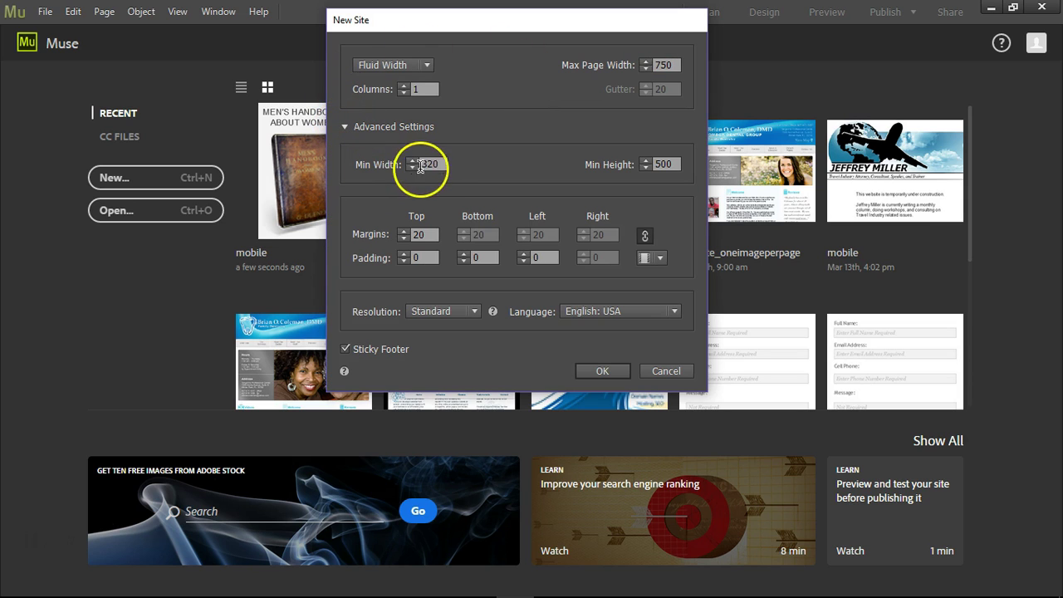
left_click_drag(448, 163, 404, 156)
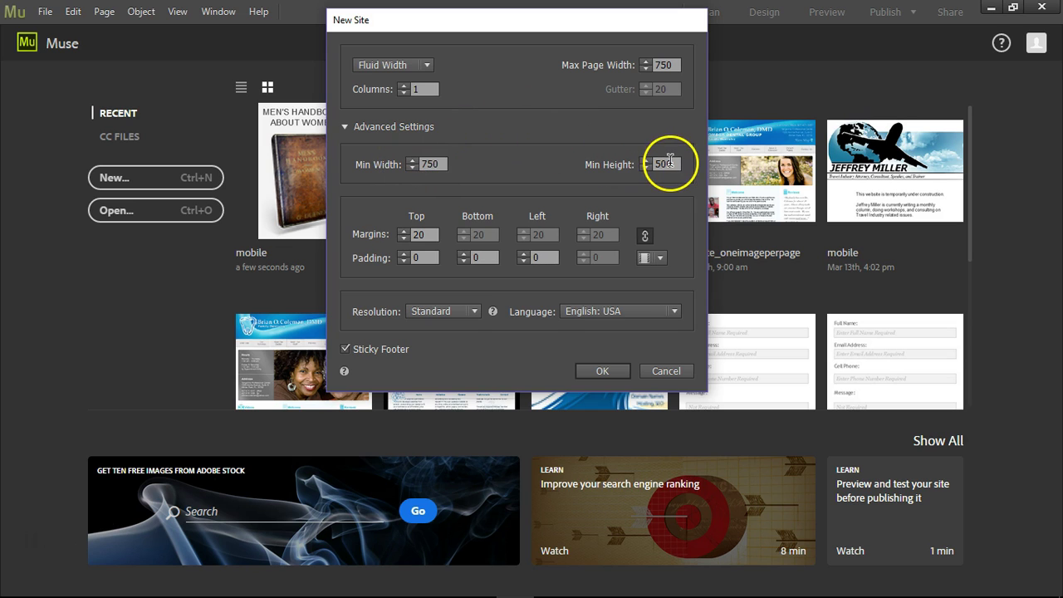
- Set all page margins to 0, keep the centered page alignment, and create the site
left_click(427, 233)
left_click_drag(427, 233, 396, 237)
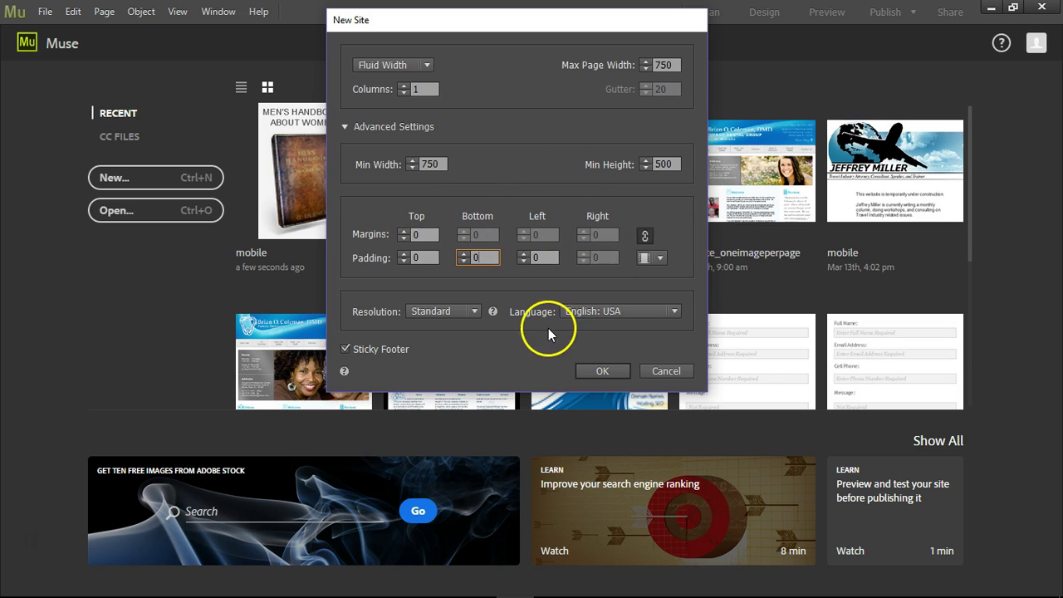
left_click(661, 261)
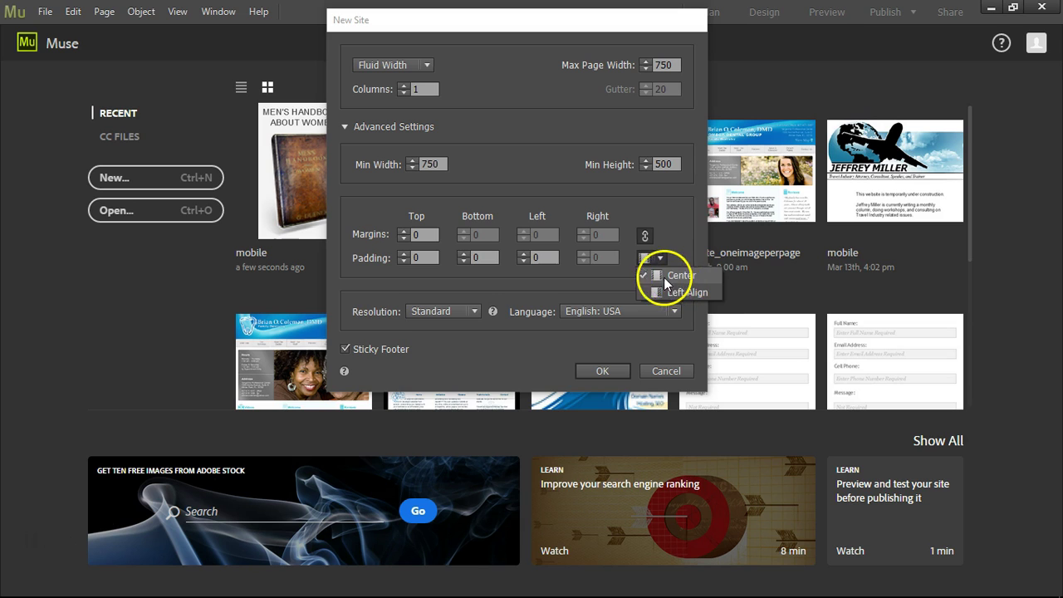
left_click(668, 274)
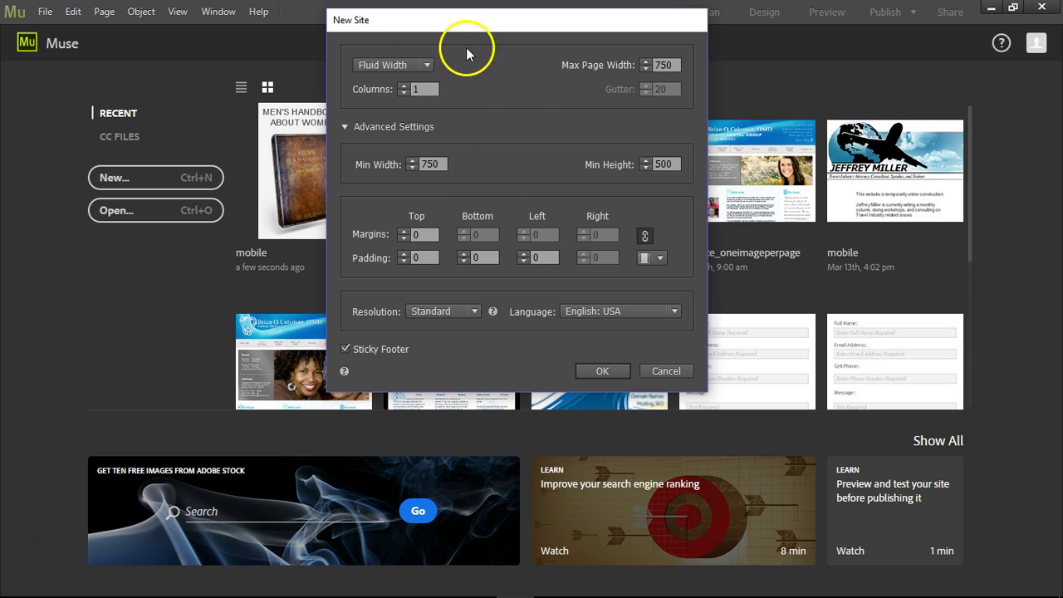
left_click(603, 371)
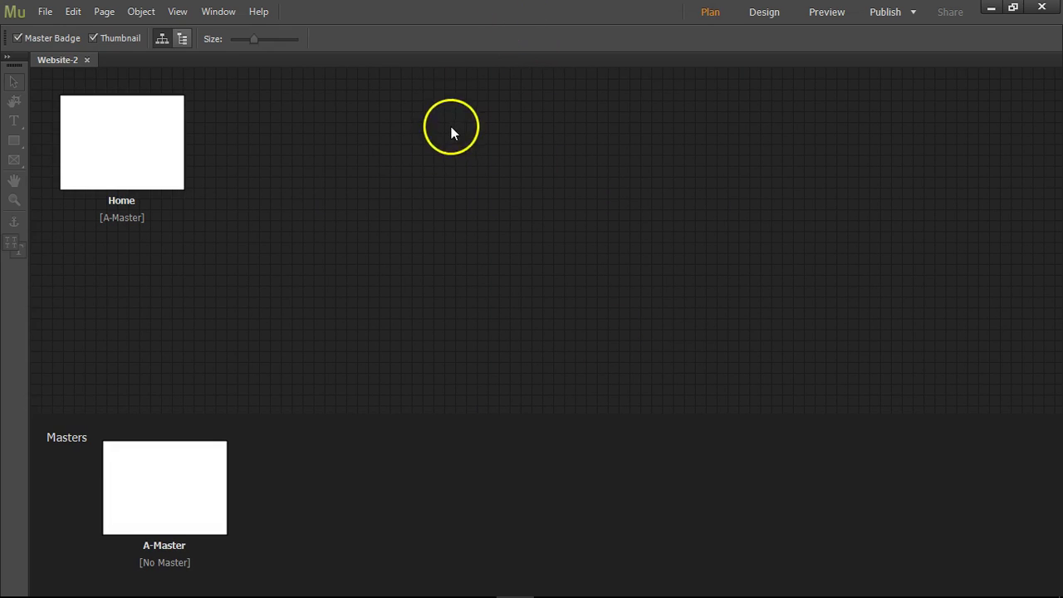
- Save the site as mobile-app.muse in the smart_tech folder on the Desktop
left_click(45, 11)
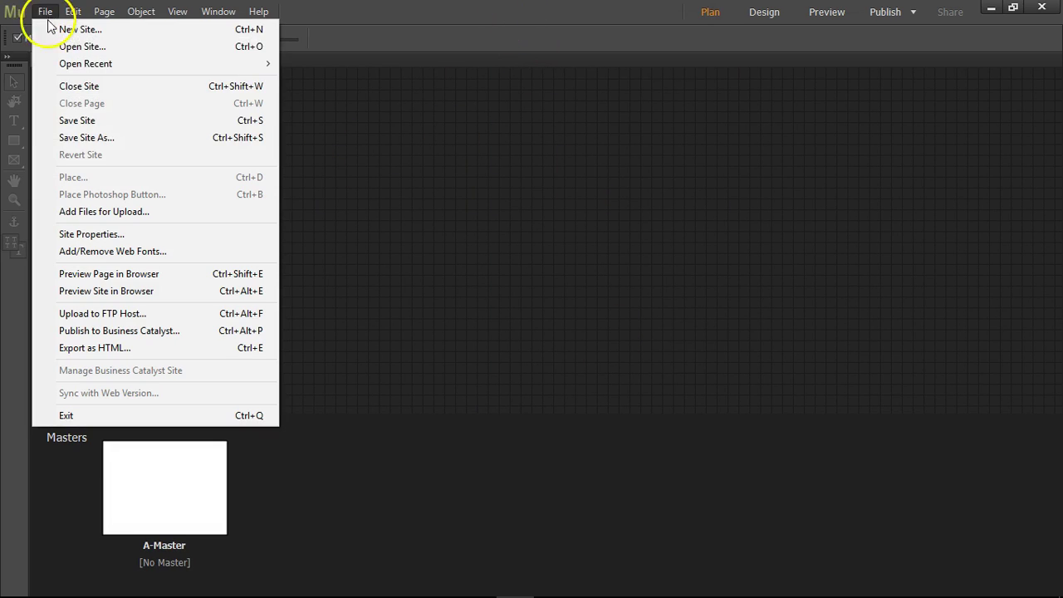
left_click(69, 138)
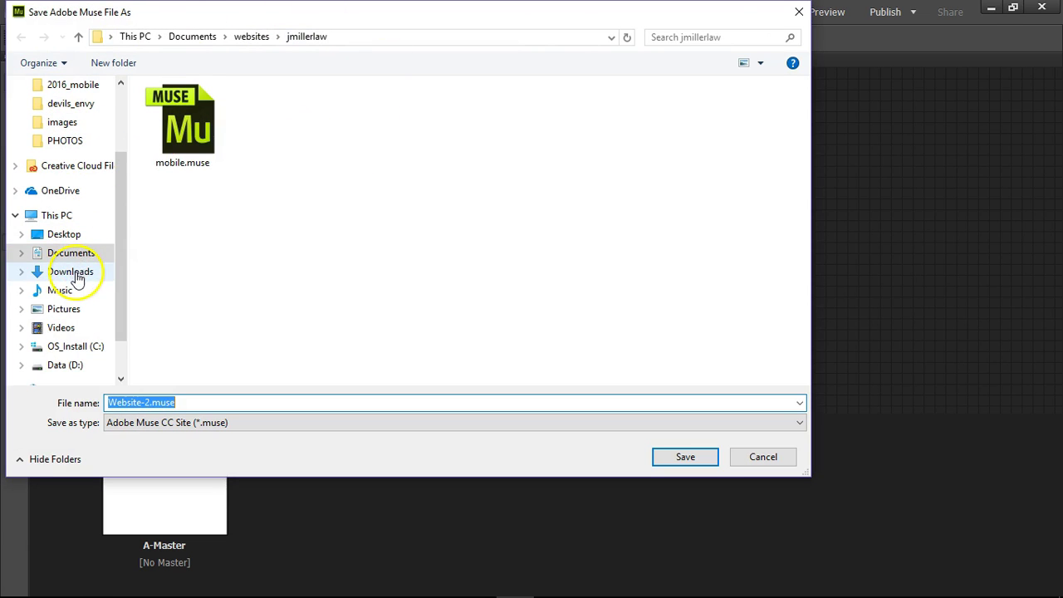
left_click(66, 235)
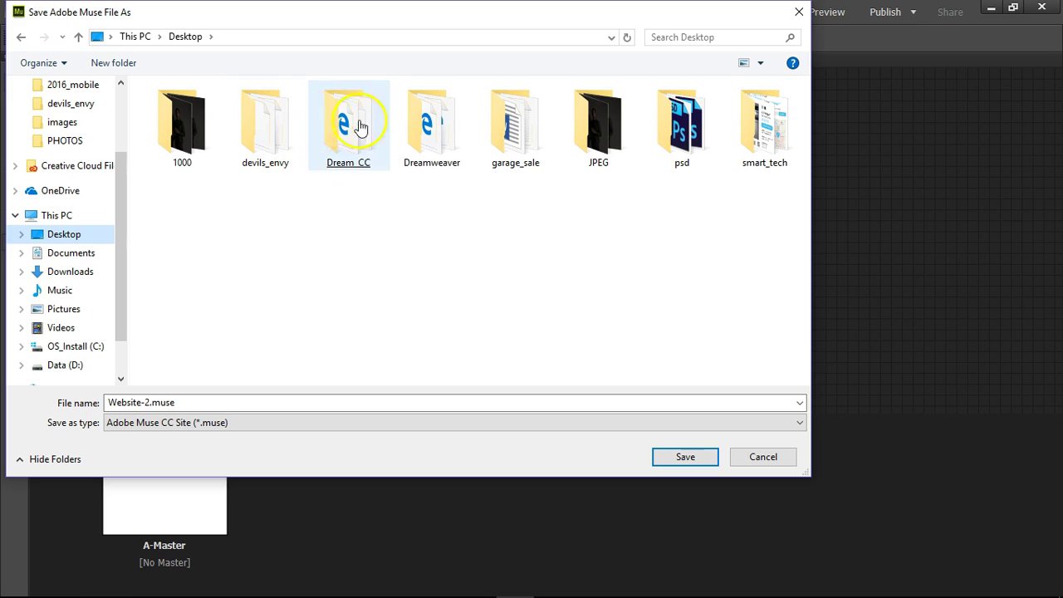
double_click(764, 129)
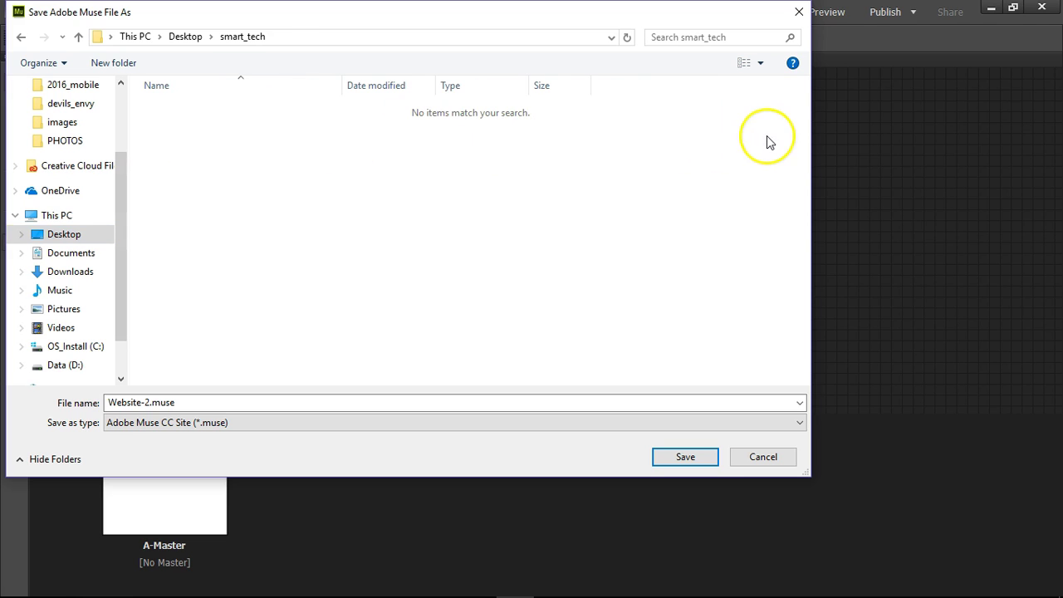
double_click(155, 405)
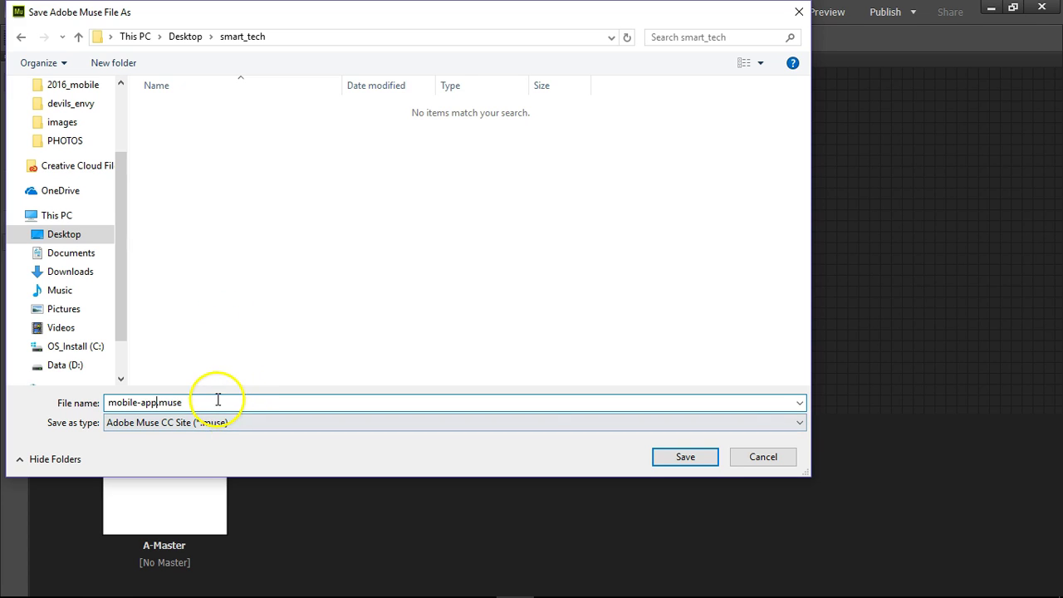
left_click_drag(217, 401, 90, 404)
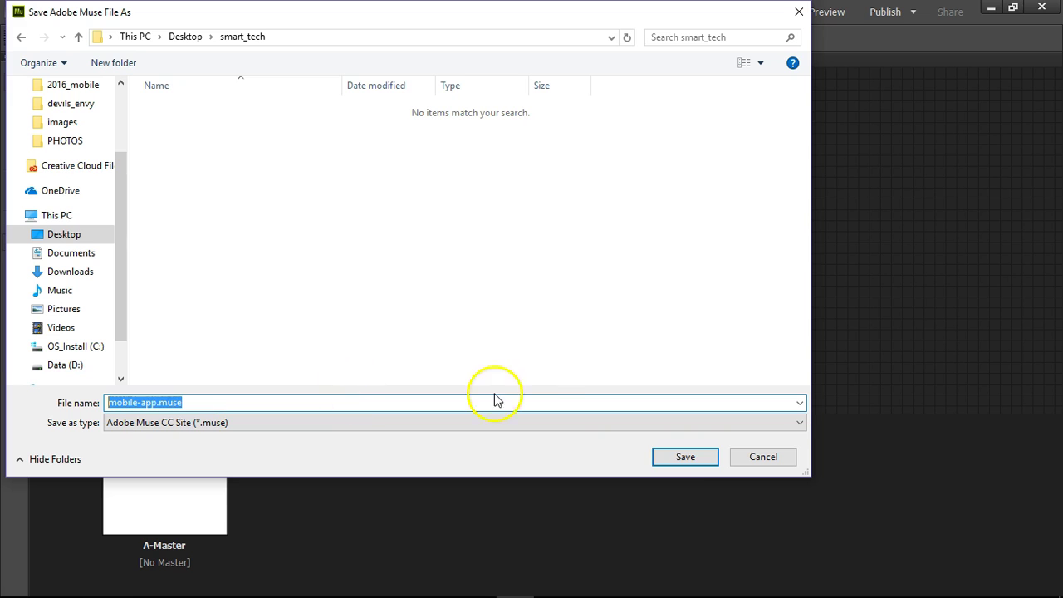
left_click(686, 457)
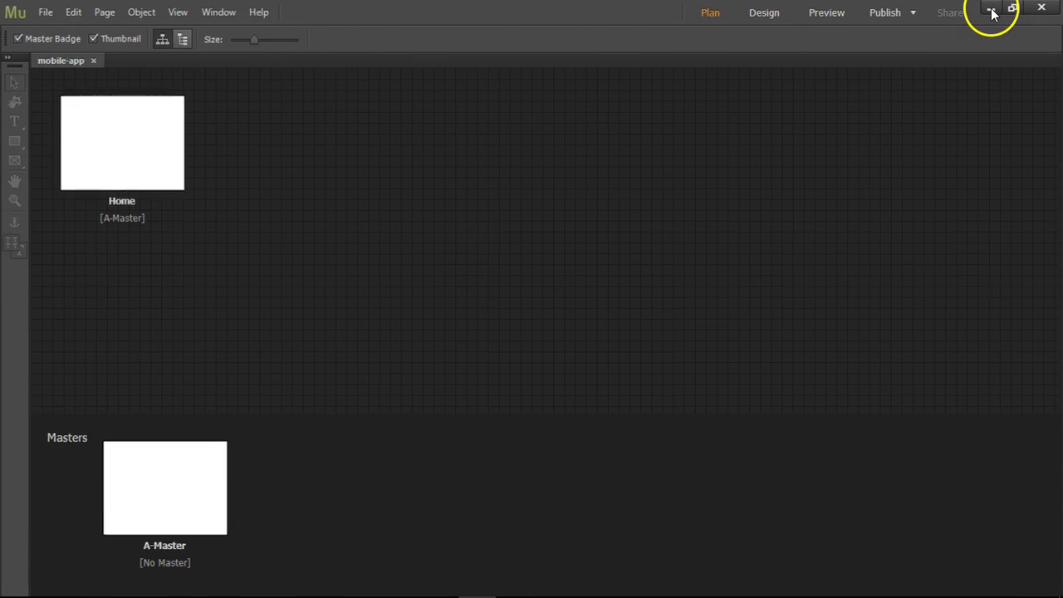
- Check the smart_tech folder for the saved site file and return to Muse
left_click(991, 10)
left_click(989, 10)
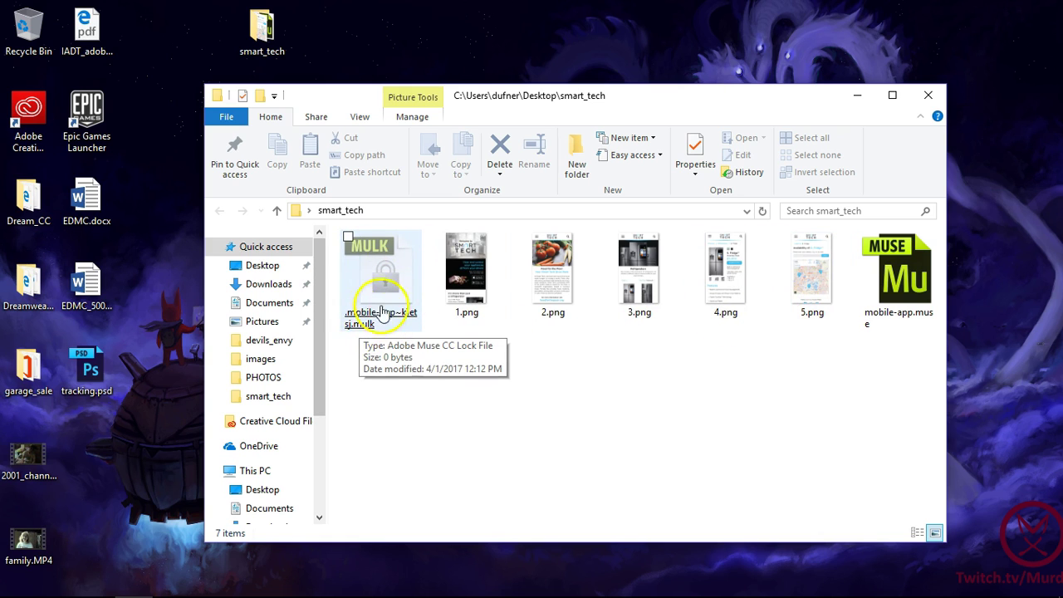
left_click(506, 579)
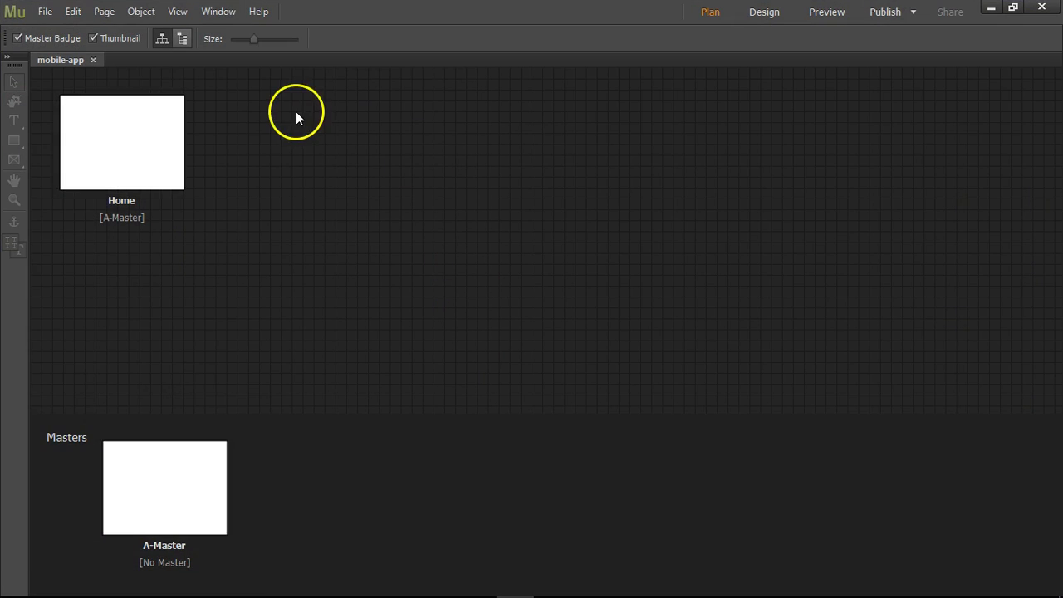
- Add four pages in a row after Home in the site plan, naming them 2, 3, 4 and 5
mouse_move(190, 145)
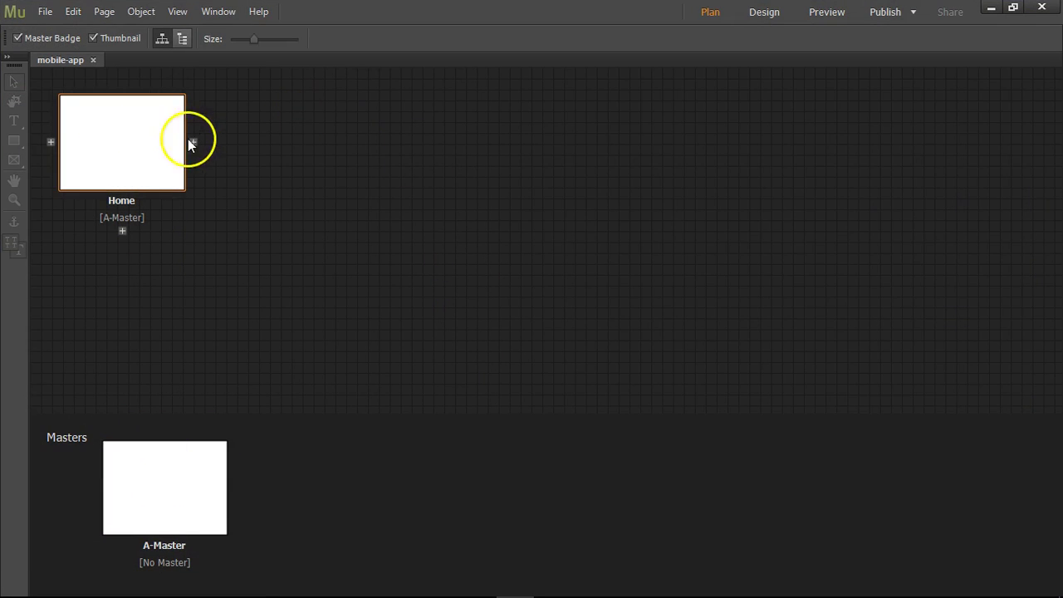
double_click(124, 201)
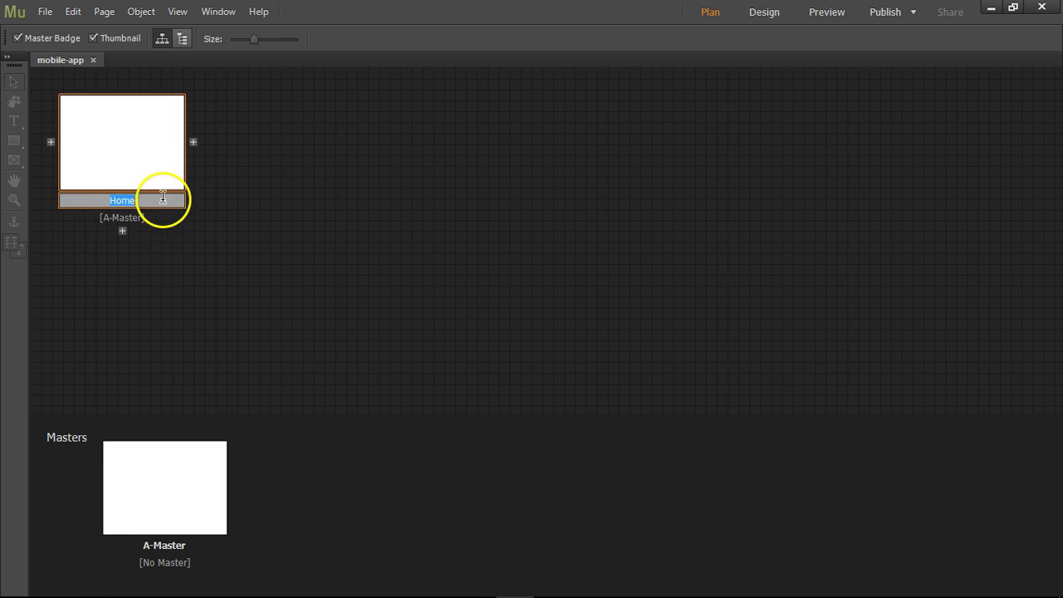
left_click(193, 142)
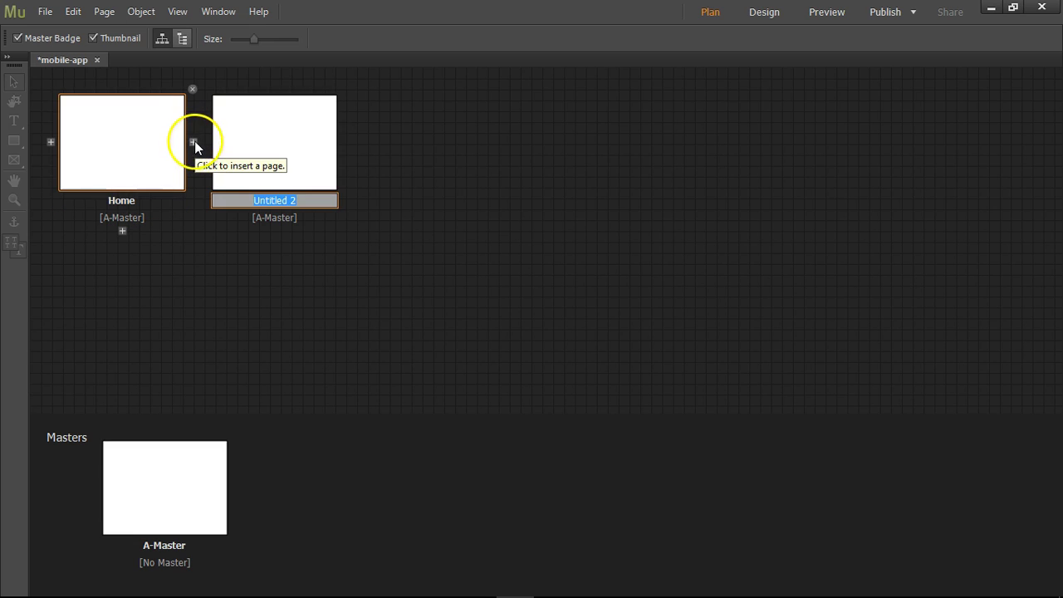
key("Return")
left_click(346, 143)
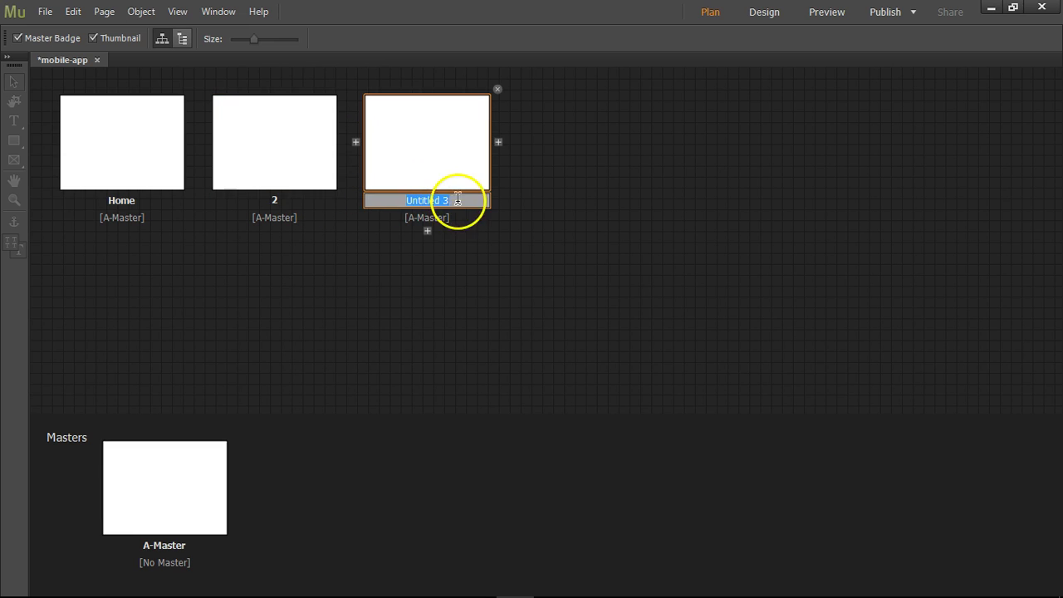
left_click(497, 142)
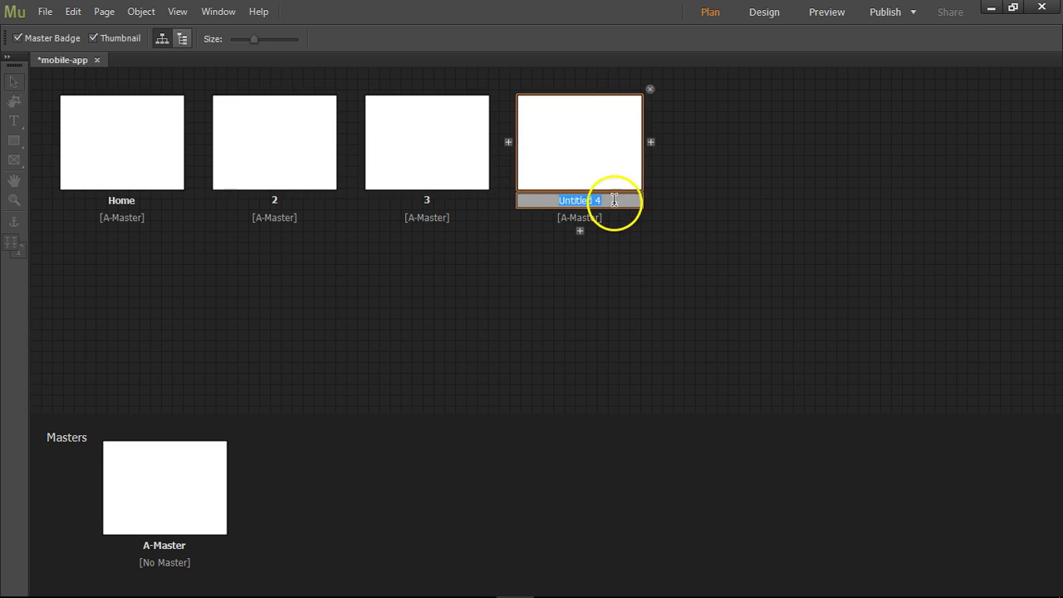
key("Return")
left_click(659, 142)
type("5")
key("Return")
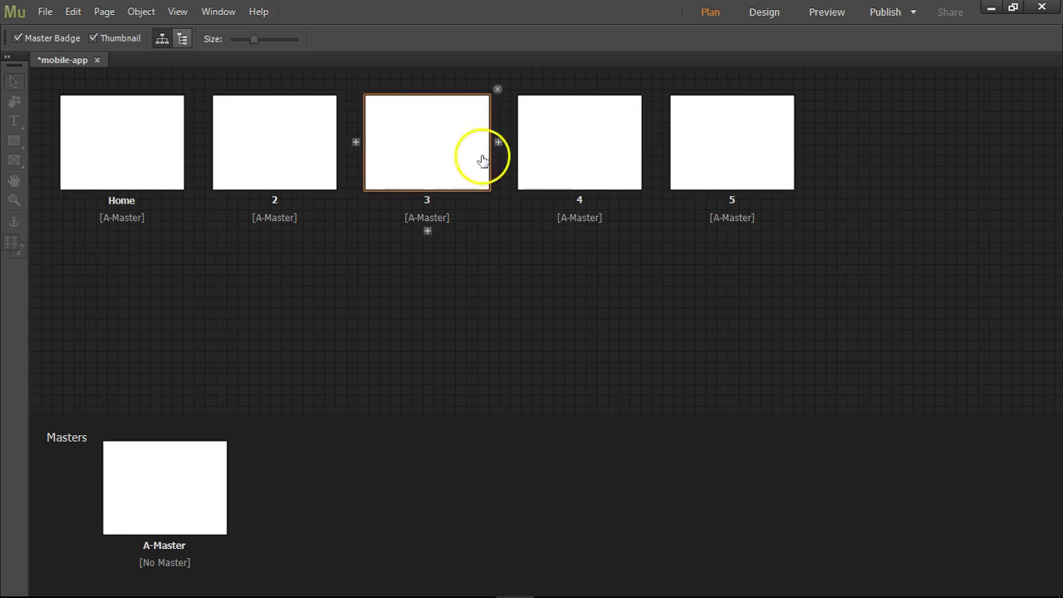
- Open the Home page, place 1.png from the Desktop's smart_tech folder on it, and move the image to about X 1, Y 1
double_click(116, 148)
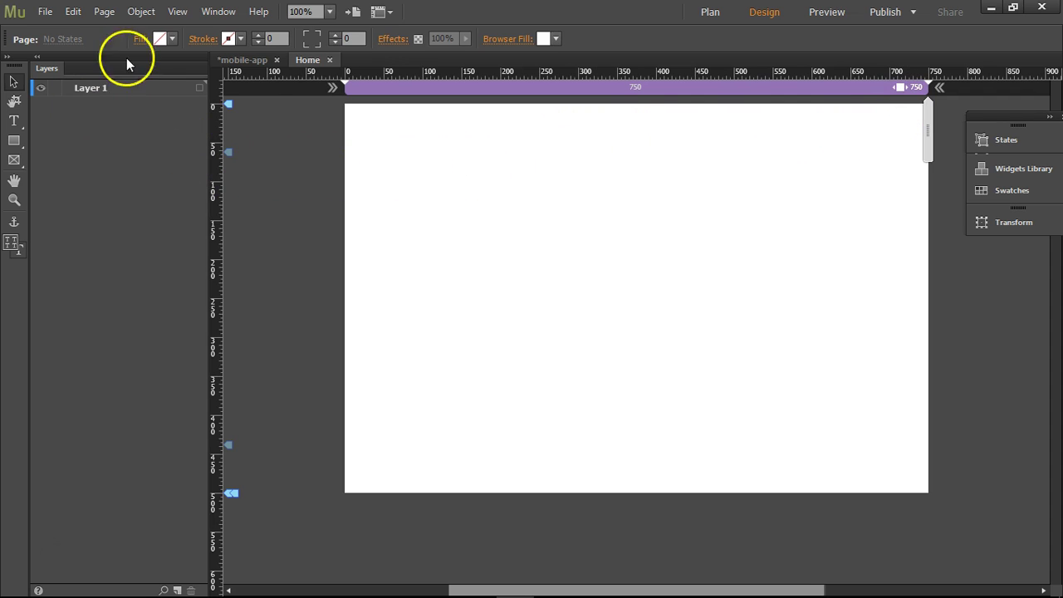
left_click(43, 14)
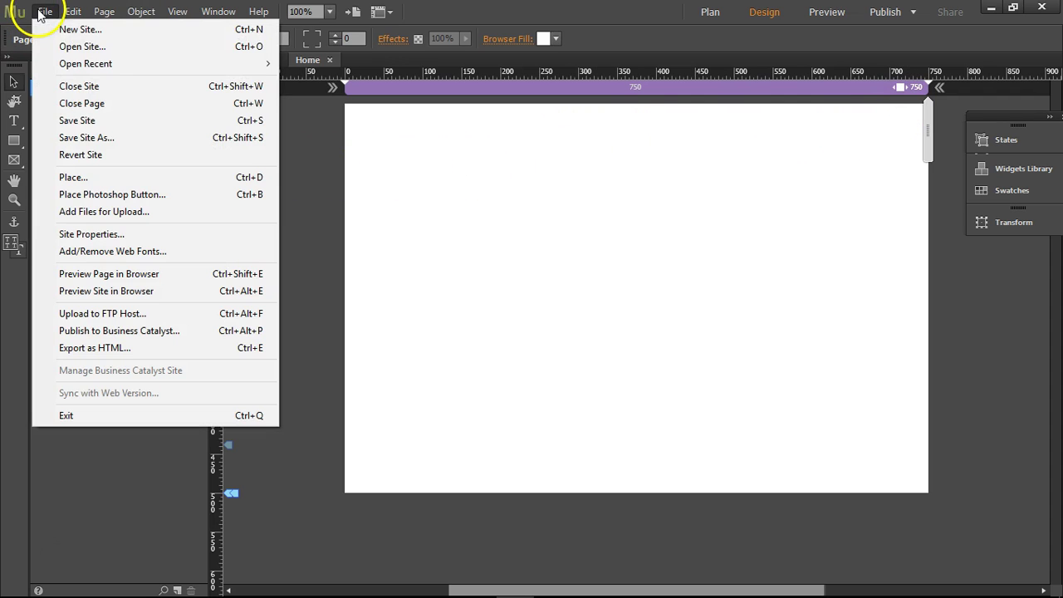
left_click(83, 177)
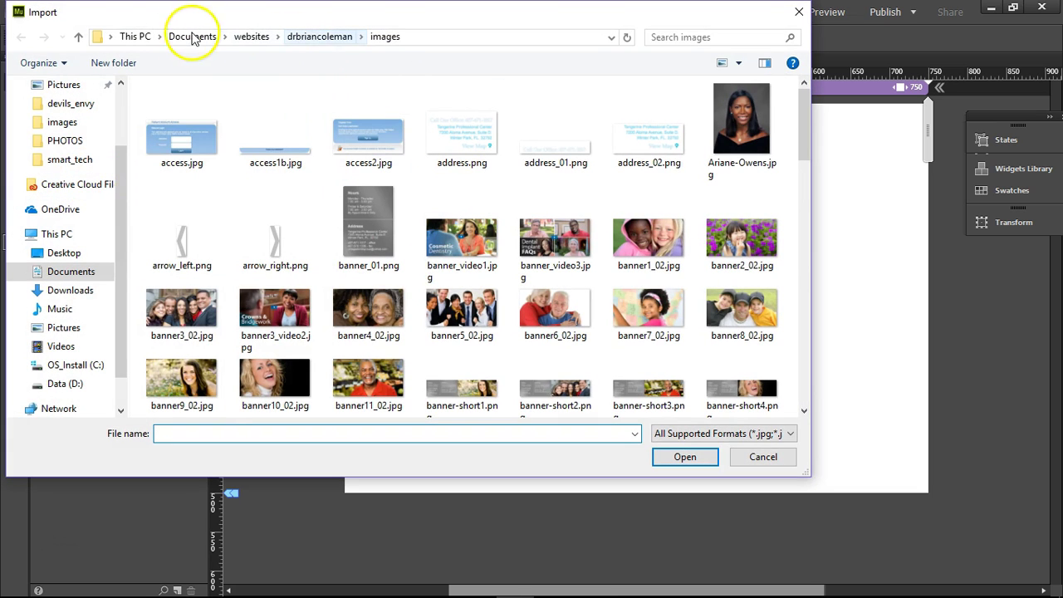
scroll(78, 147, "up", 2)
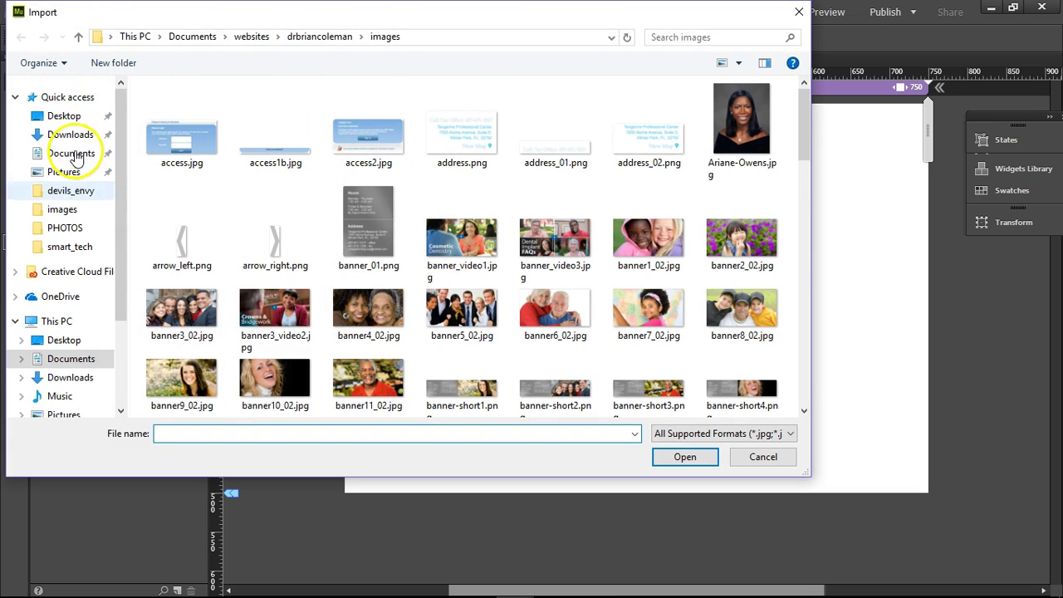
left_click(68, 117)
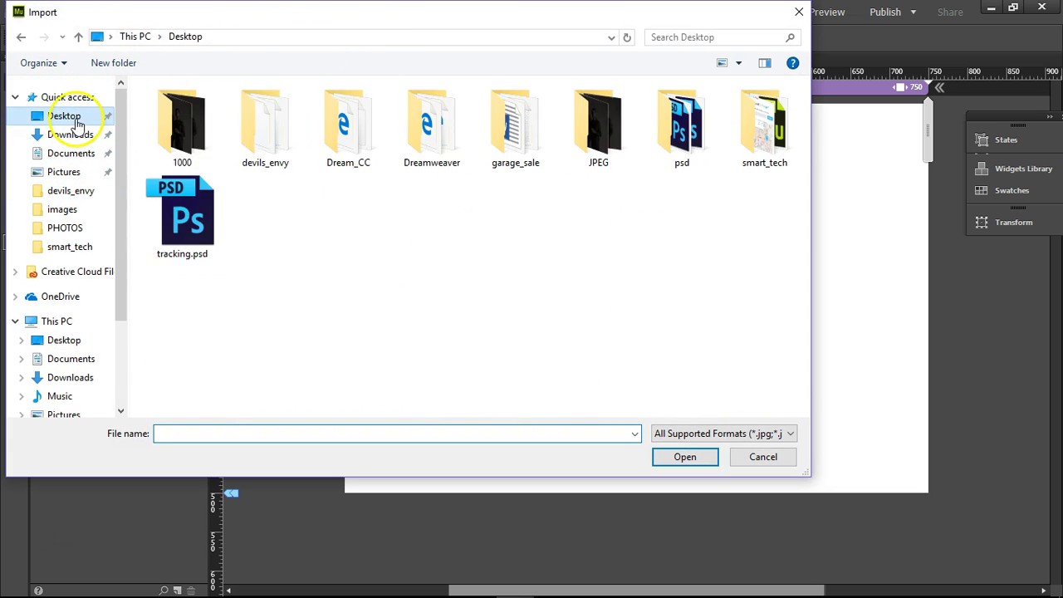
double_click(754, 154)
double_click(188, 120)
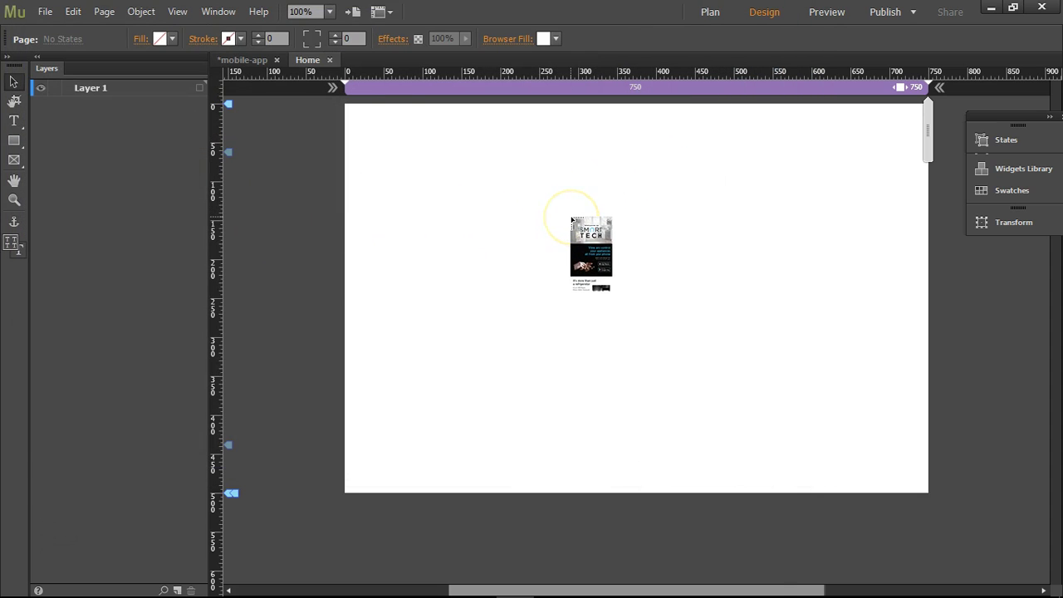
key("Escape")
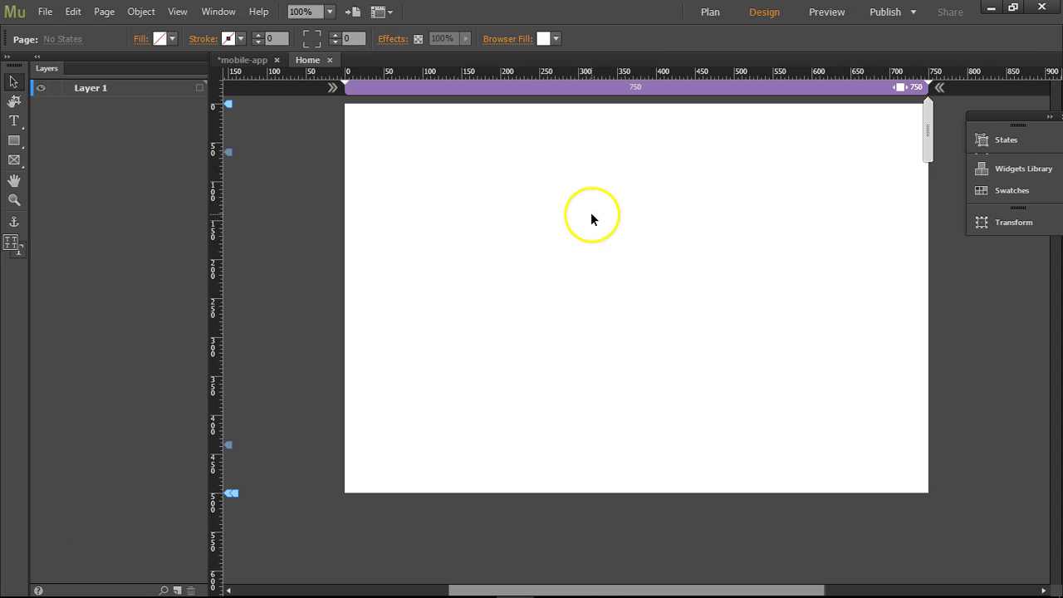
left_click(592, 217)
left_click_drag(802, 253, 558, 150)
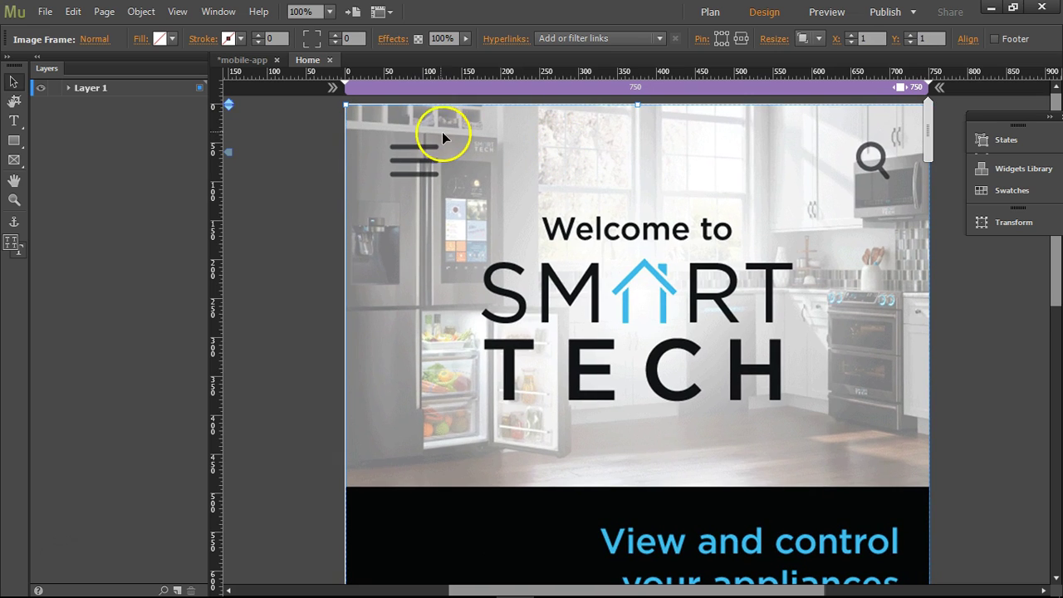
- Turn on Smart Guides and snap the placed image to the upper-left corner of the Home page at X 0, Y 0
left_click(177, 12)
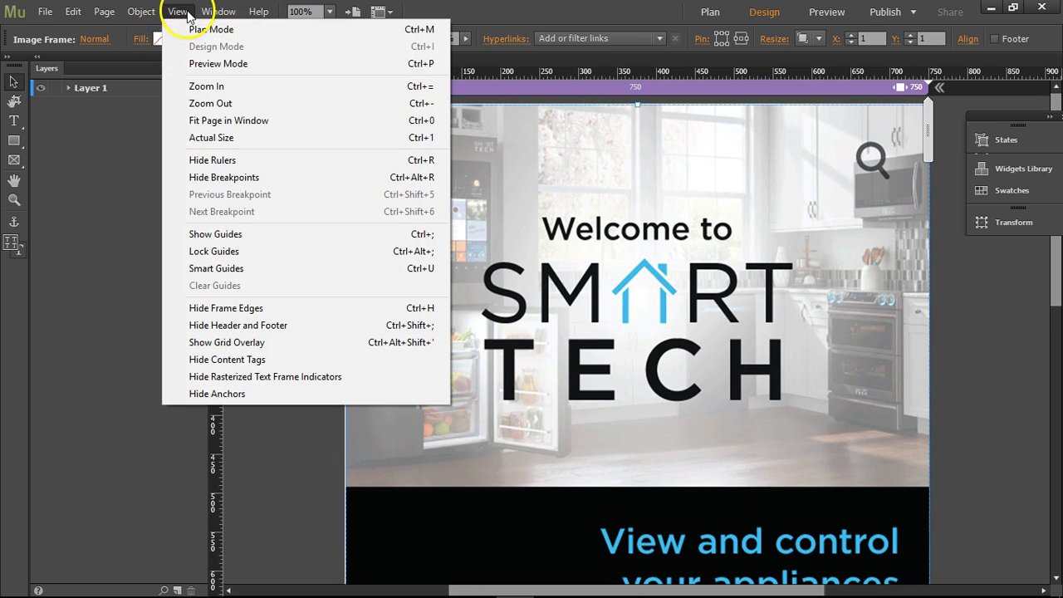
left_click(223, 270)
left_click_drag(435, 149, 488, 145)
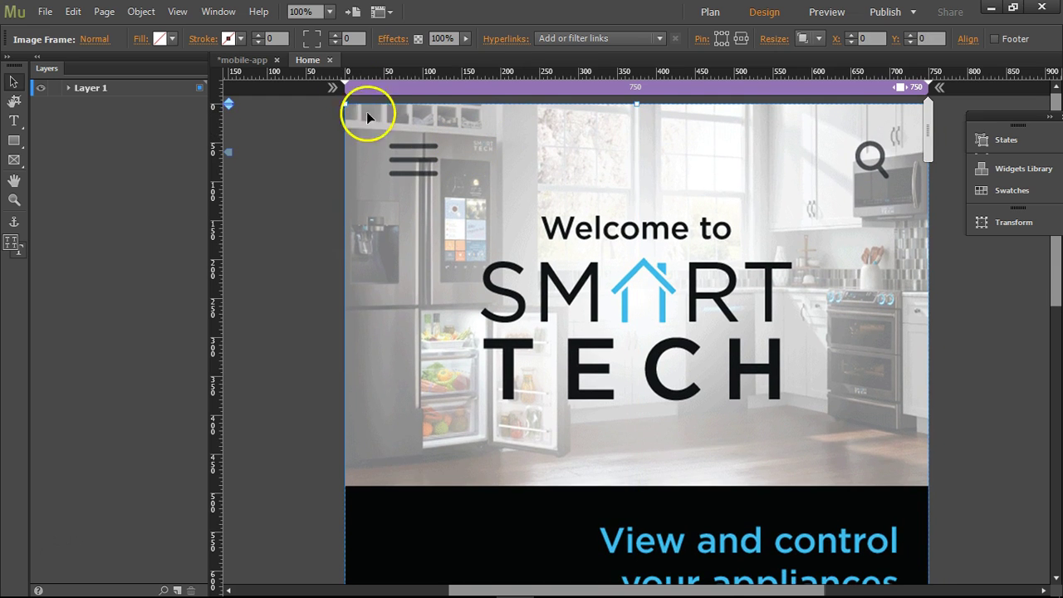
left_click(218, 11)
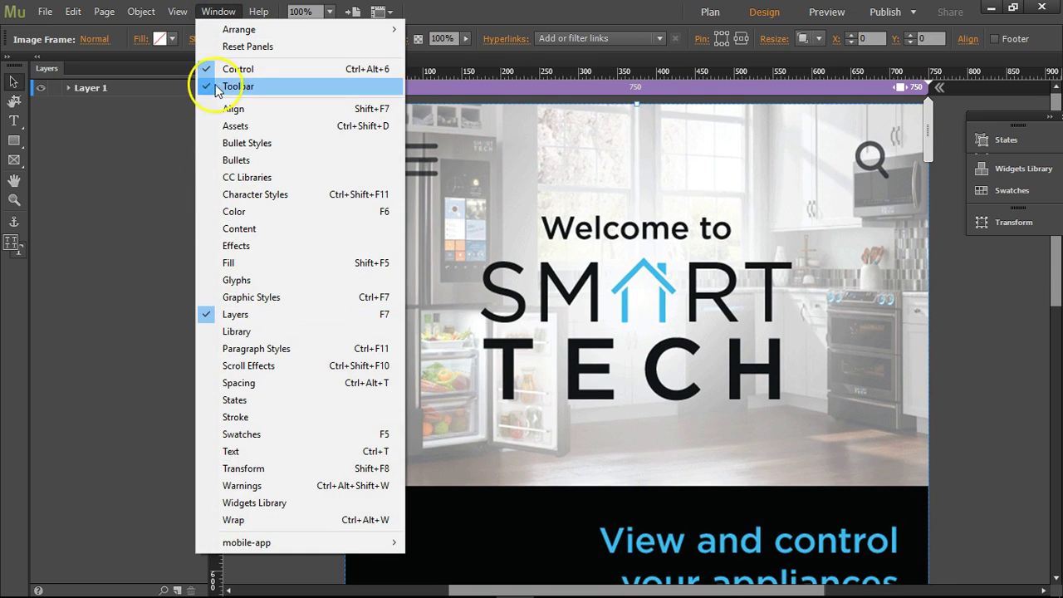
mouse_move(177, 11)
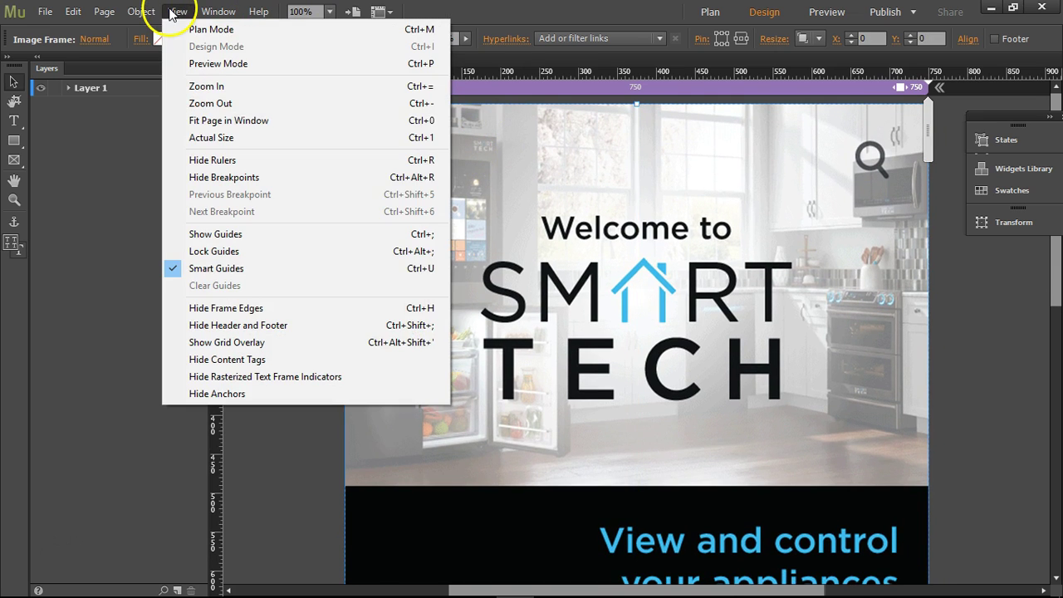
left_click(221, 269)
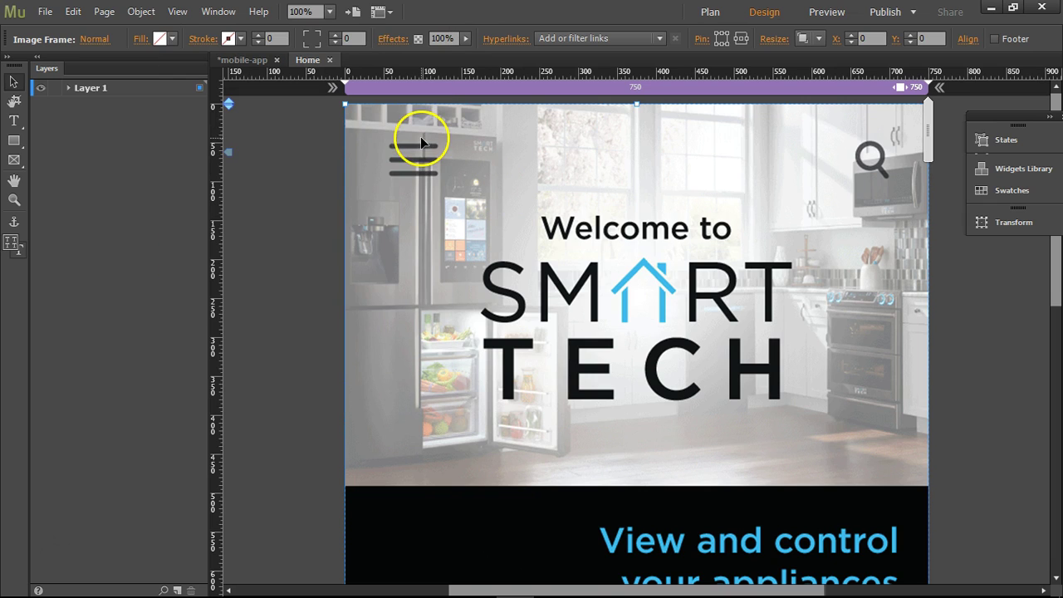
- Zoom in to 600% on the image's upper-left corner to check its alignment with the page, and fit the page back in view
key("z")
left_click(352, 107)
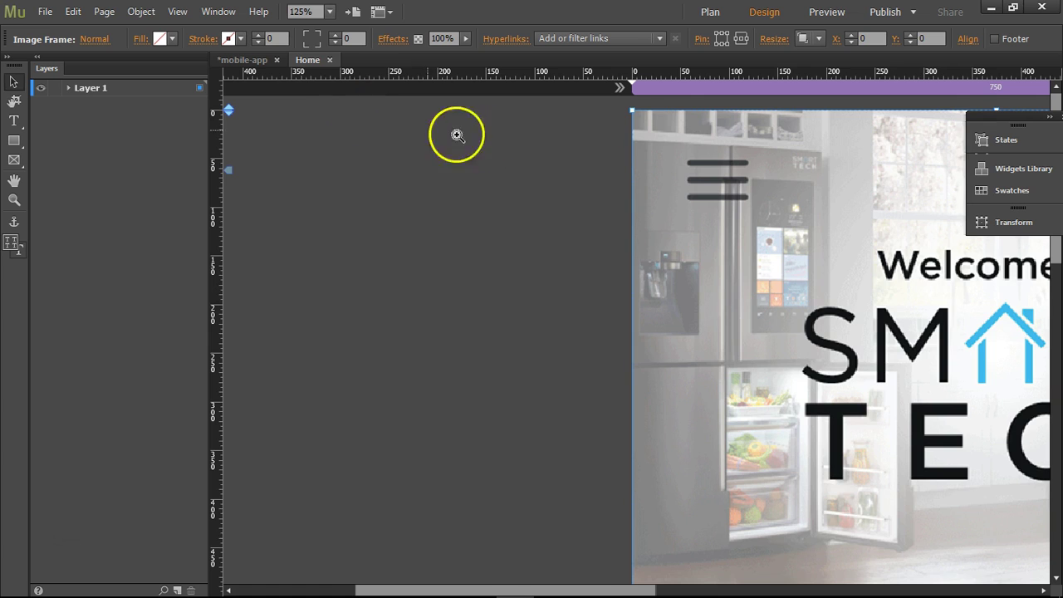
left_click(648, 129)
left_click(661, 123)
left_click(660, 123)
left_click_drag(420, 222, 481, 301)
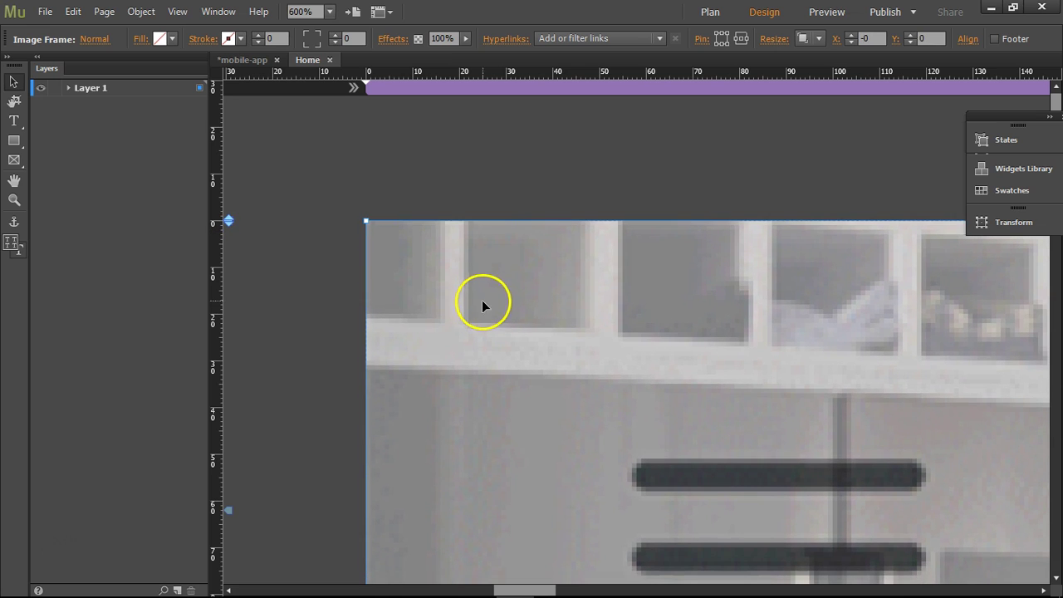
double_click(15, 181)
double_click(15, 181)
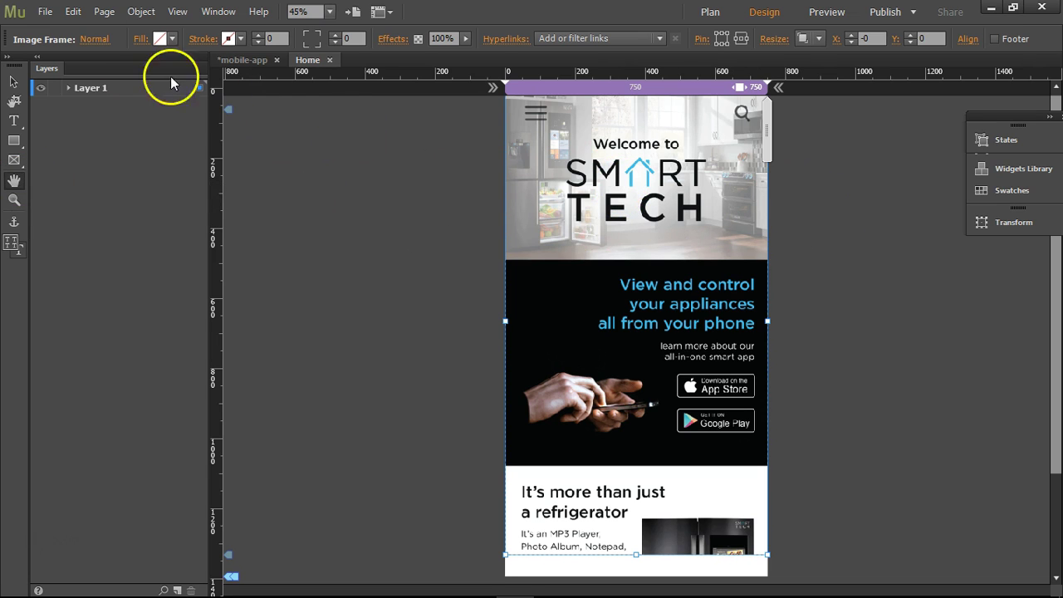
- Move the Smart Tech image off the page's upper-left corner and delete it from the Home page
left_click(10, 83)
left_click_drag(615, 129, 673, 222)
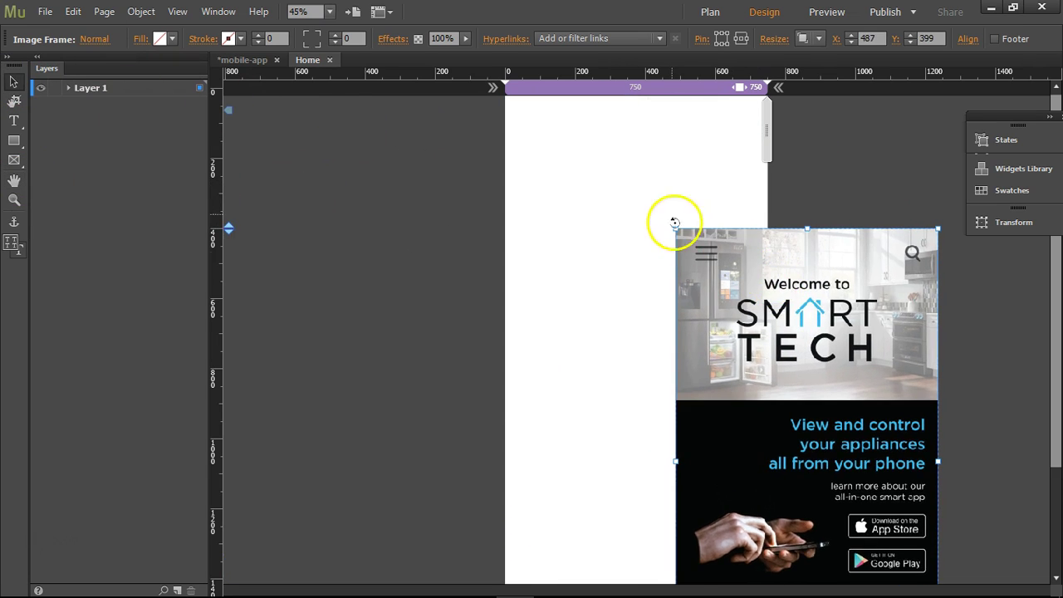
left_click(642, 191)
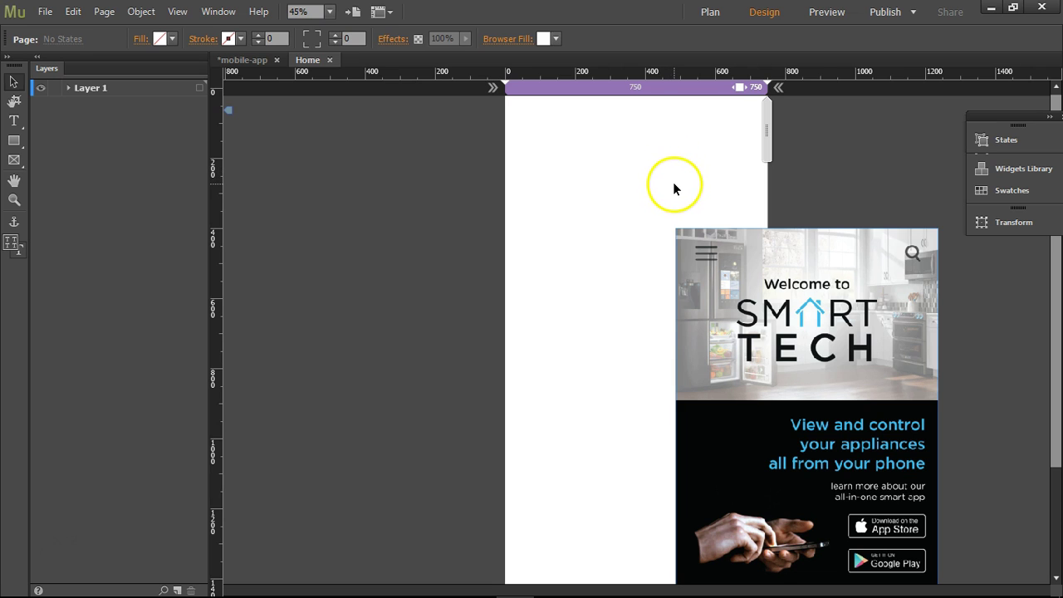
left_click(789, 240)
key("Delete")
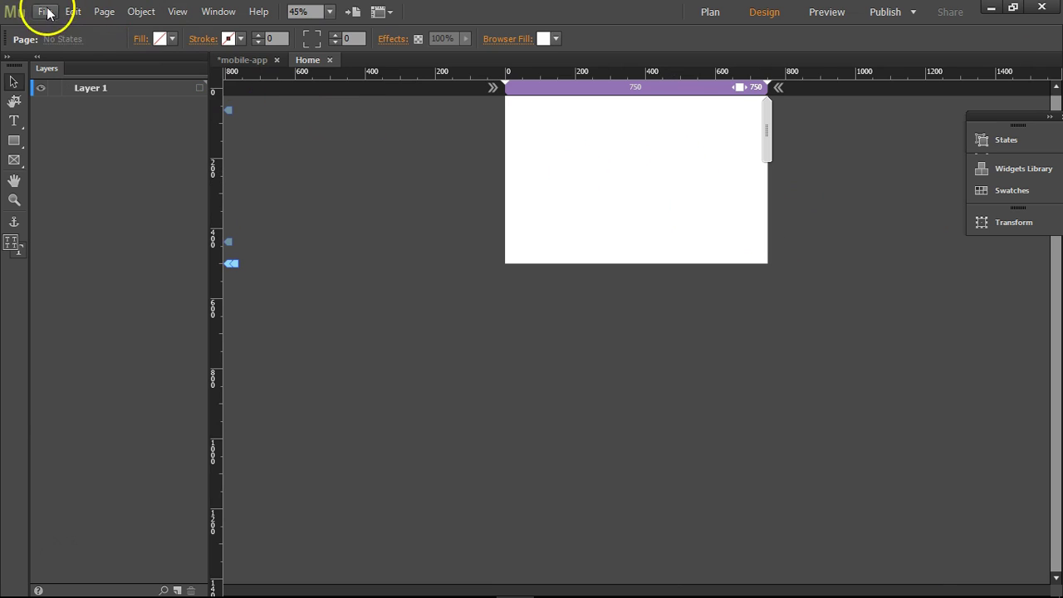
- Place 1.png on the Home page again at full size and position it at X 0, about Y 14
left_click(43, 12)
left_click(68, 175)
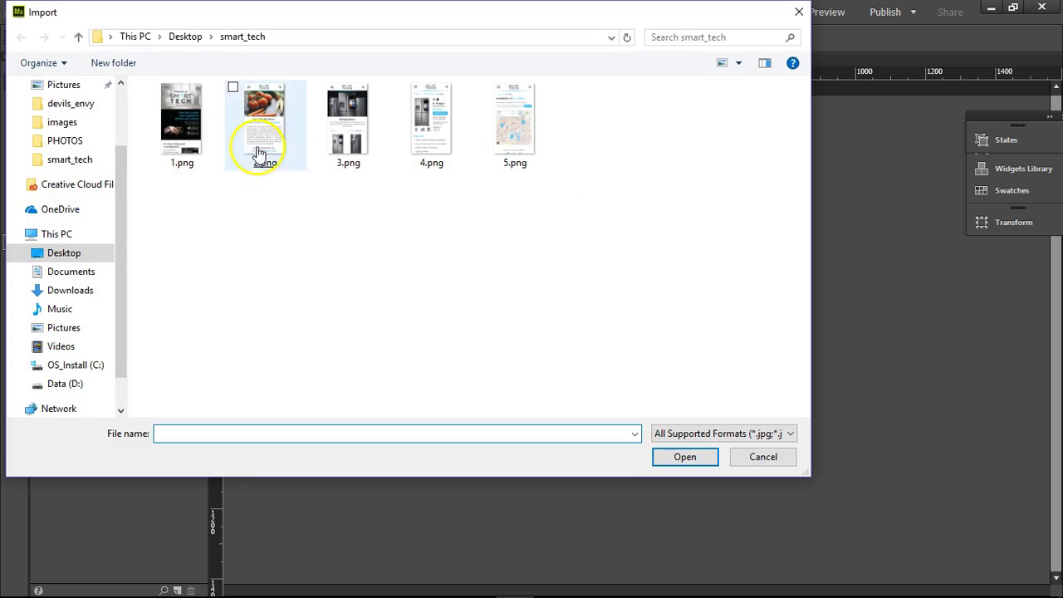
double_click(200, 137)
left_click_drag(576, 181, 643, 124)
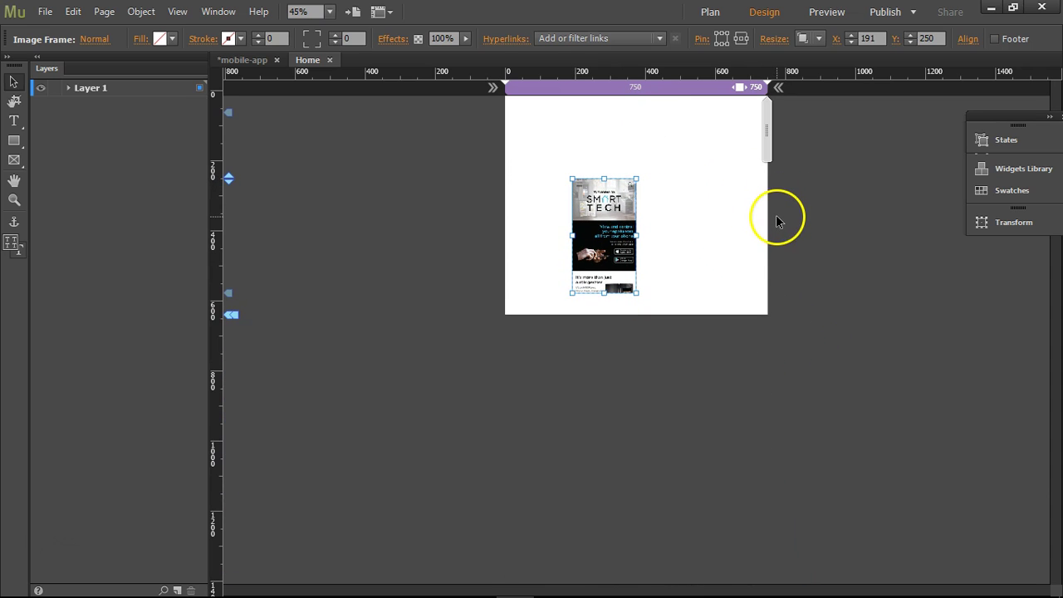
left_click_drag(597, 179, 636, 191)
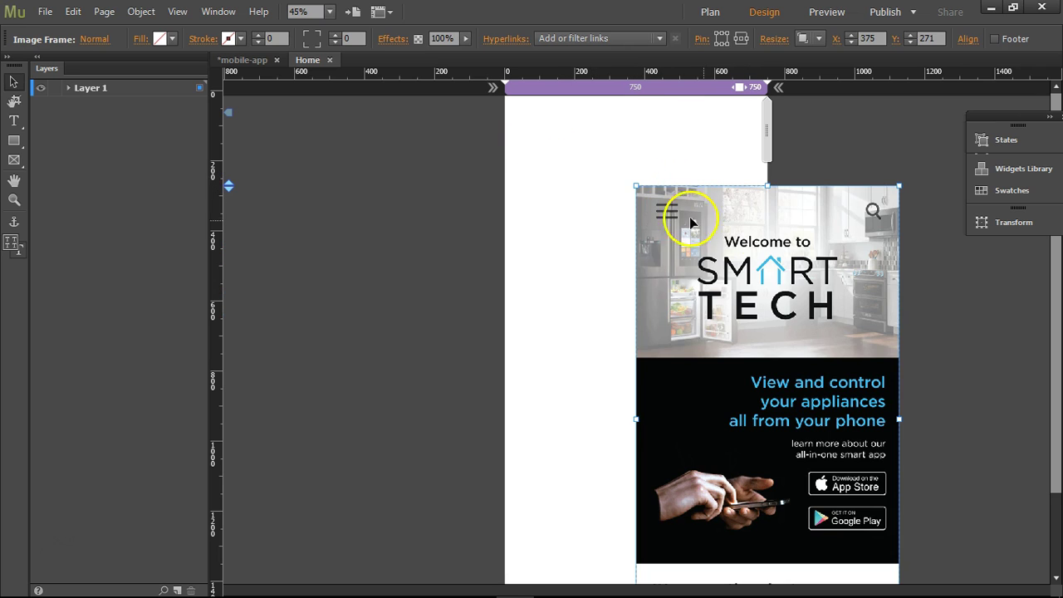
left_click_drag(790, 227, 656, 134)
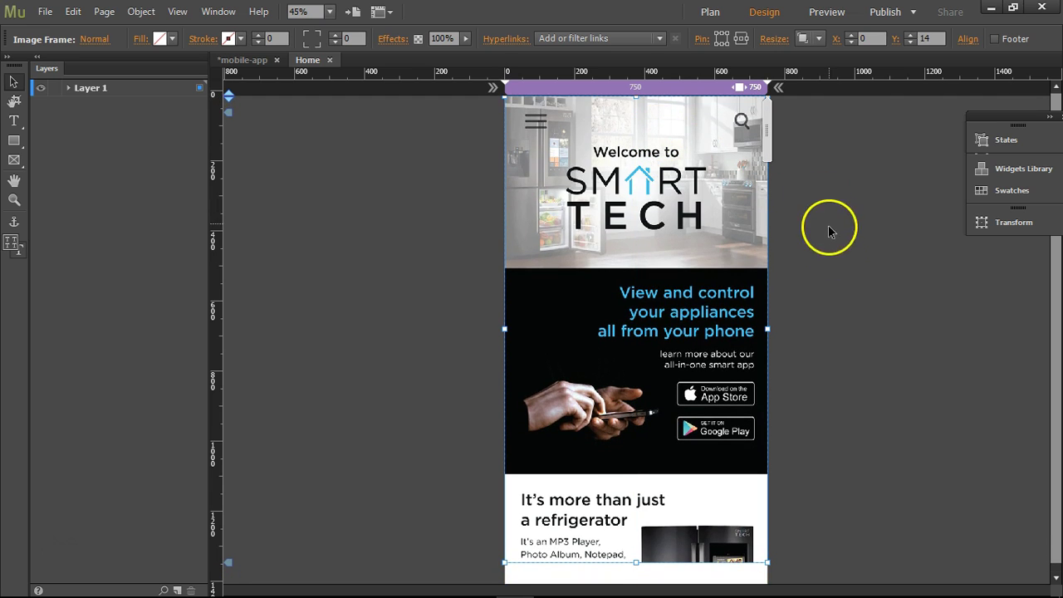
scroll(828, 231, "down", 1)
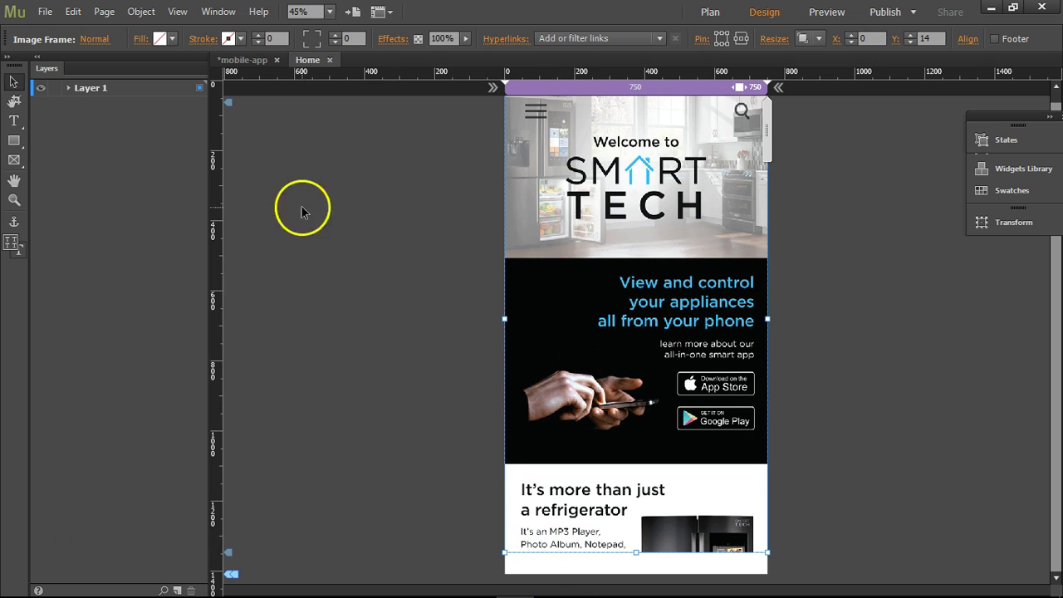
- Open page 2 from the site plan, place 2.png at full size, and snap it to the page's upper-left corner at X 0, Y 0
left_click(239, 61)
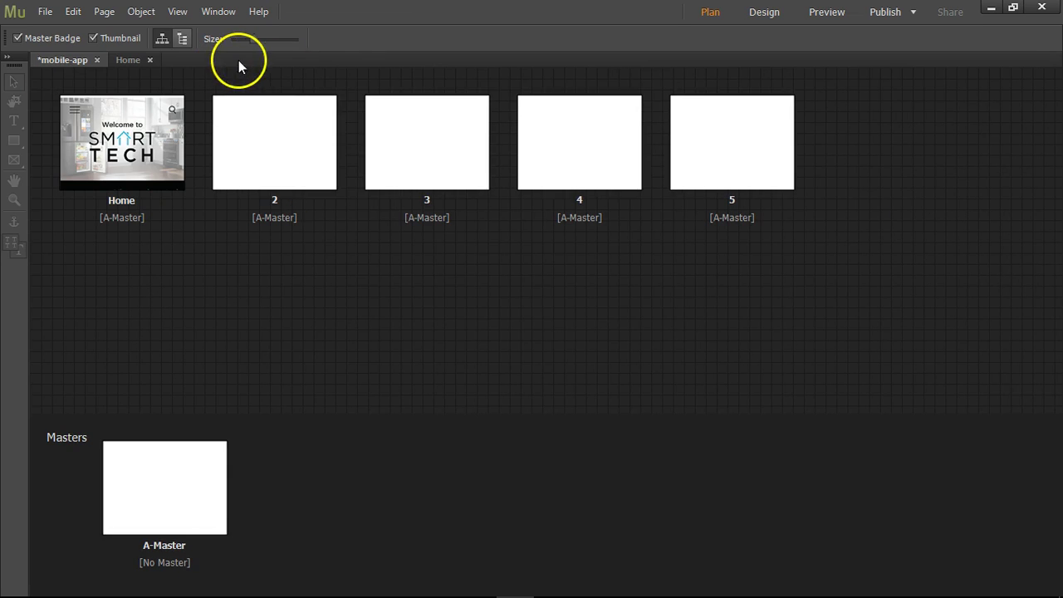
double_click(266, 156)
left_click(45, 11)
left_click(73, 177)
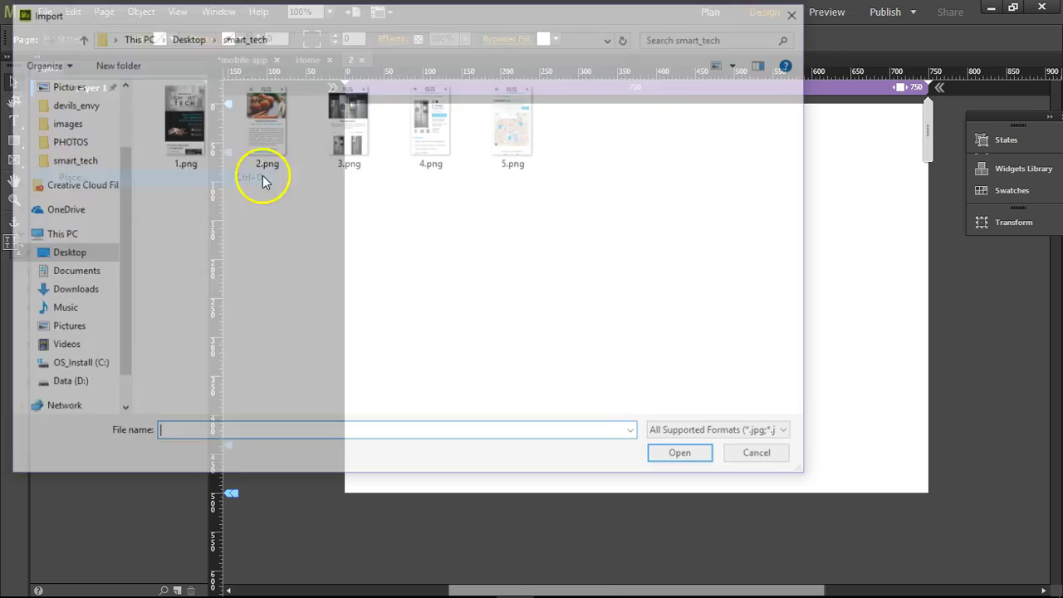
double_click(274, 108)
left_click(525, 225)
left_click_drag(772, 275, 590, 153)
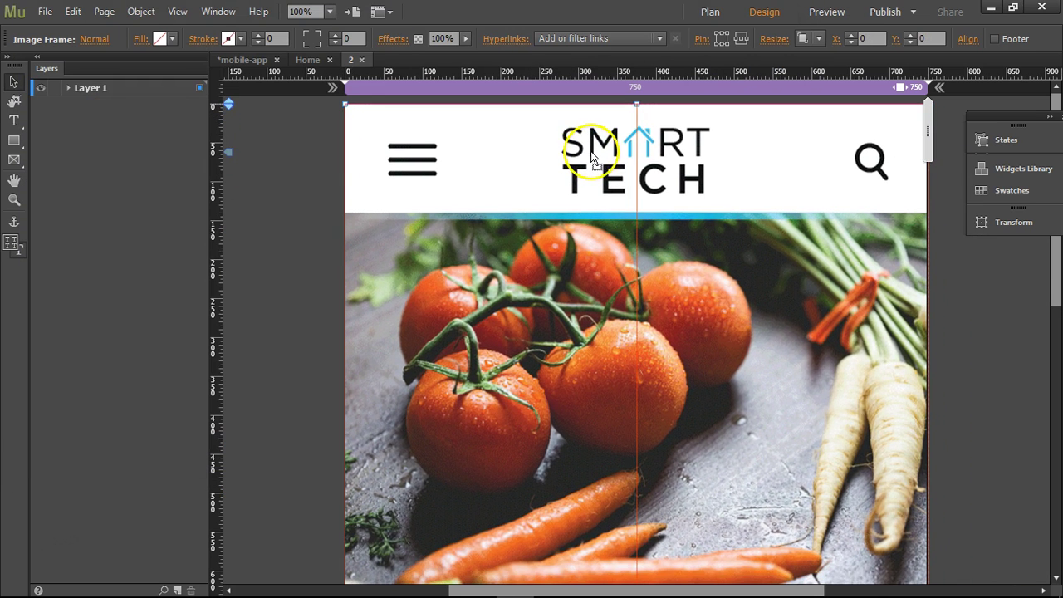
- Open page 3 from the site plan, place 3.png at full size, and align it to the page's upper-left corner at X 0, Y 0
left_click(244, 61)
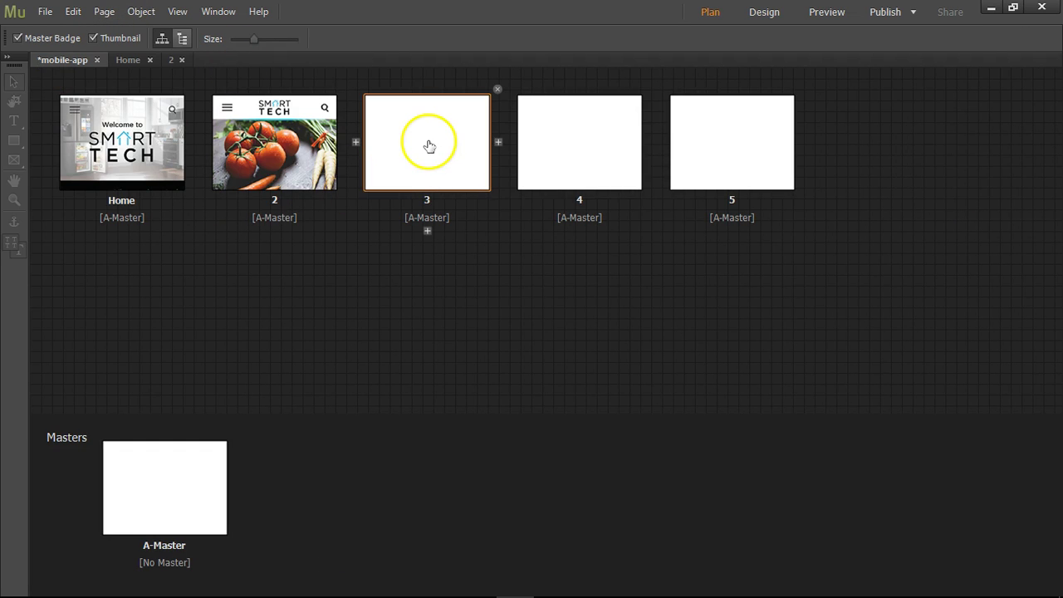
double_click(430, 147)
left_click(45, 12)
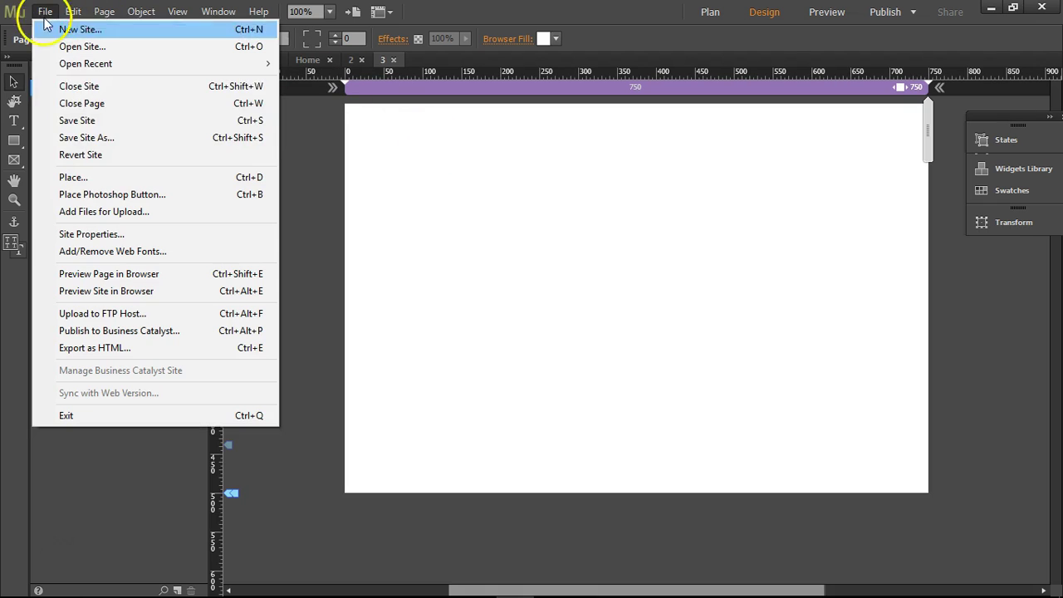
left_click(73, 177)
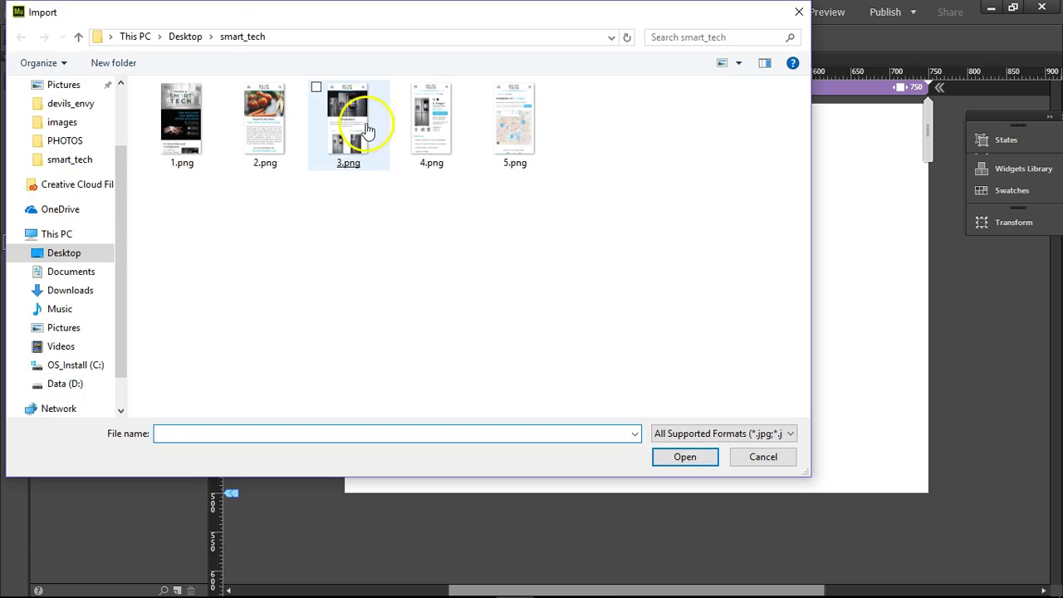
double_click(368, 131)
left_click(494, 294)
left_click_drag(751, 313, 678, 159)
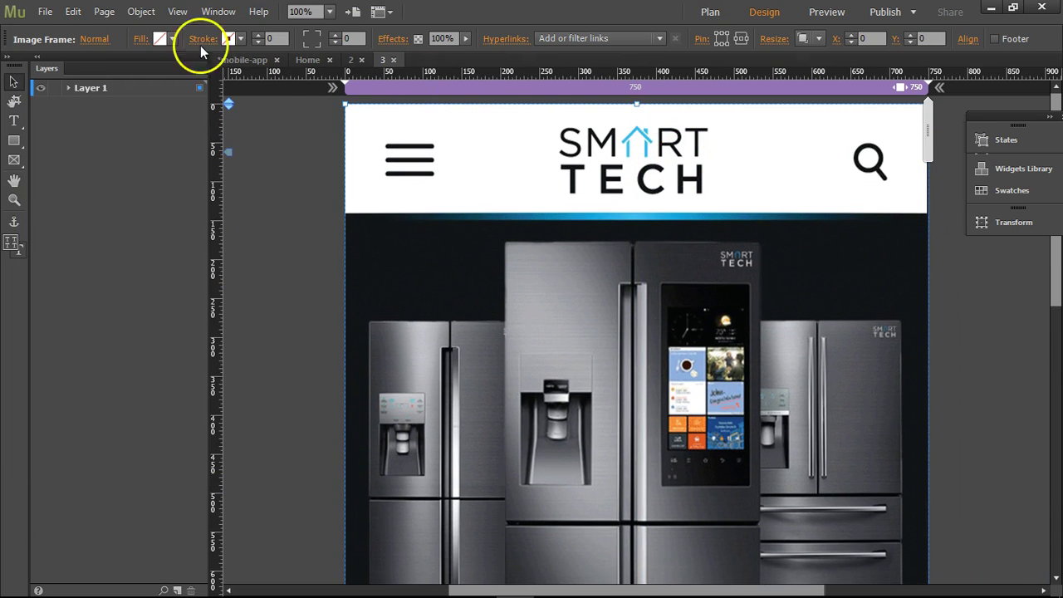
- Open page 4 from the site plan, place 4.png at X 0, Y 0, and return to the site plan
left_click(233, 61)
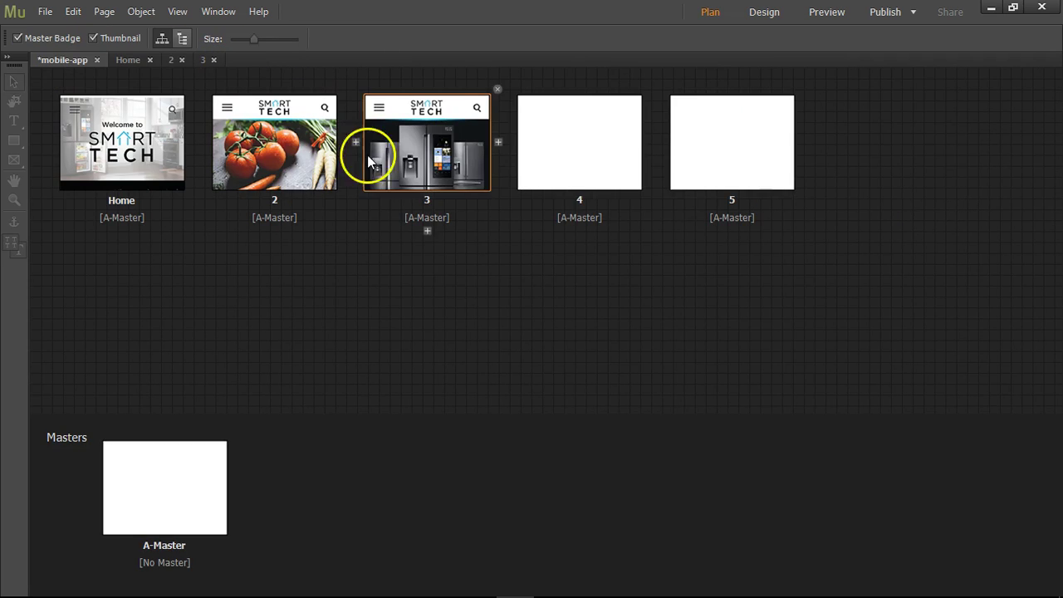
double_click(589, 171)
left_click(45, 11)
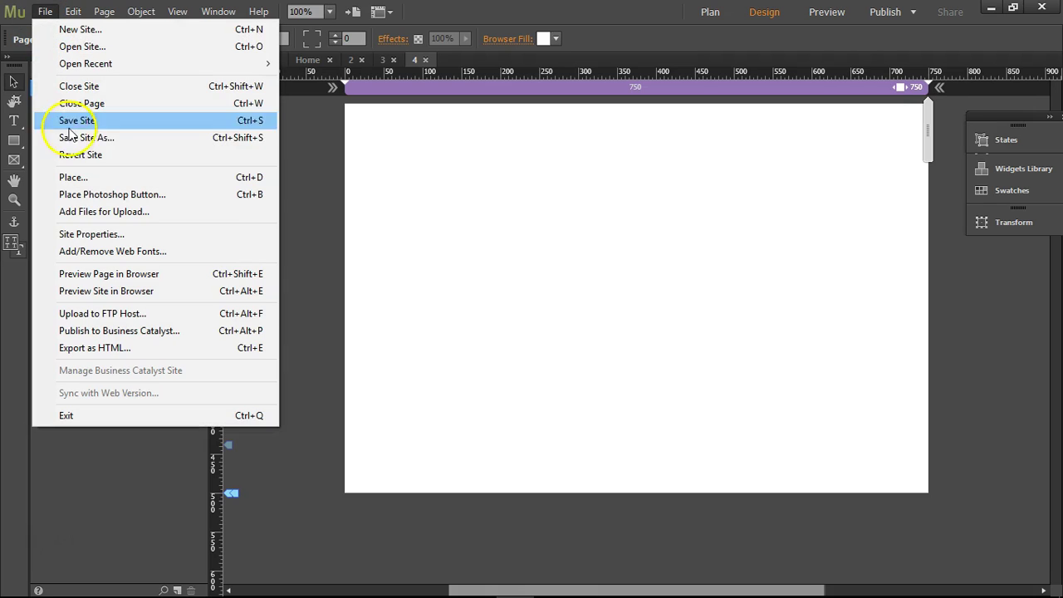
left_click(71, 178)
double_click(438, 145)
left_click(534, 306)
left_click_drag(736, 356, 661, 192)
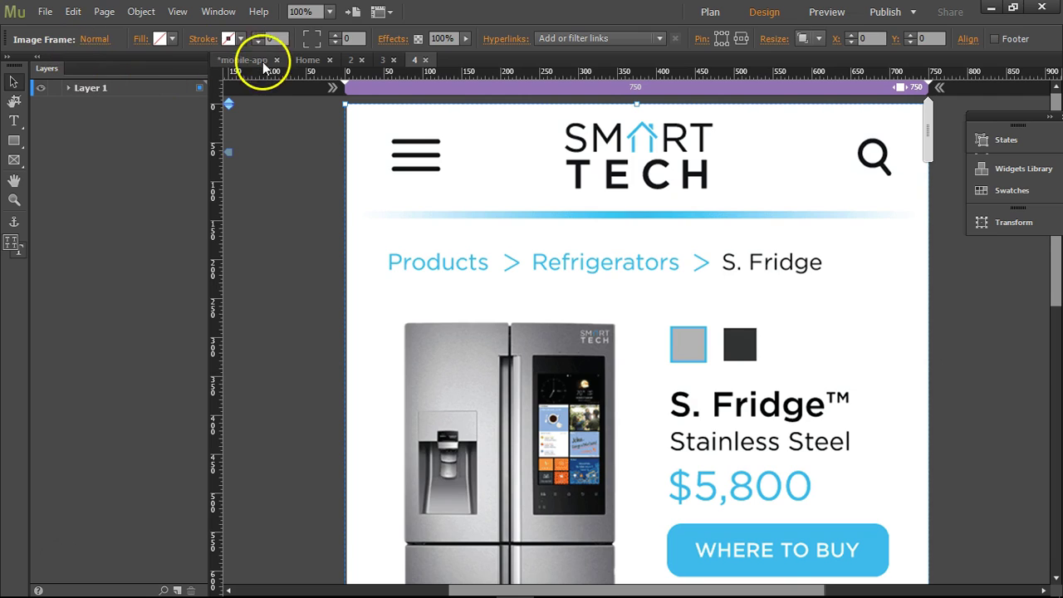
left_click(243, 59)
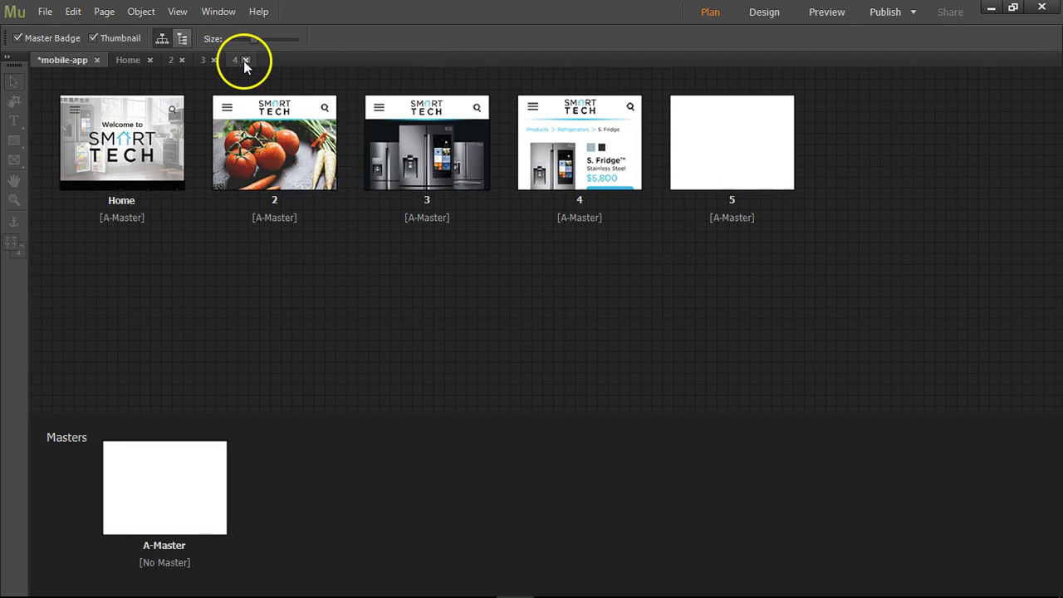
- Open page 5 from the site plan, place the S. Fridge availability mockup at full size, and align it to the page's upper-left corner at X 0, Y 0
double_click(719, 172)
left_click(45, 11)
left_click(73, 177)
double_click(532, 167)
left_click(617, 315)
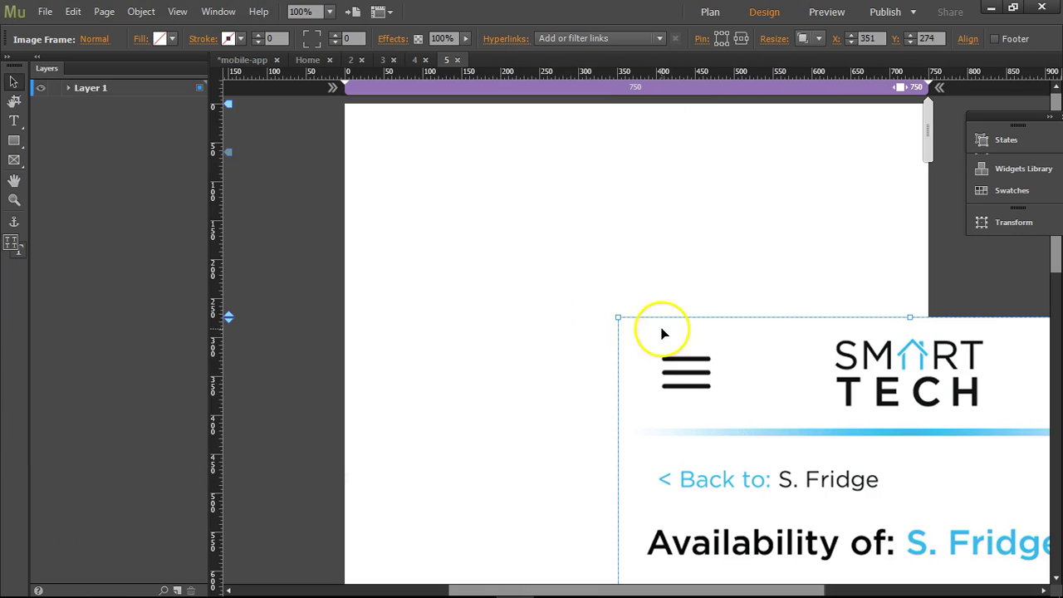
left_click_drag(764, 322, 612, 202)
- Review the mockups placed on pages 4, 3 and Home, and return to the site plan
left_click(415, 61)
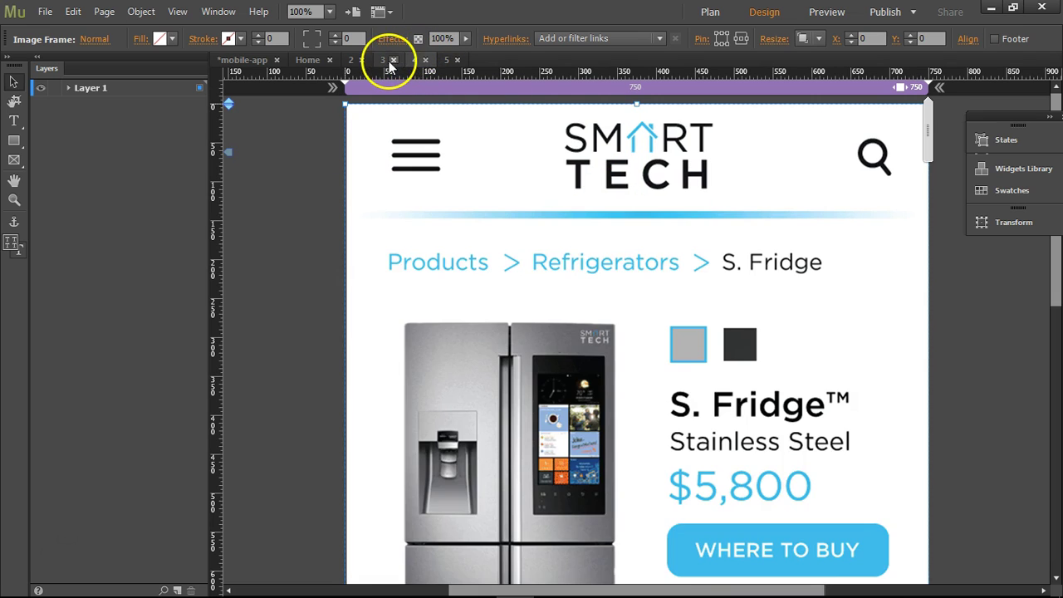
left_click(385, 60)
left_click(323, 63)
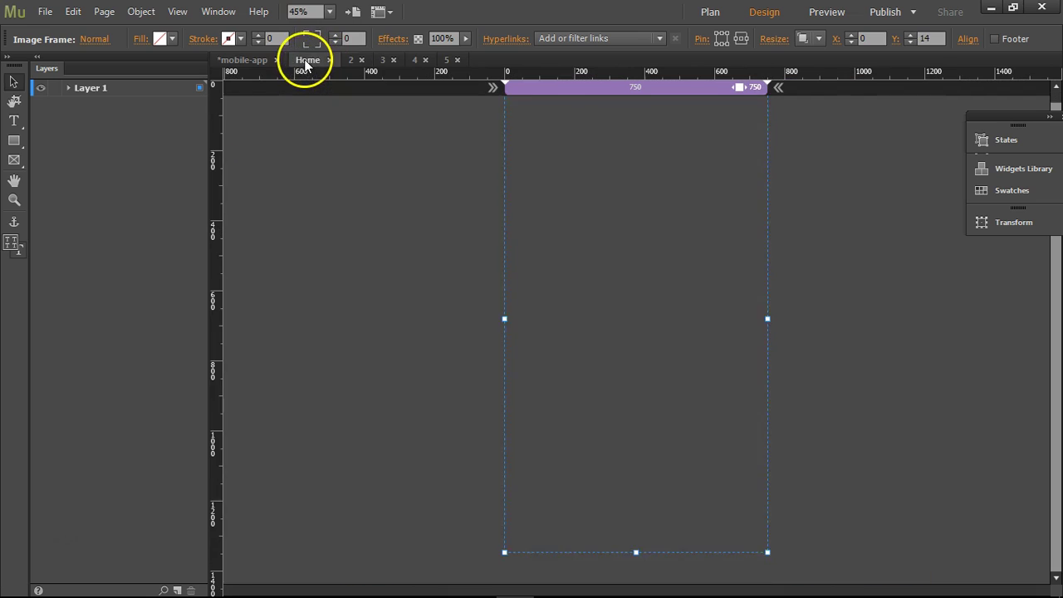
left_click(244, 59)
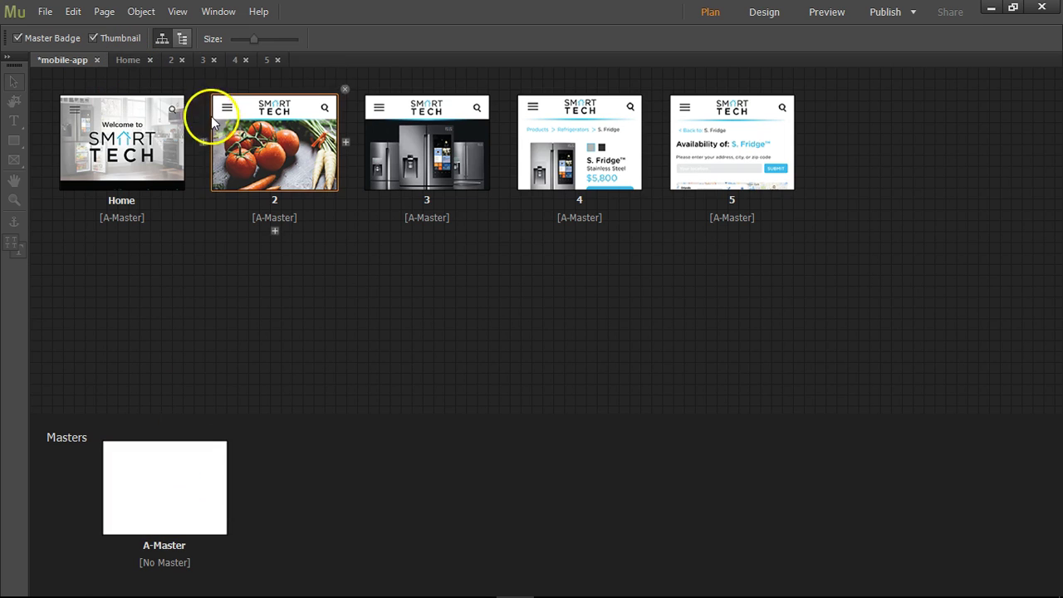
- Expand Layer 1 on the Home page and pages 2 and 3 to check which image each contains
left_click(129, 61)
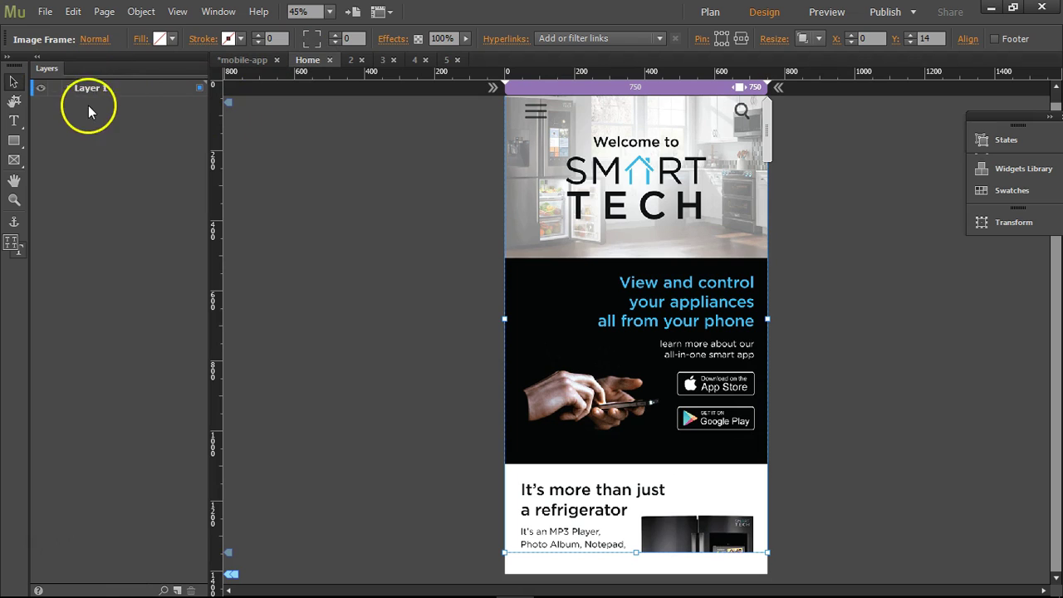
left_click(120, 106)
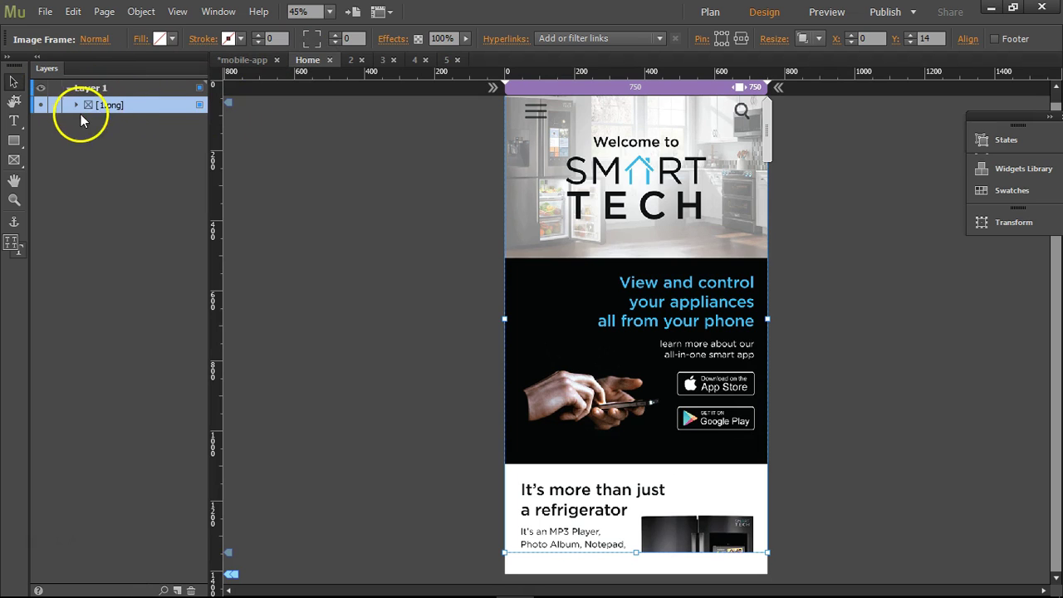
left_click(349, 63)
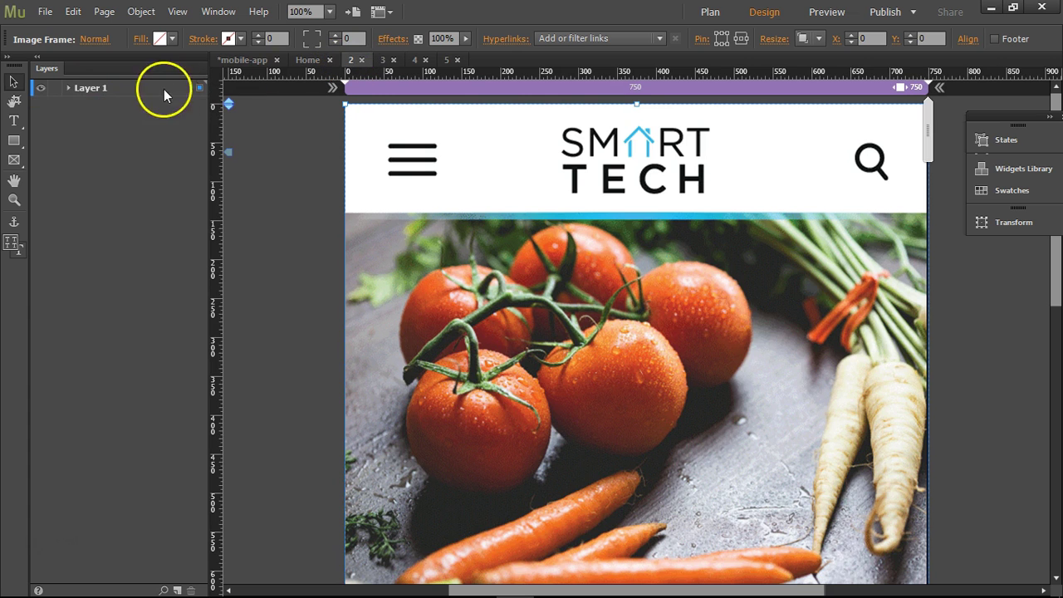
left_click(68, 89)
left_click(110, 106)
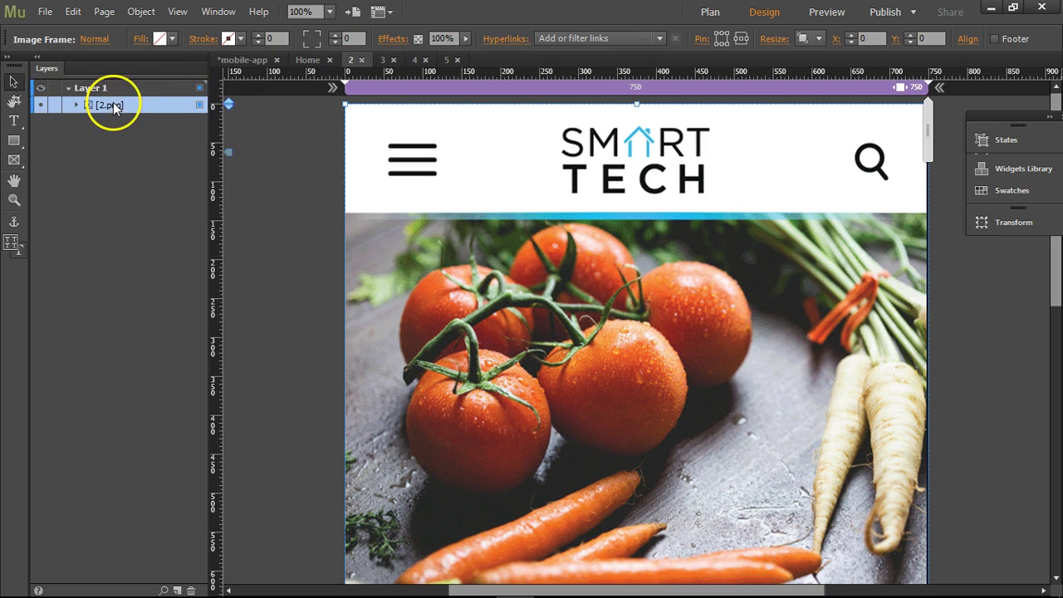
left_click(382, 61)
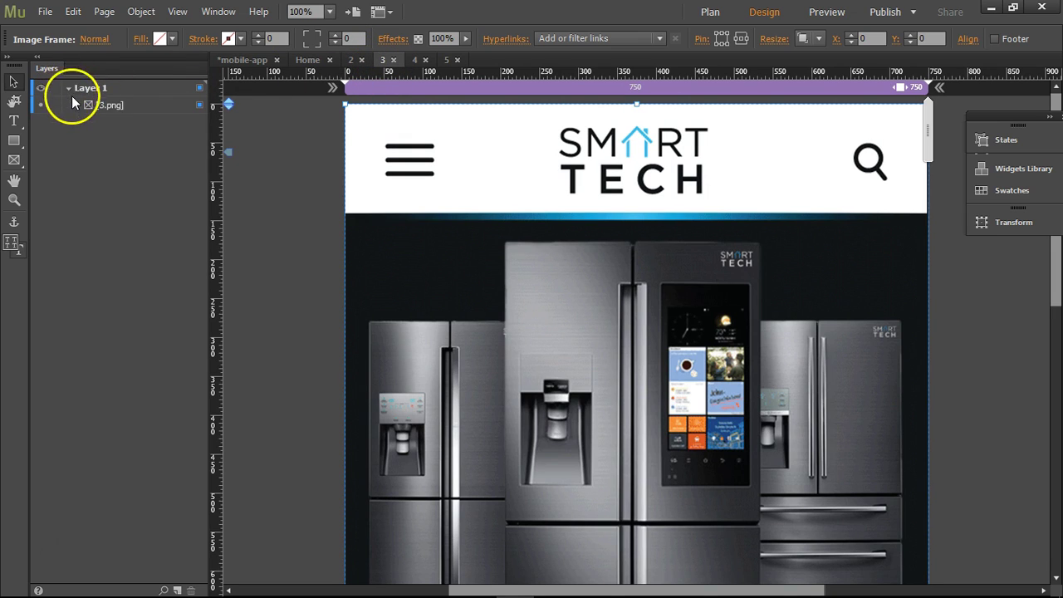
- Reposition the floating panel group so it sits fully on screen beside the page
left_click_drag(1013, 121, 922, 122)
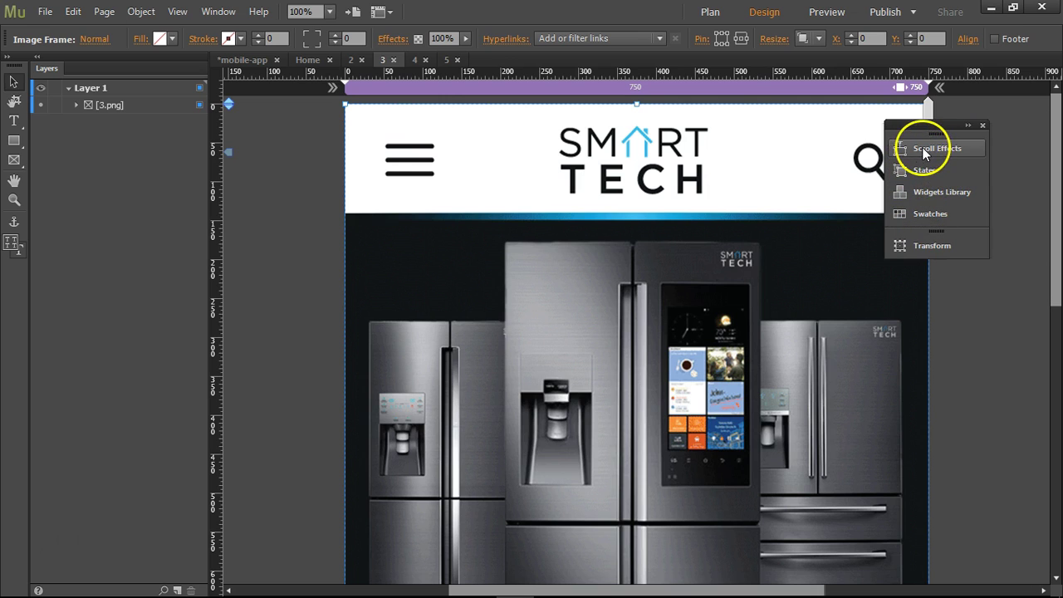
left_click_drag(907, 125, 983, 127)
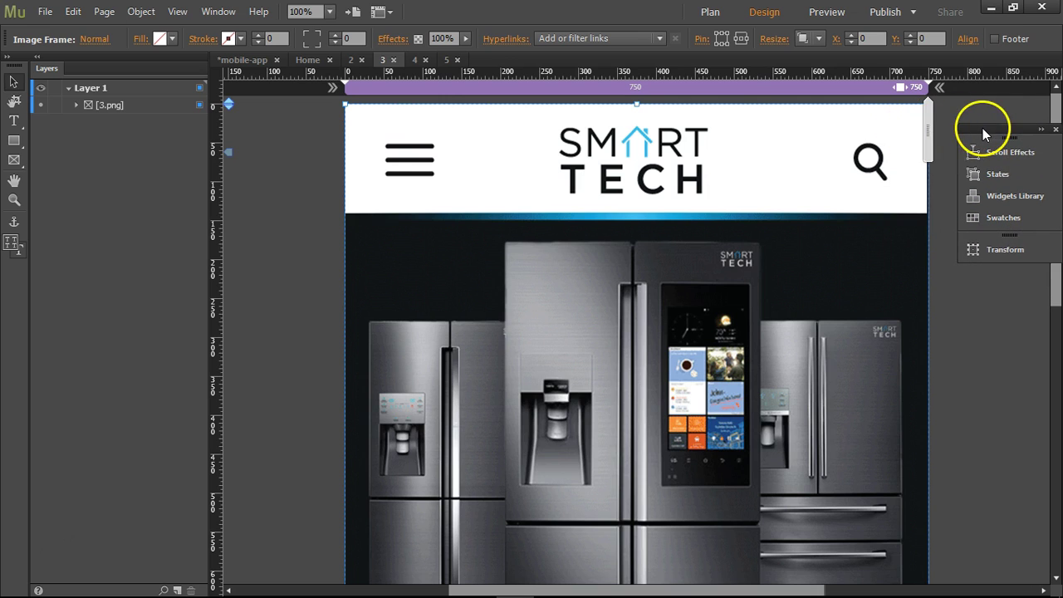
- Hyperlink the 1.png image on the Home page to page 2 and reselect it to check the link
left_click(301, 59)
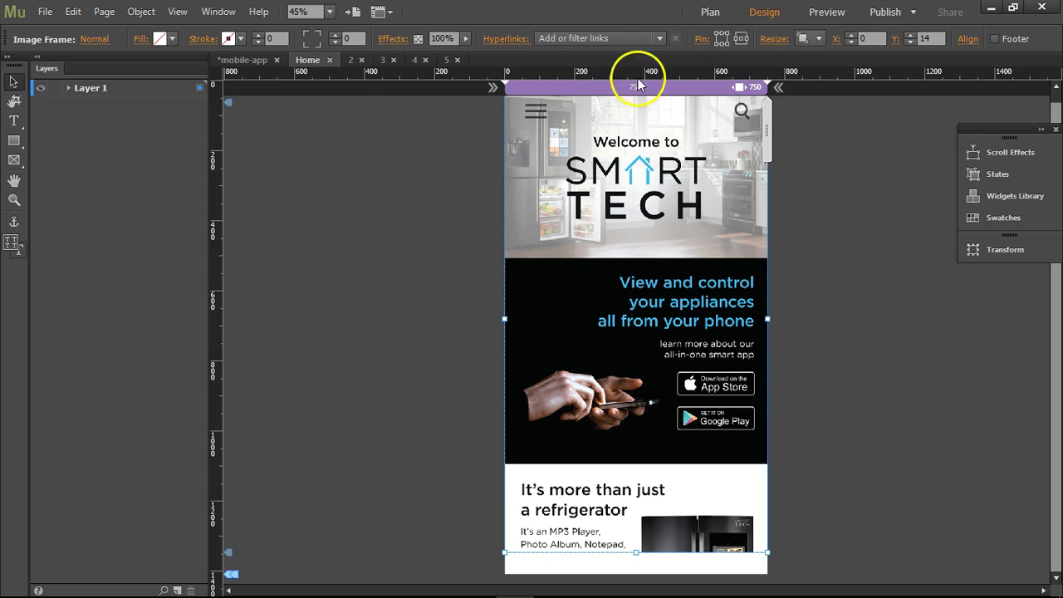
left_click(654, 39)
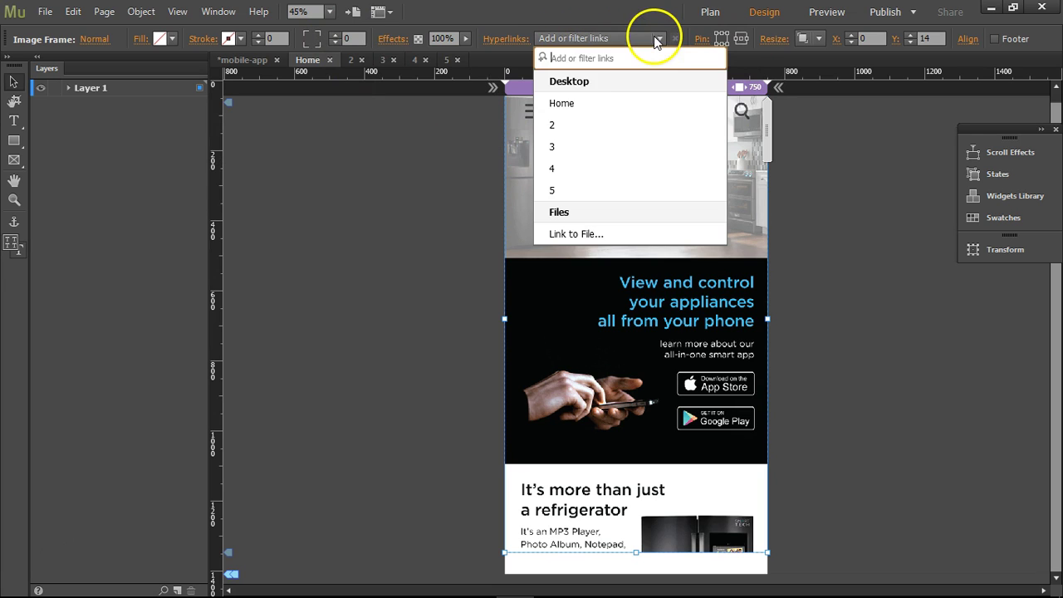
left_click(564, 127)
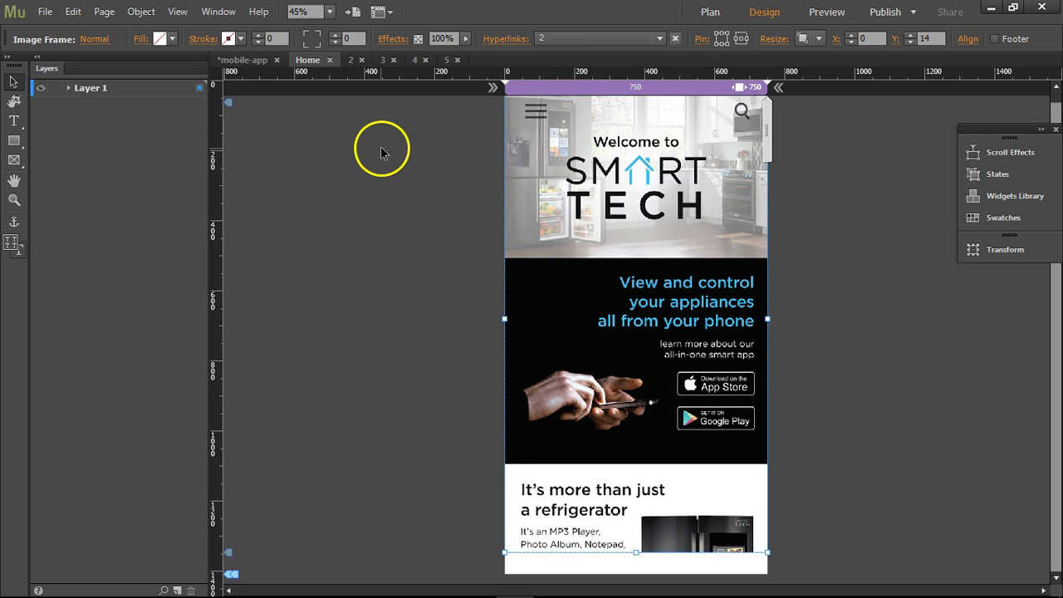
left_click(294, 171)
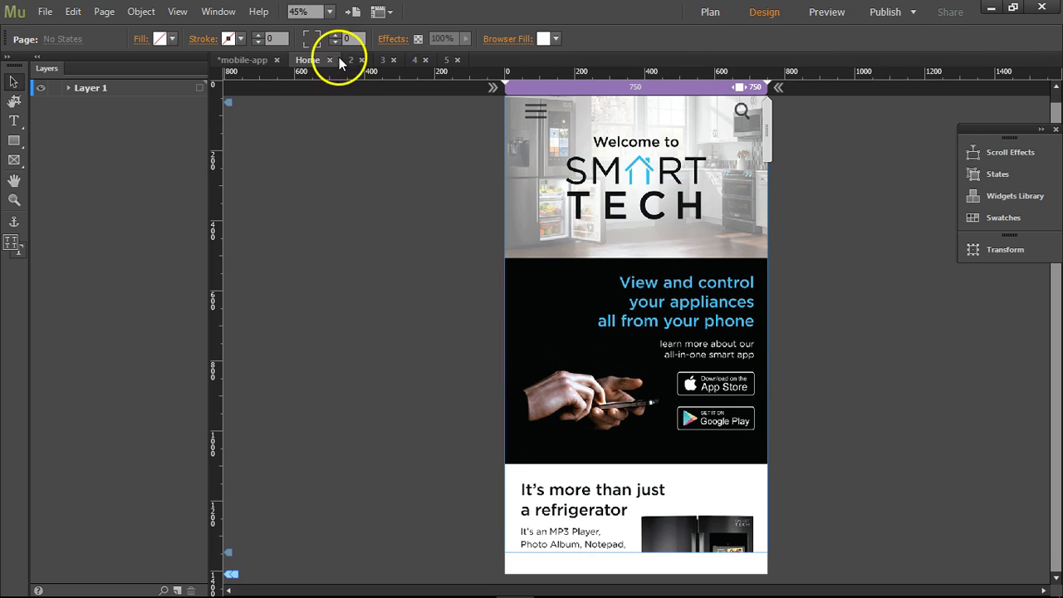
left_click(542, 143)
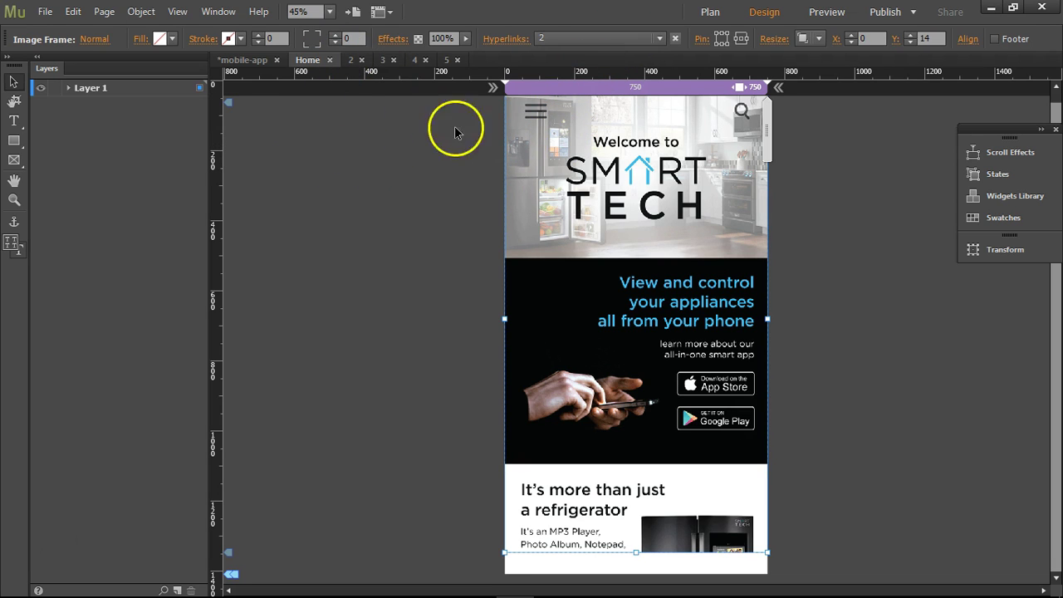
- Hyperlink the 2.png image on page 2 to page 3 and reselect it to check the link
left_click(351, 63)
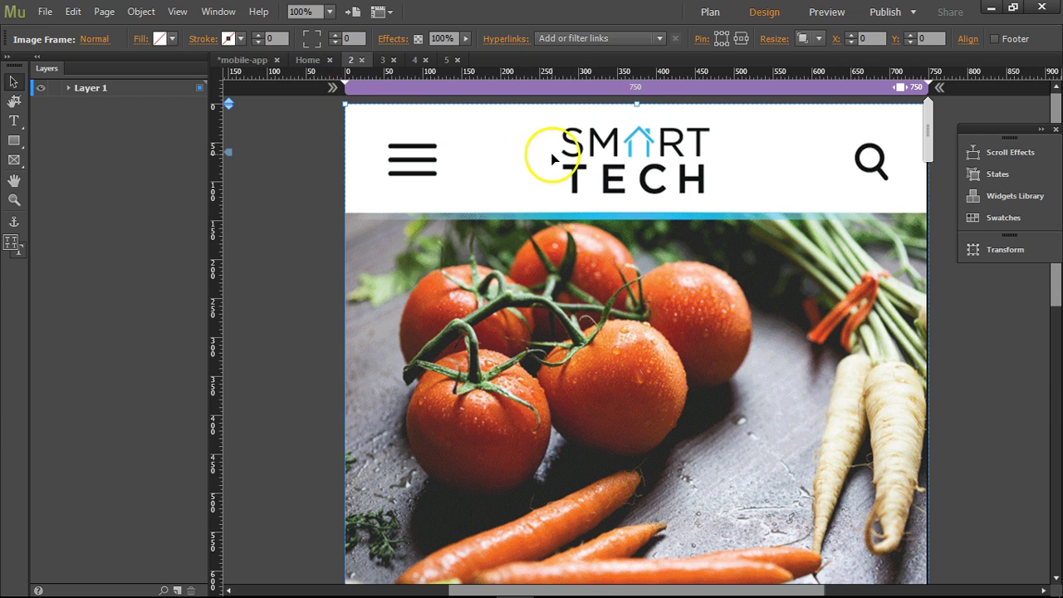
left_click(571, 38)
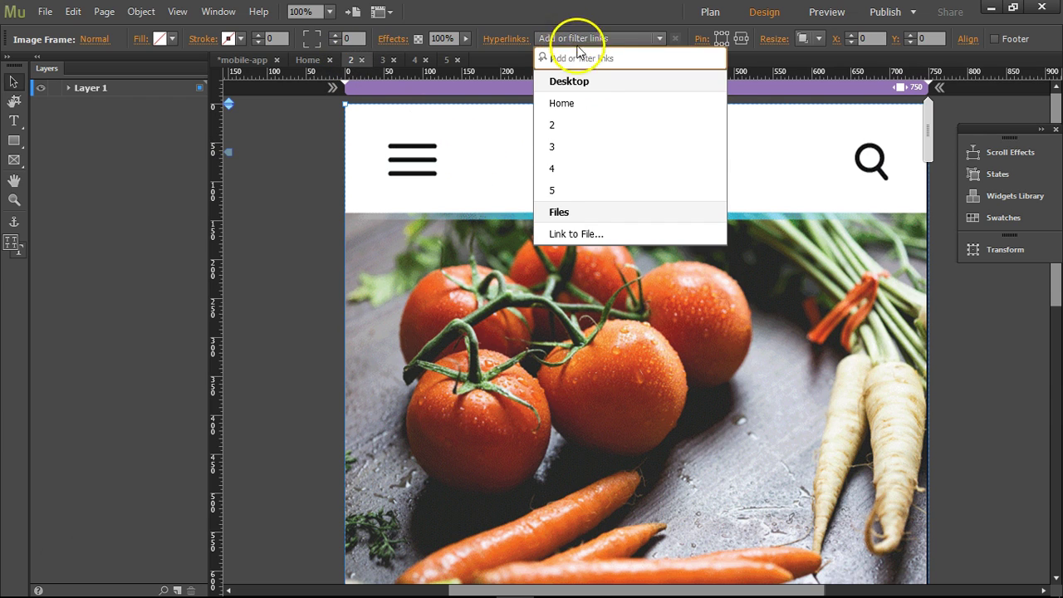
left_click(573, 156)
left_click(282, 188)
left_click(565, 141)
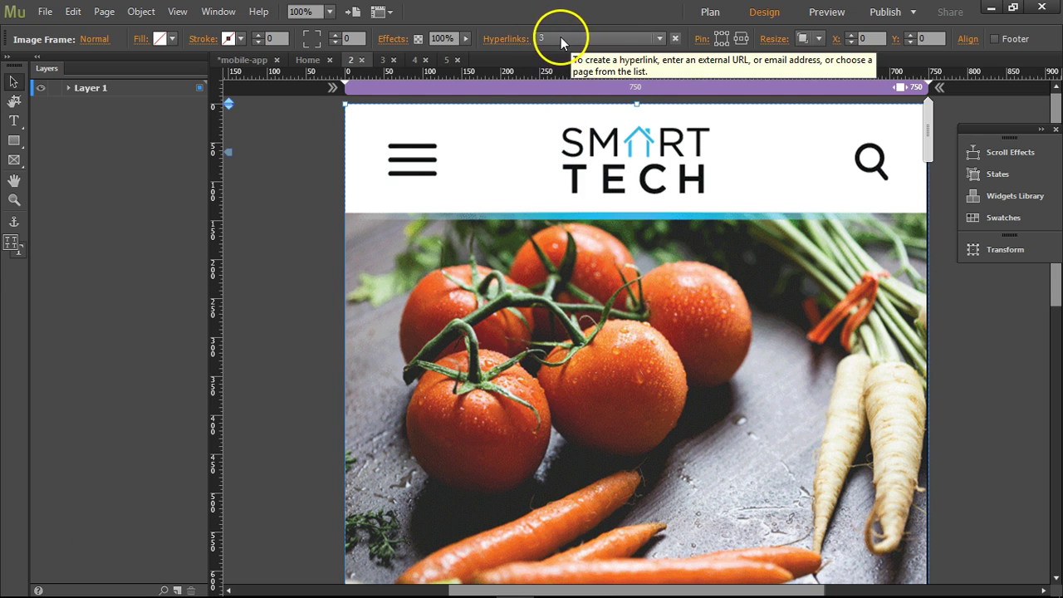
- Hyperlink the 3.png image on page 3 to page 4 and reselect it to check the link target
left_click(383, 60)
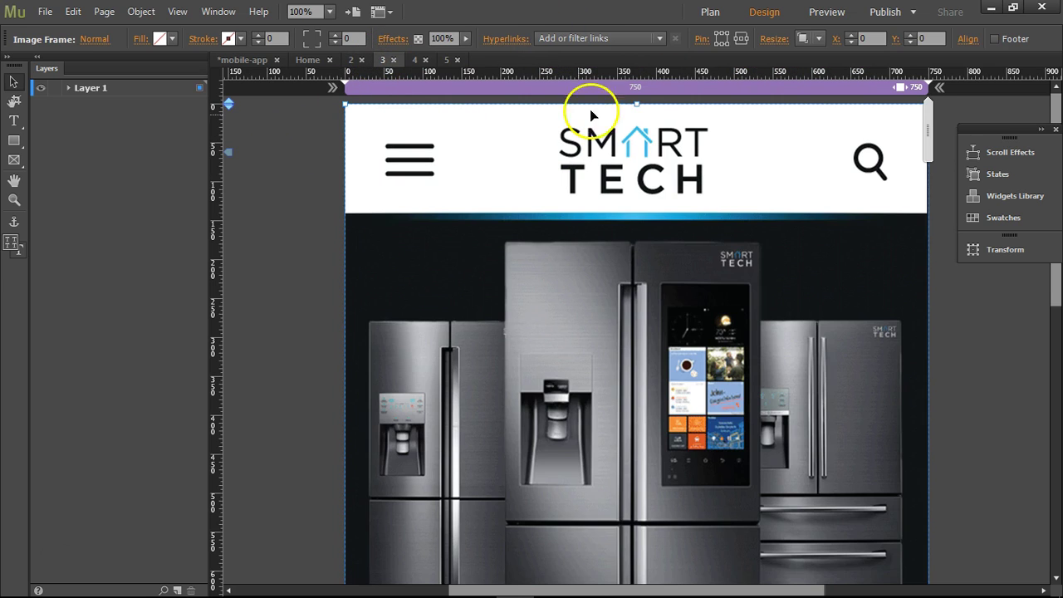
left_click(606, 38)
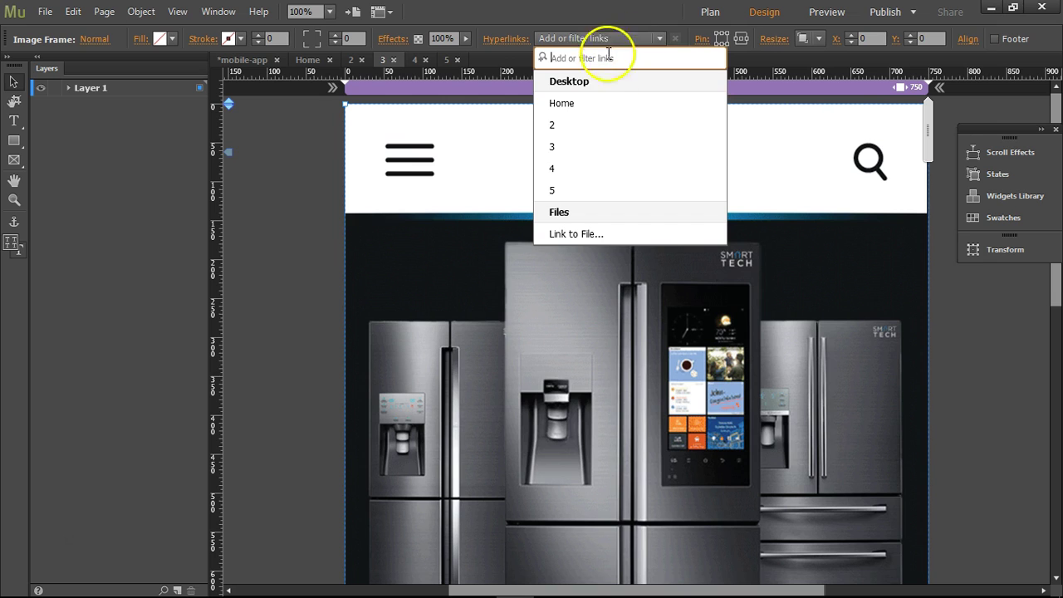
left_click(572, 175)
left_click(265, 240)
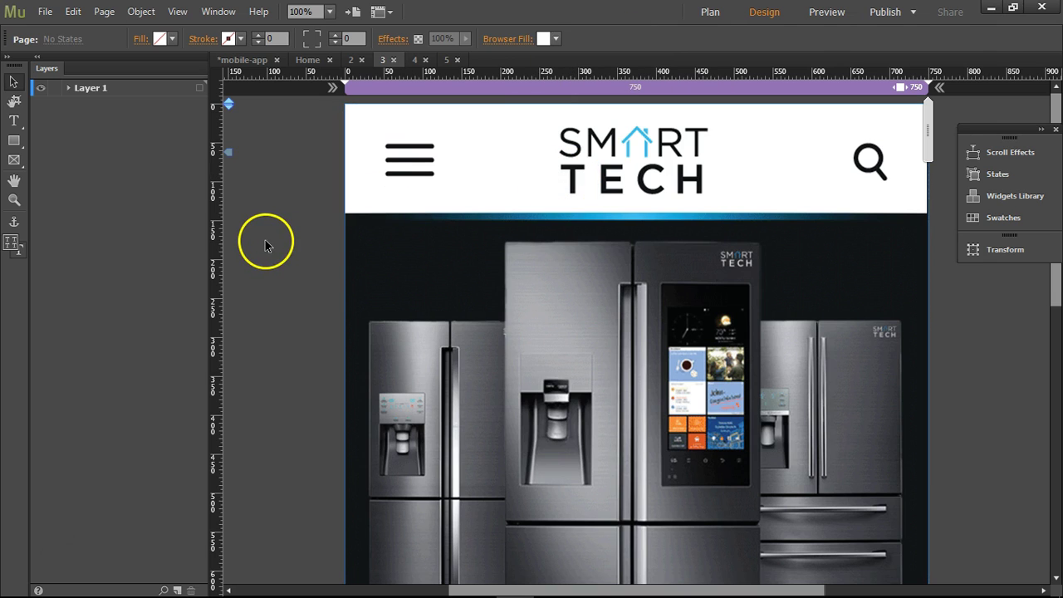
left_click(570, 132)
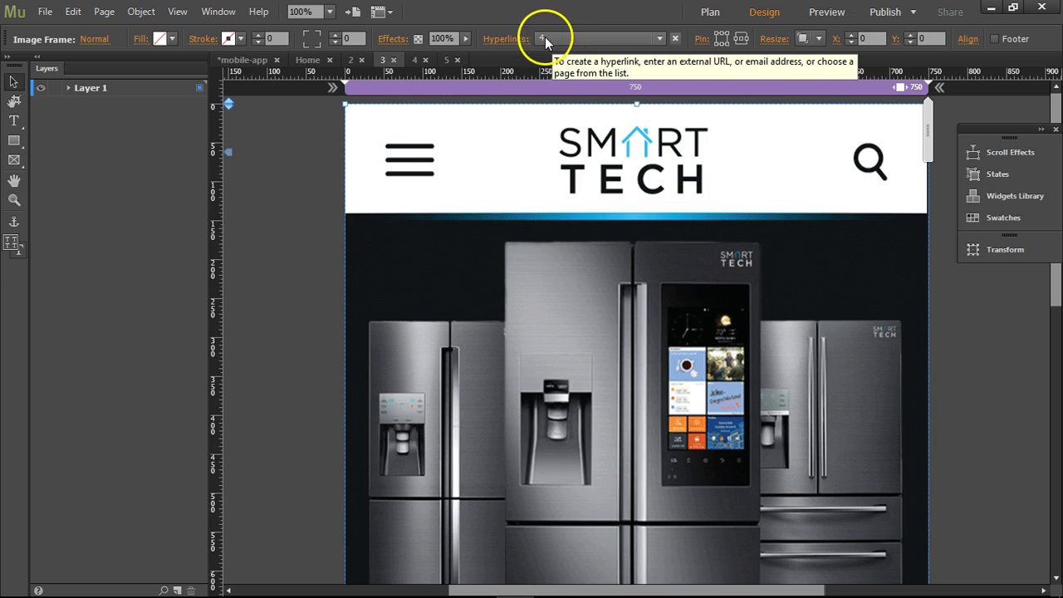
left_click(658, 38)
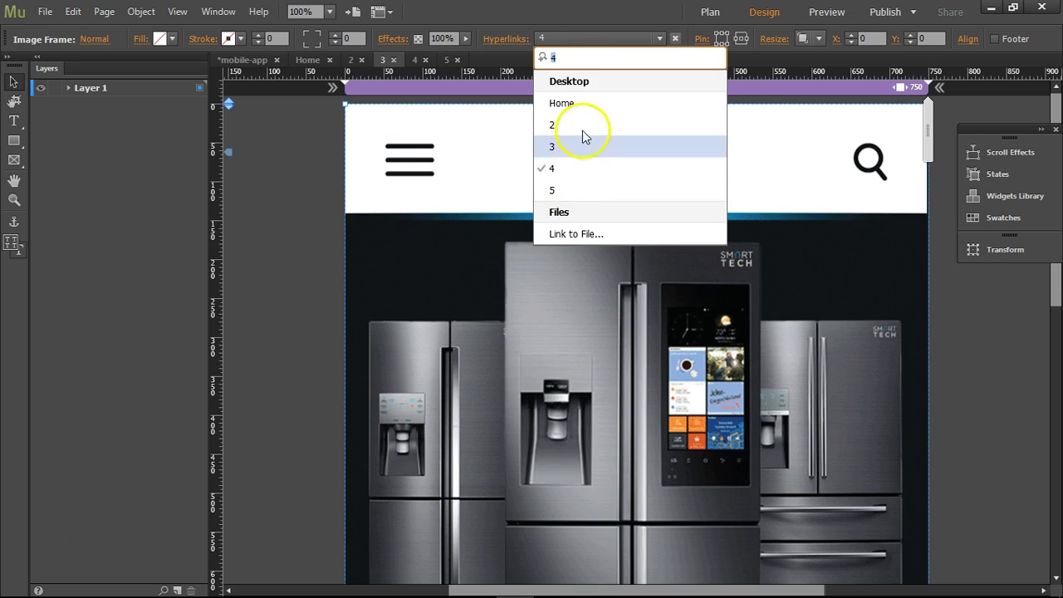
left_click(563, 11)
- Hyperlink the S. Fridge product image on page 4 to page 5 and deselect it
left_click(416, 60)
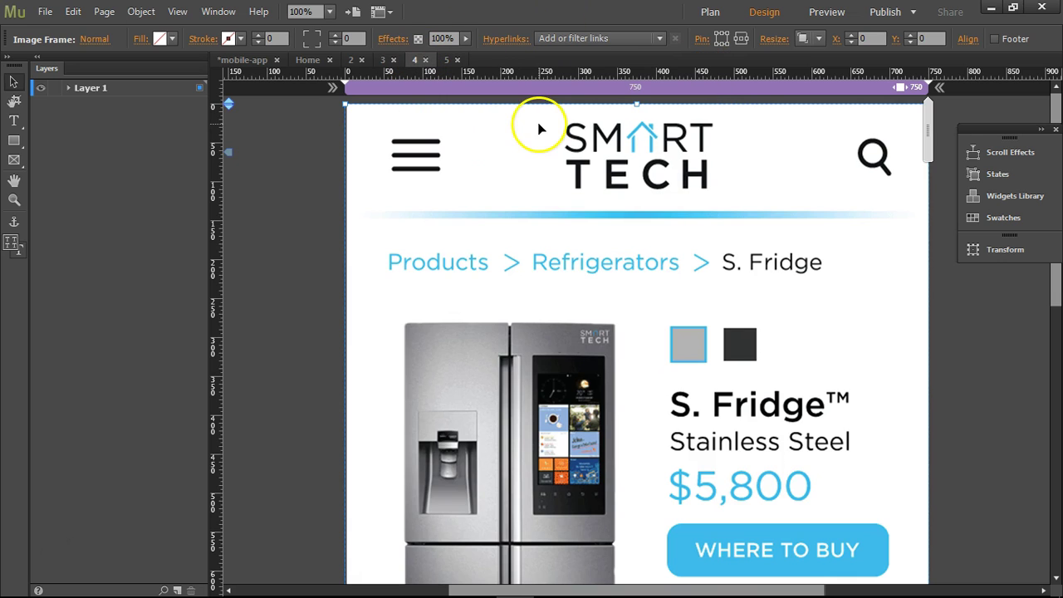
left_click(592, 38)
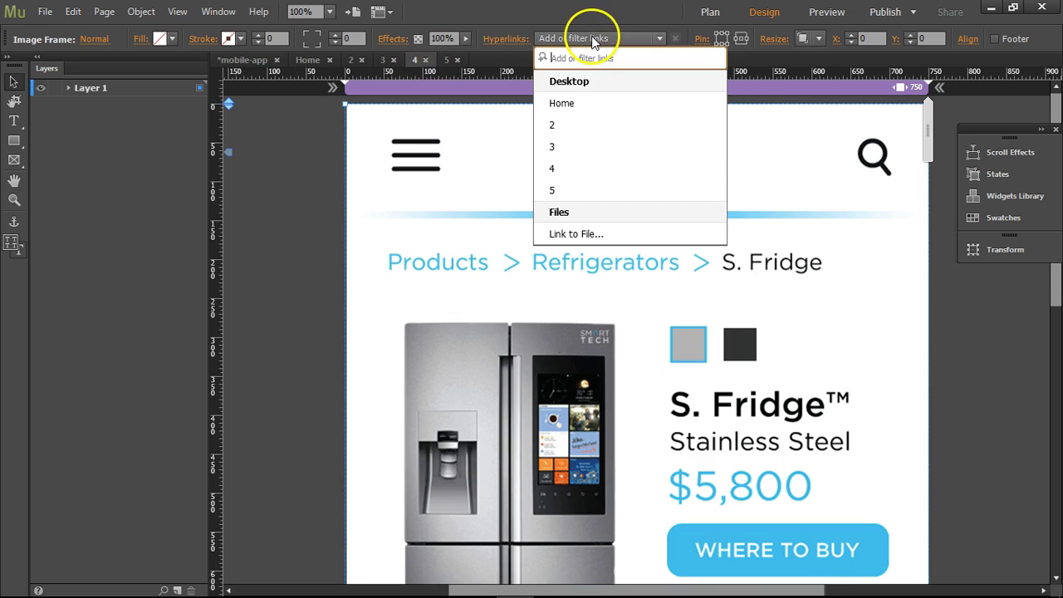
left_click(579, 190)
left_click(304, 185)
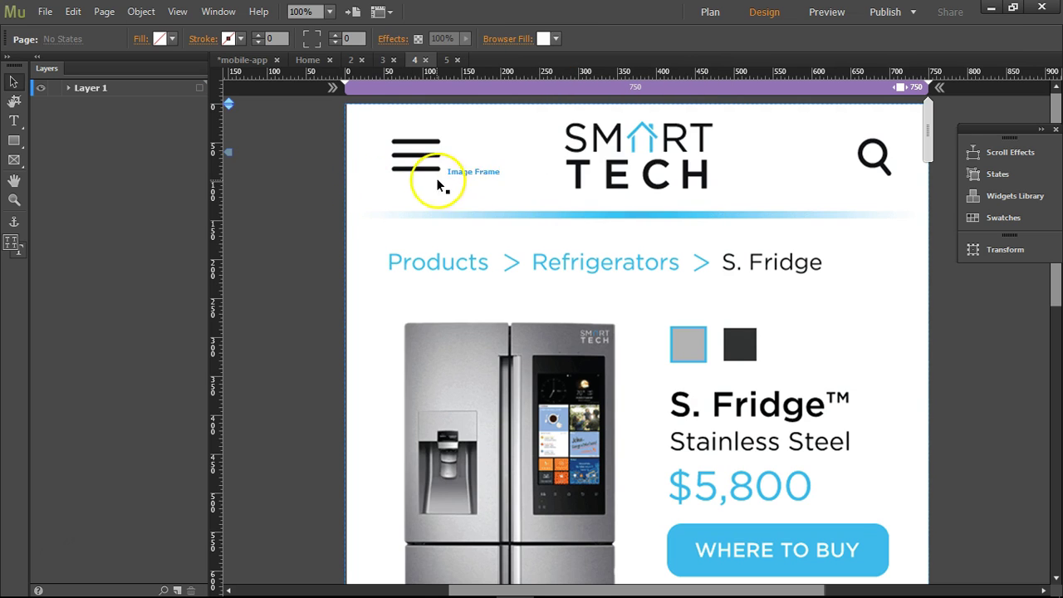
- Hyperlink the availability mockup on page 5 back to the Home page and save the site
left_click(450, 59)
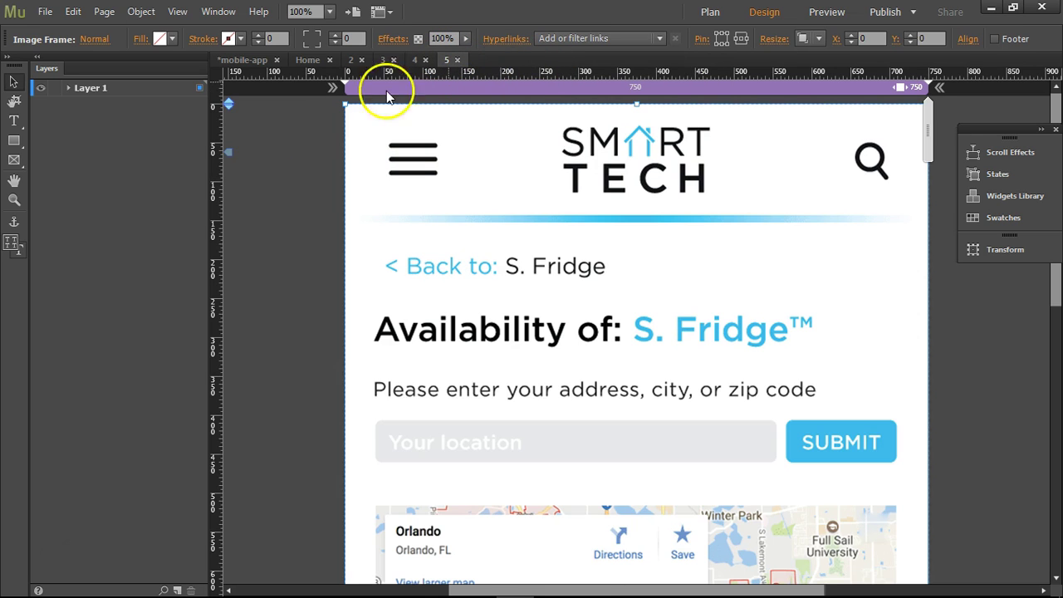
left_click(573, 38)
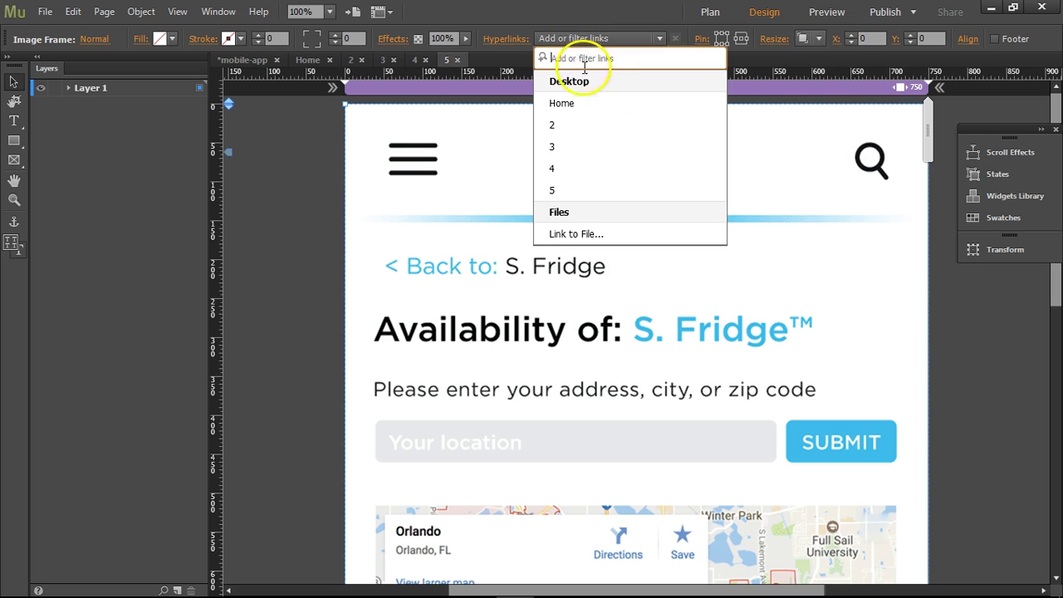
left_click(581, 105)
left_click(296, 148)
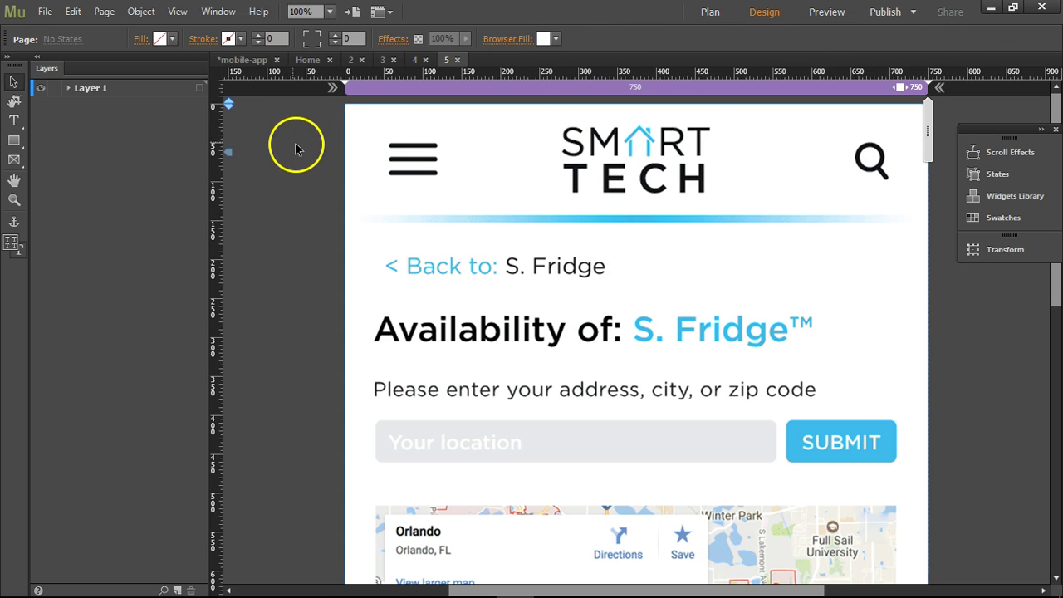
left_click(50, 13)
left_click(33, 118)
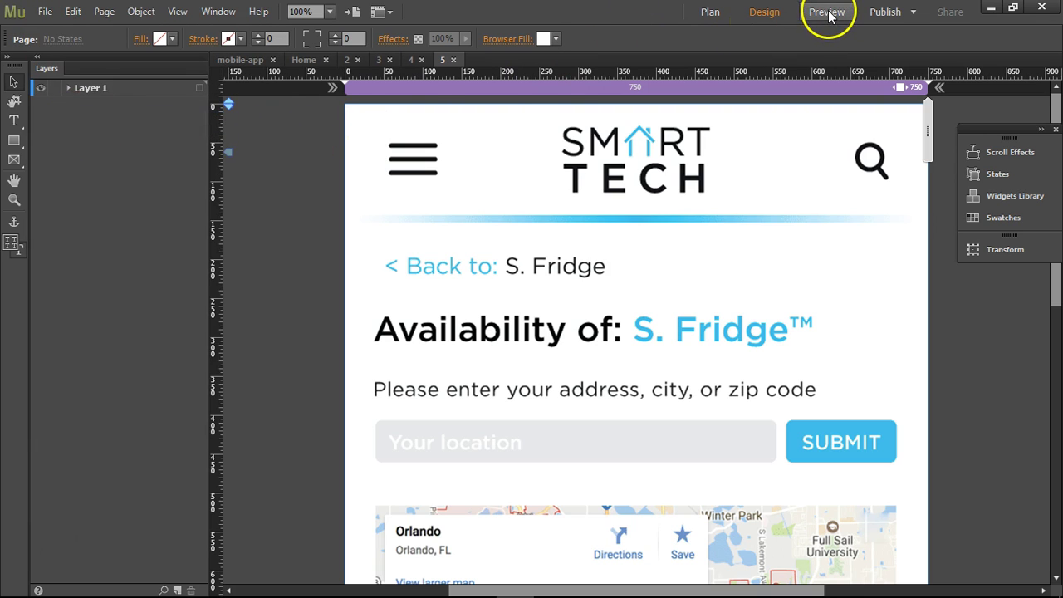
- Preview the site starting from the Home page and follow the image links through the successive screens
left_click(304, 60)
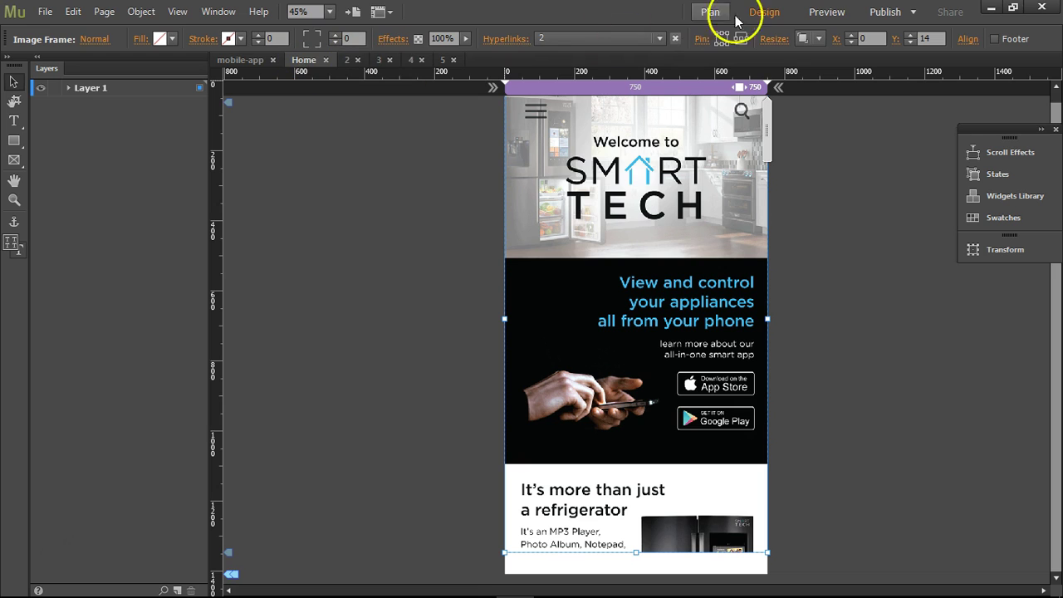
left_click(823, 12)
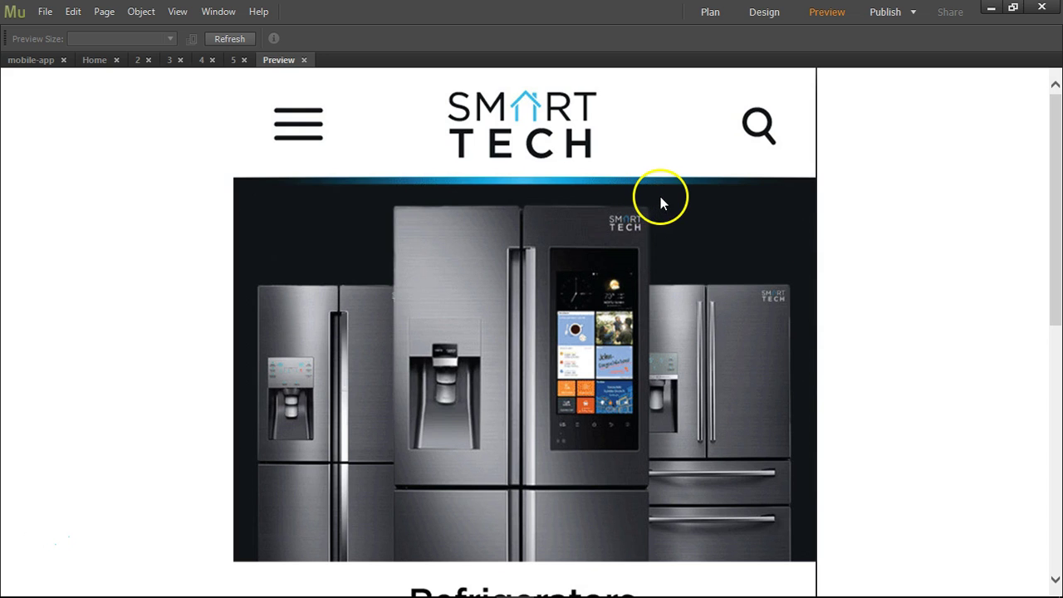
left_click(662, 202)
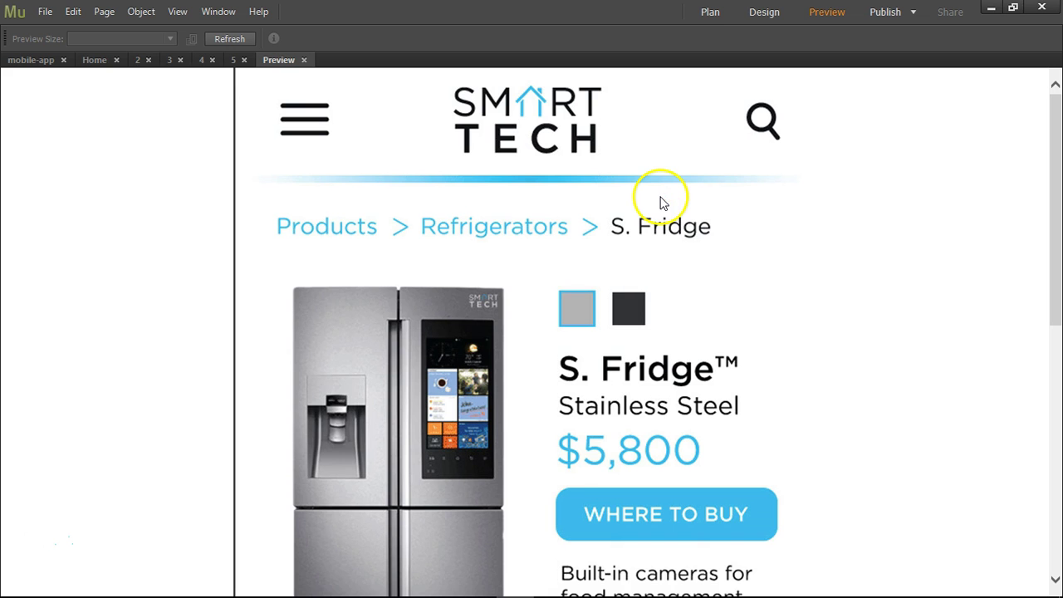
left_click(655, 202)
left_click(648, 202)
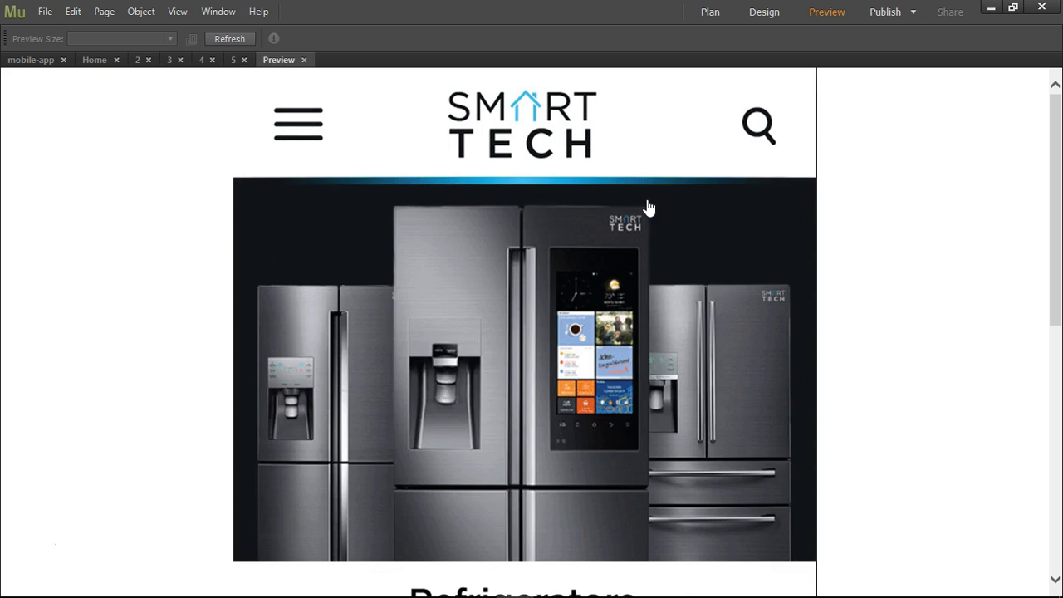
- Follow the remaining image links in the site preview and close the preview
left_click(648, 204)
left_click(645, 204)
left_click(304, 59)
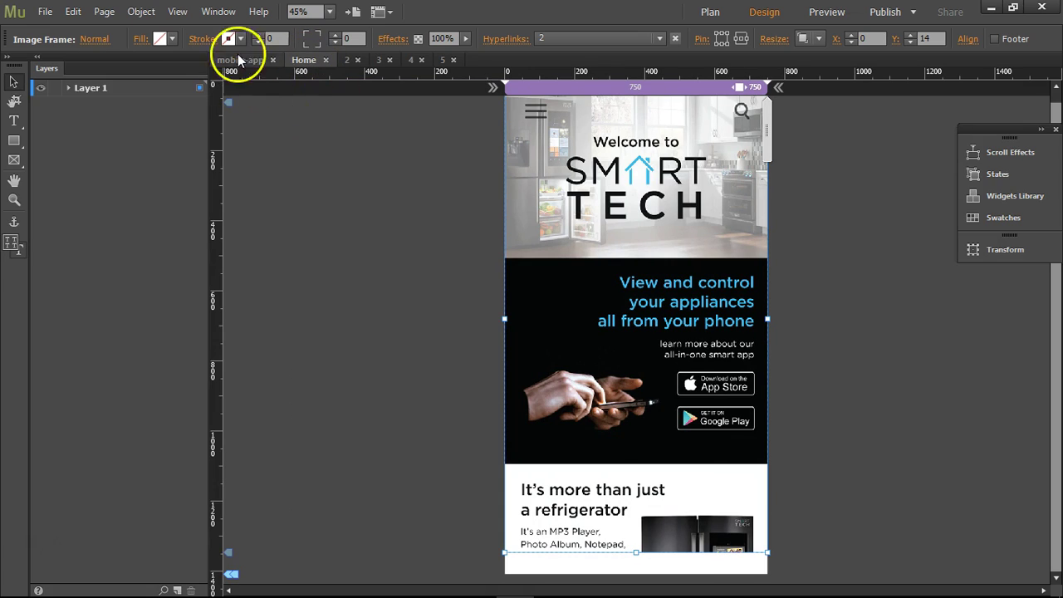
- Preview the whole site in the browser and follow the image links from Home through pages 2 to 5 and back
left_click(42, 12)
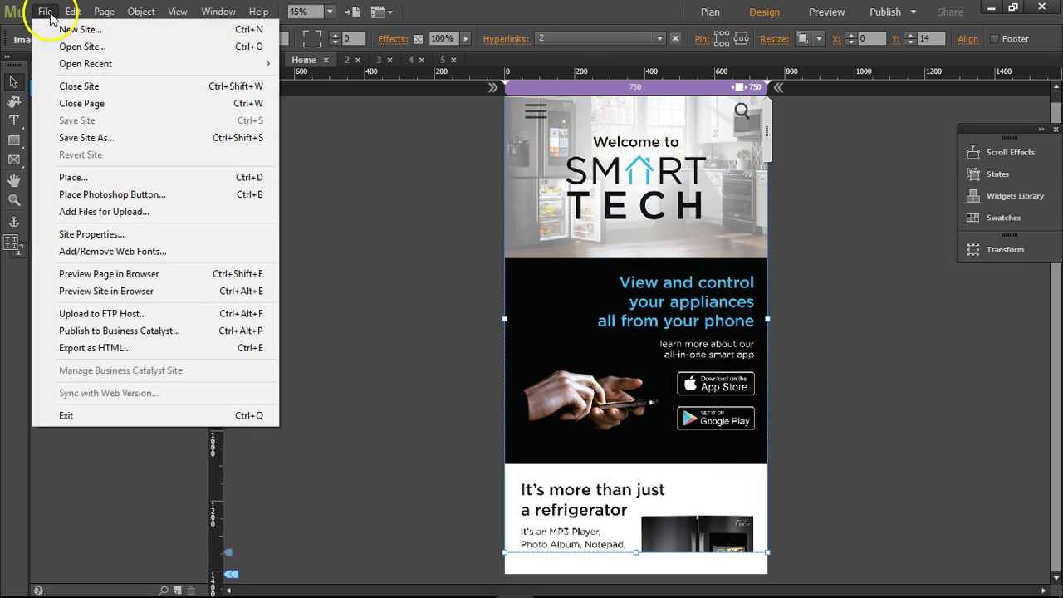
left_click(117, 298)
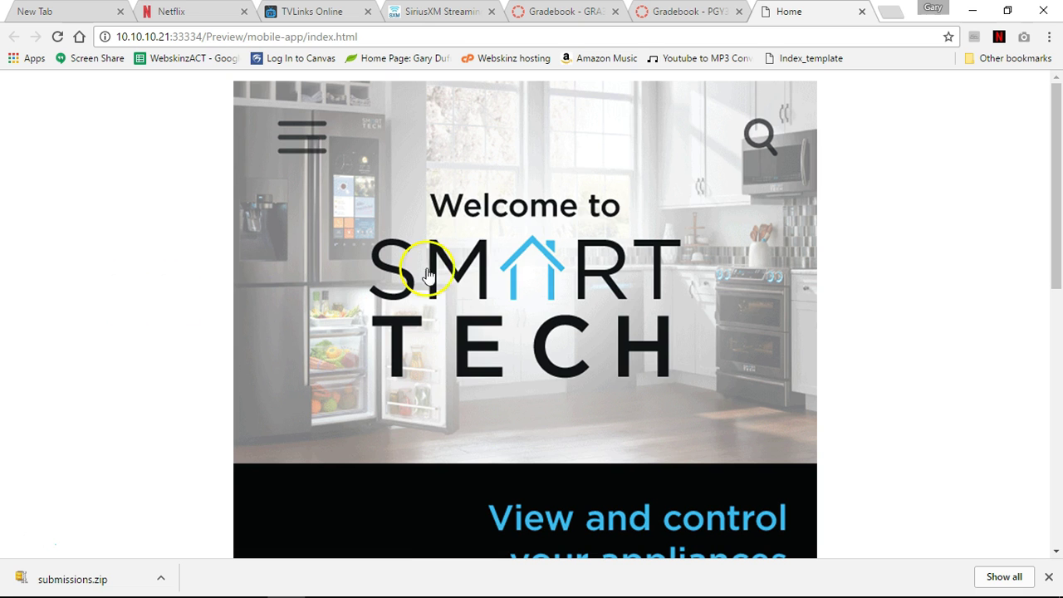
left_click(733, 172)
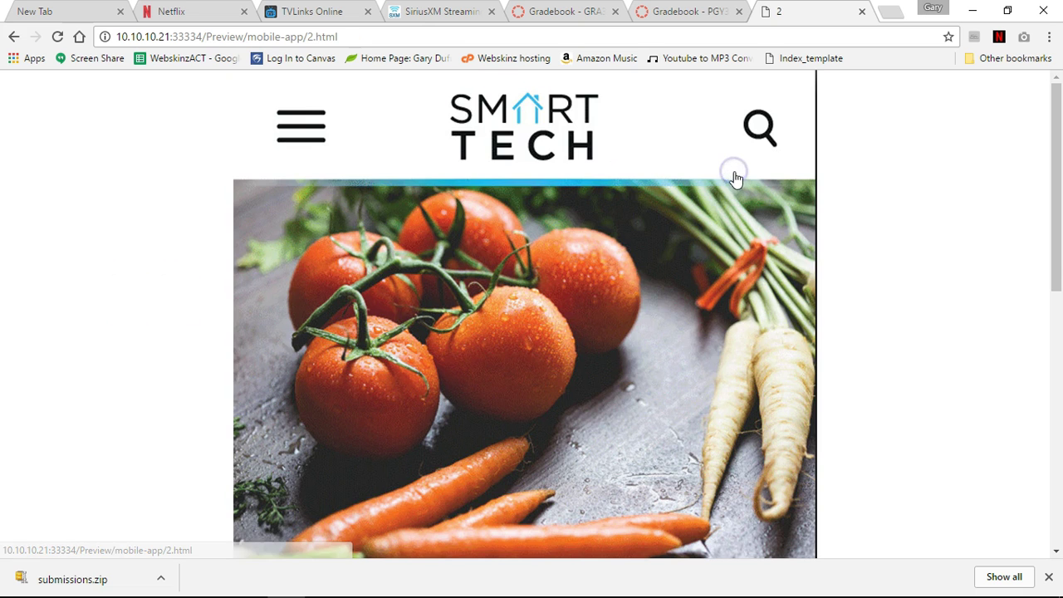
left_click(743, 176)
left_click(743, 178)
left_click(743, 173)
left_click(743, 173)
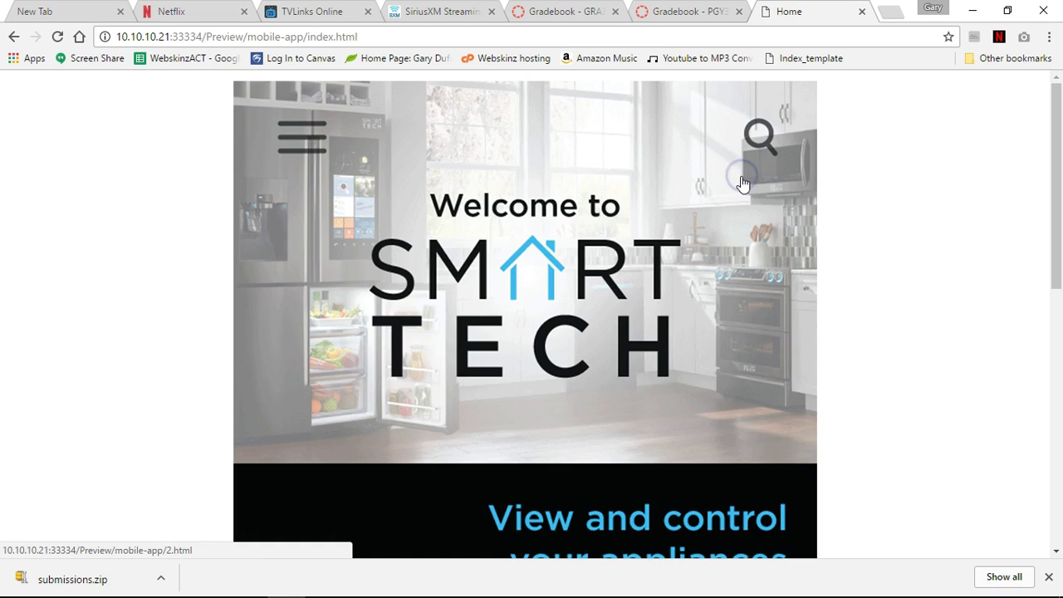
- Repeat the browser click-through from Home back to Home, and return to the Muse design window
left_click(742, 177)
left_click(742, 179)
left_click(741, 178)
left_click(742, 180)
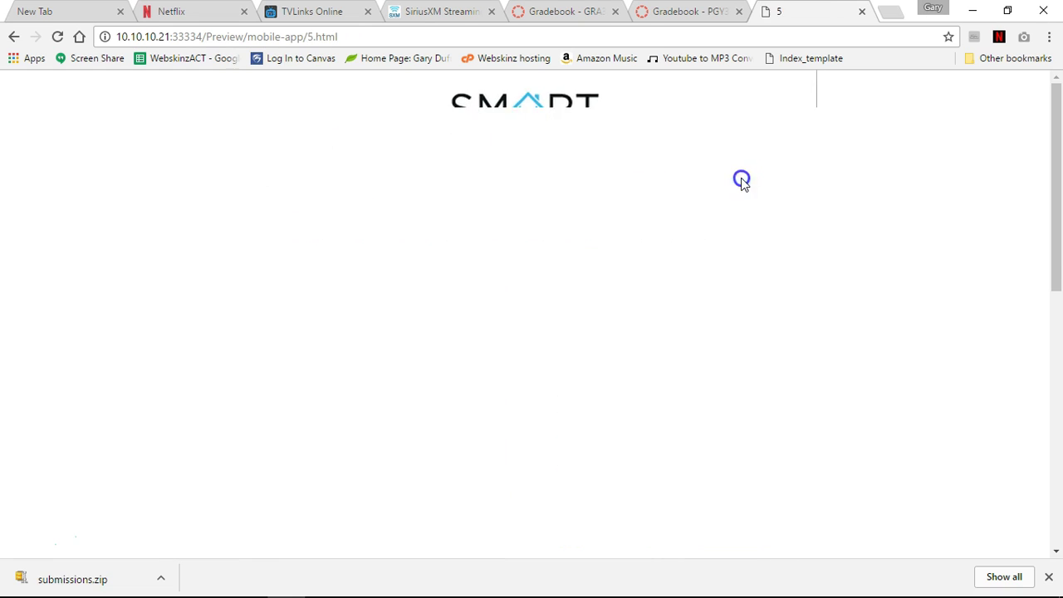
left_click(742, 181)
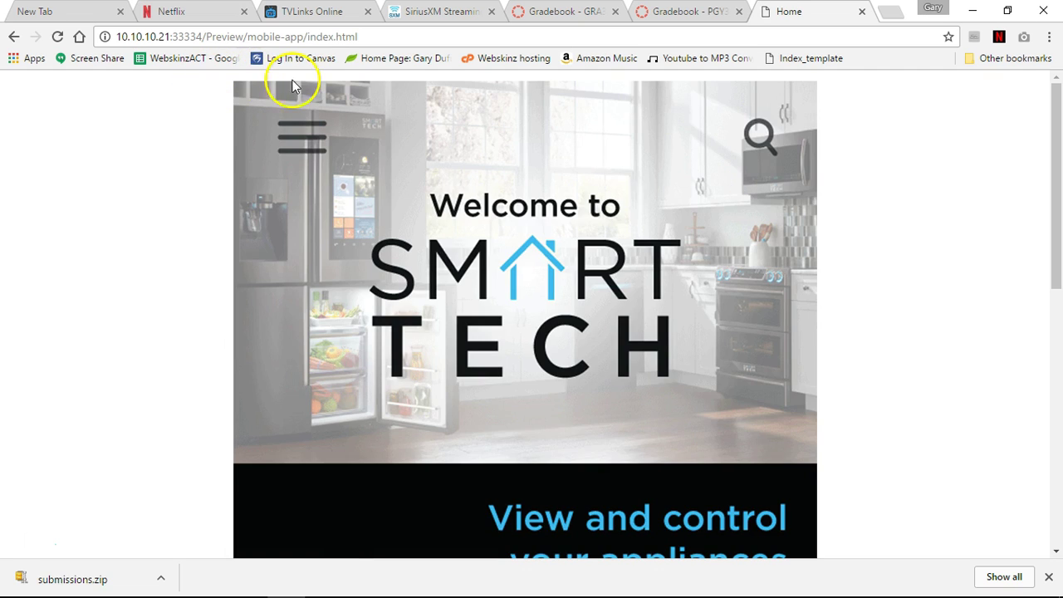
left_click(972, 10)
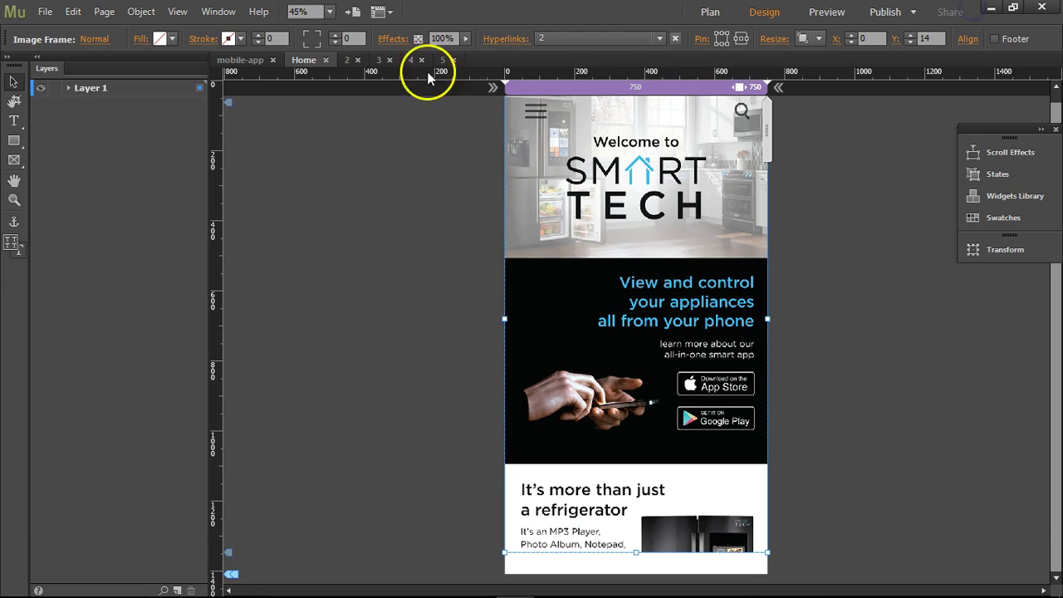
- Deselect the Home page image and close all open pages, keeping only the mobile-app site plan
left_click(434, 174)
scroll(490, 153, "up", 1)
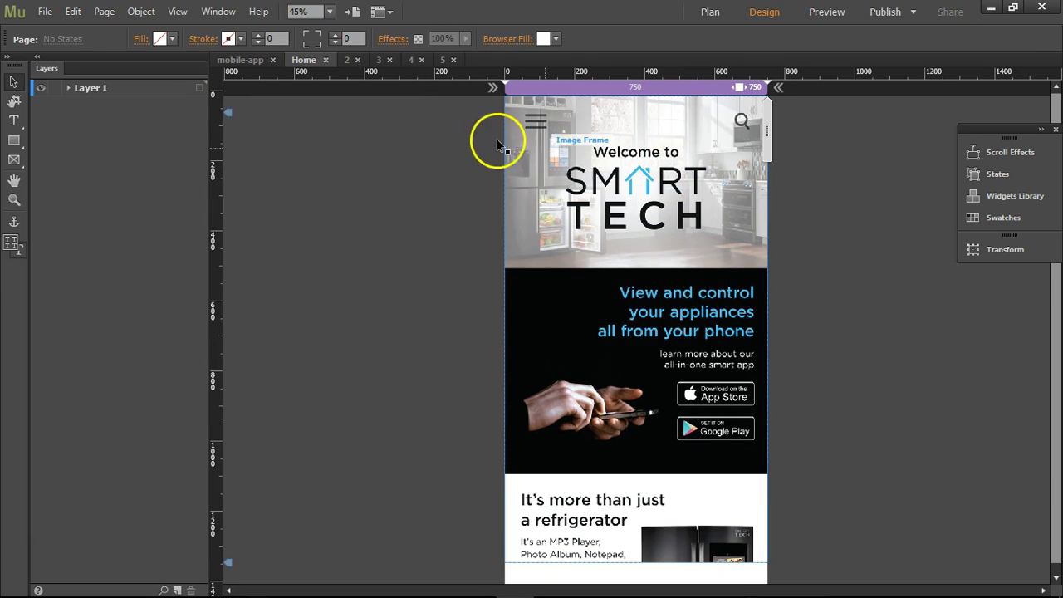
left_click(326, 59)
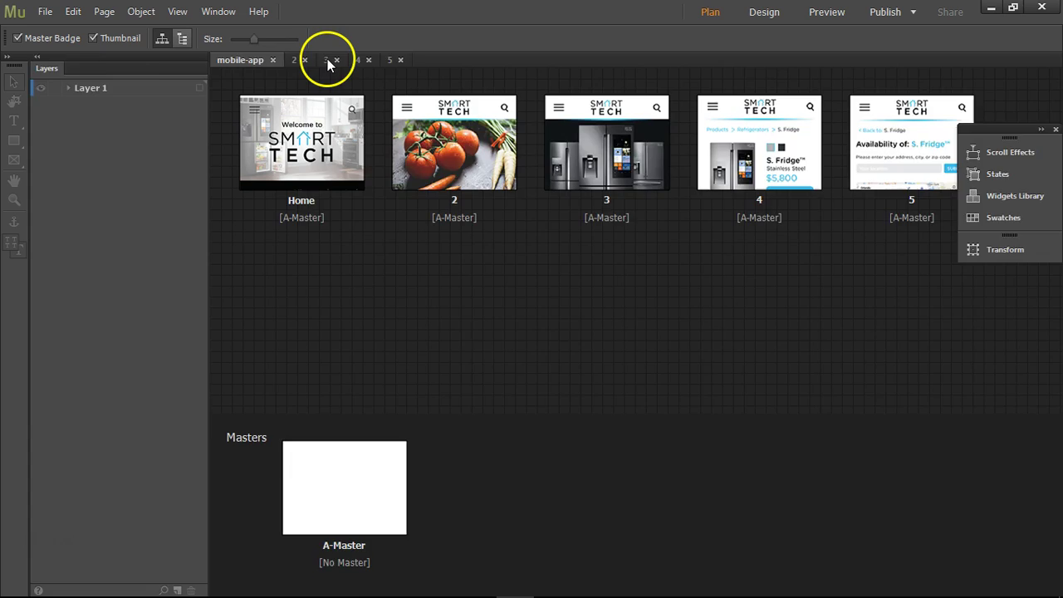
left_click(189, 60)
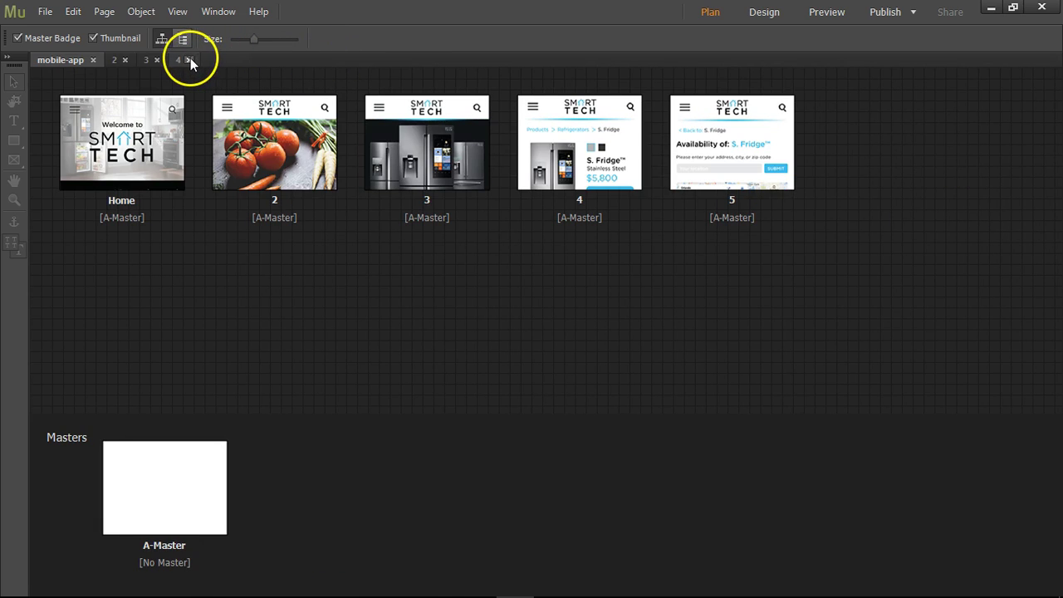
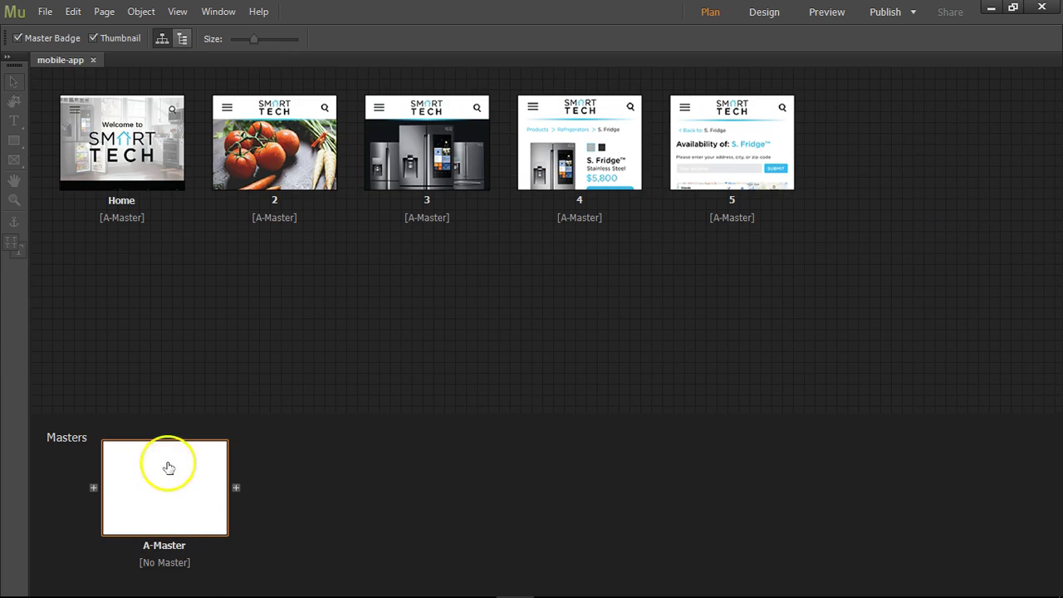
- Open the A-Master page and bring up the metadata settings in its page properties
double_click(171, 480)
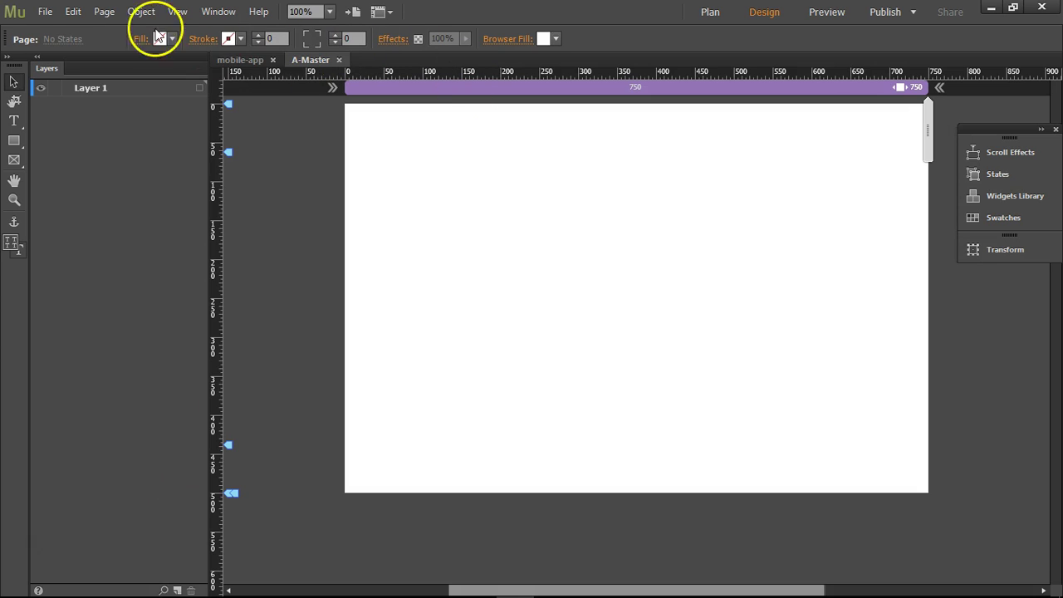
left_click(103, 12)
left_click(124, 109)
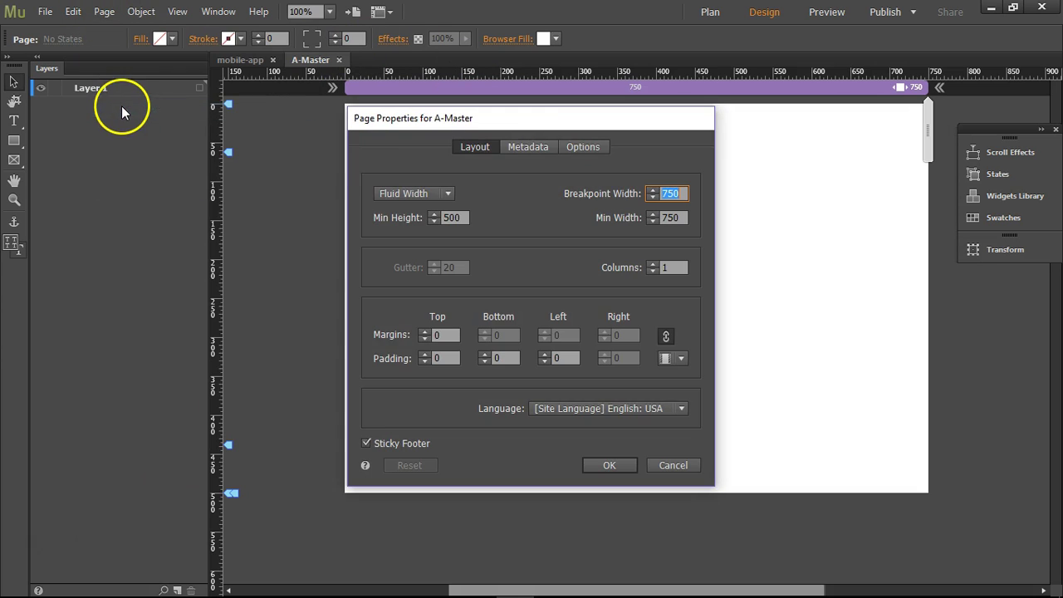
left_click_drag(519, 118, 435, 110)
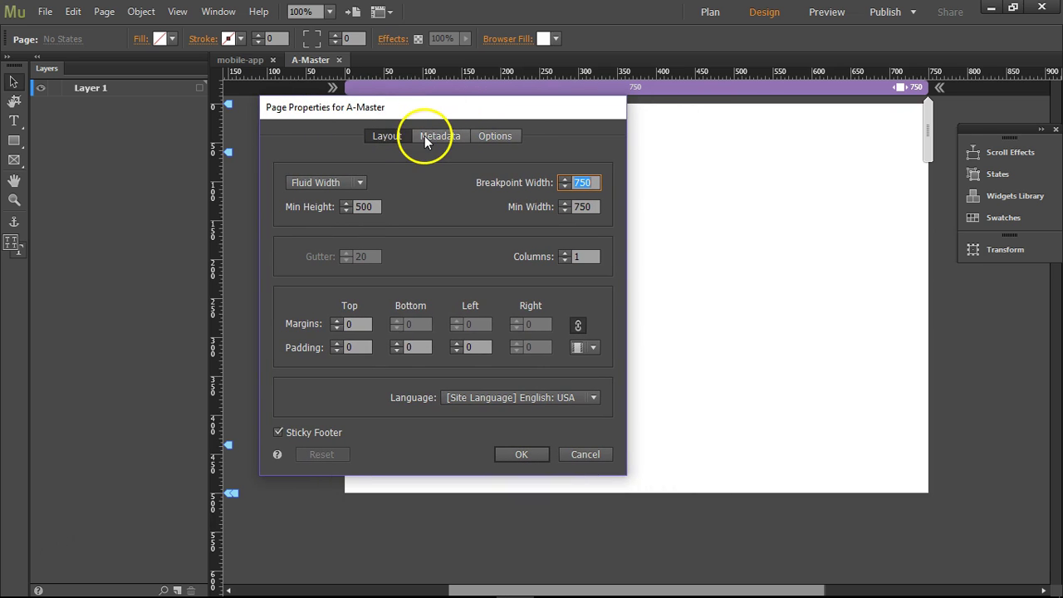
left_click(427, 135)
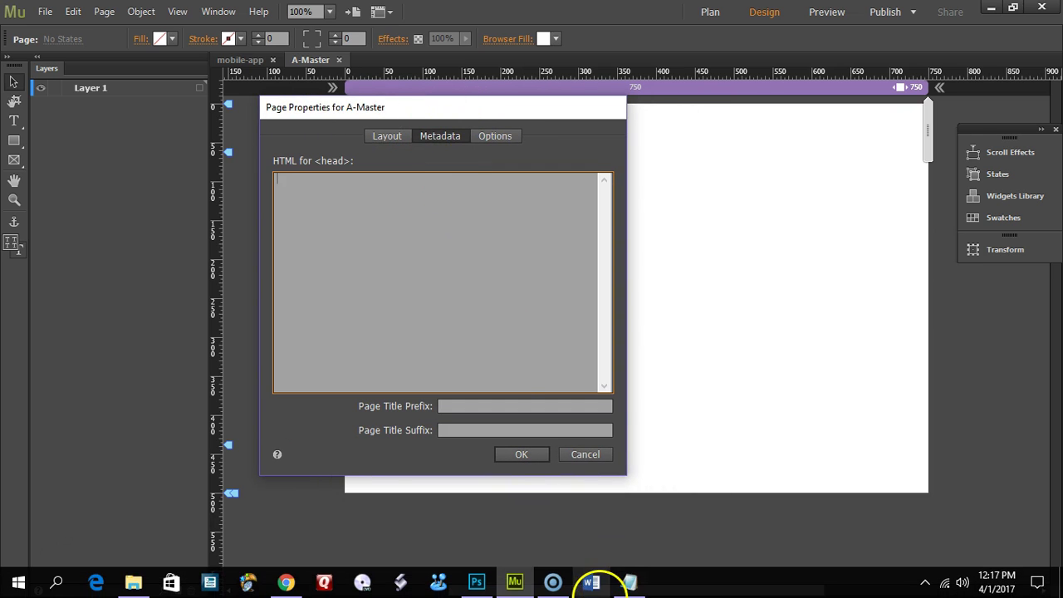
- Copy the tag <meta name="viewport" content="width=600"> from Notepad into the A-Master's HTML for head
left_click(629, 581)
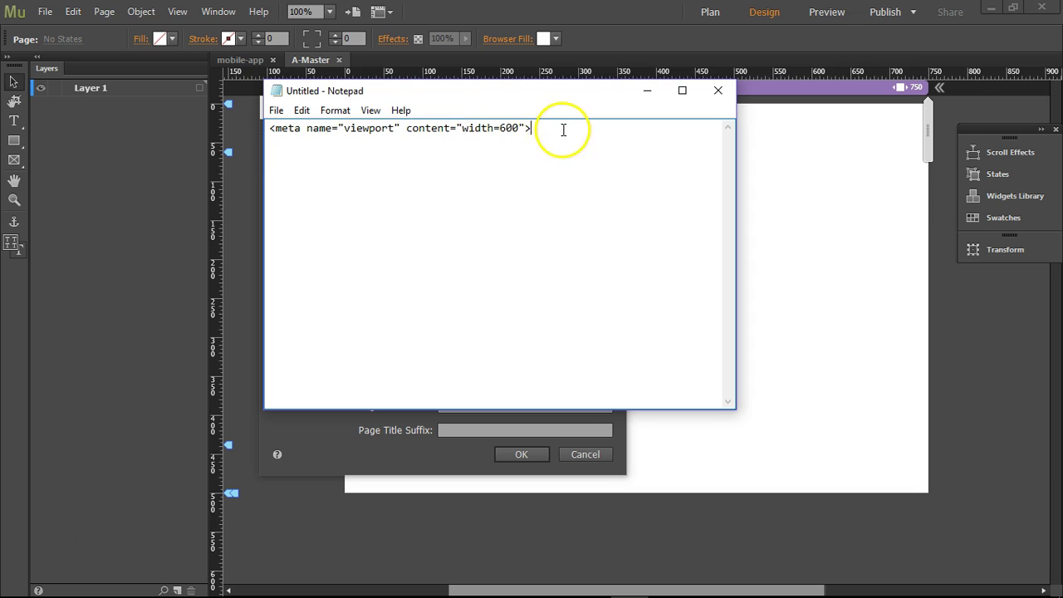
left_click_drag(562, 130, 225, 125)
key("ctrl+c")
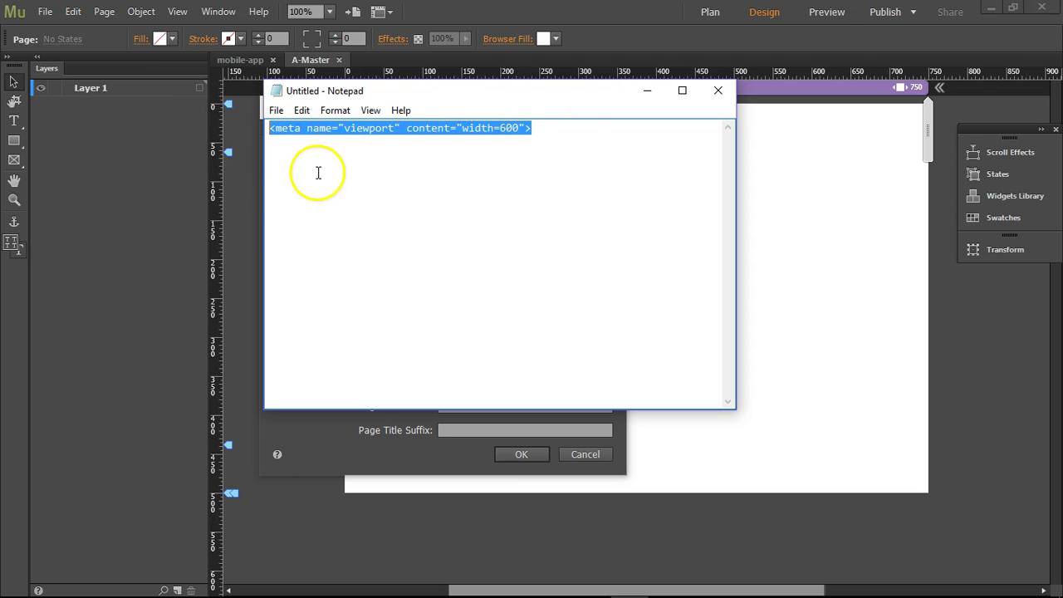
left_click(249, 204)
key("ctrl+v")
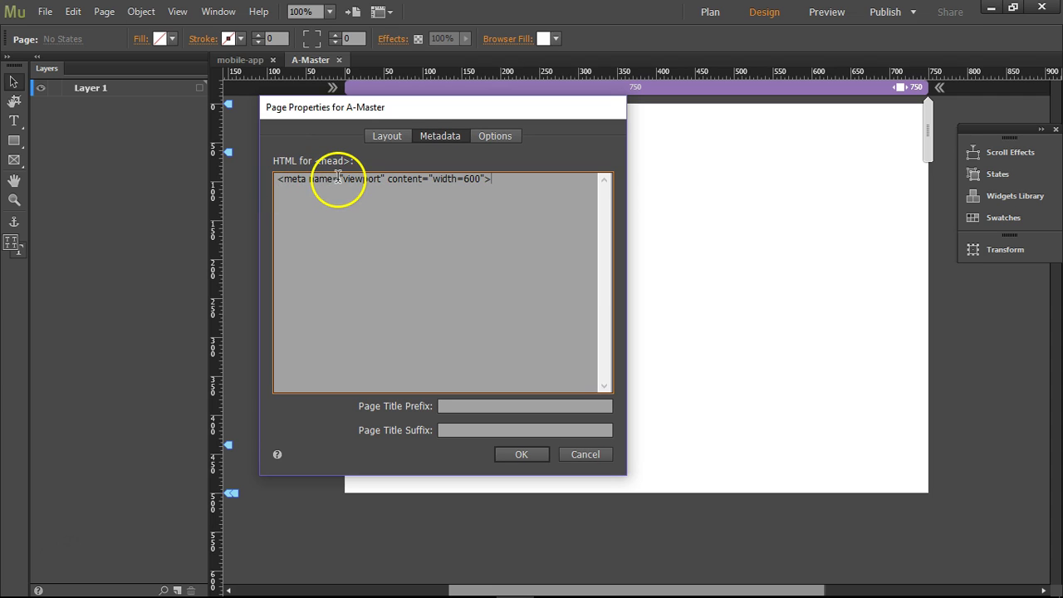
left_click_drag(338, 179, 344, 178)
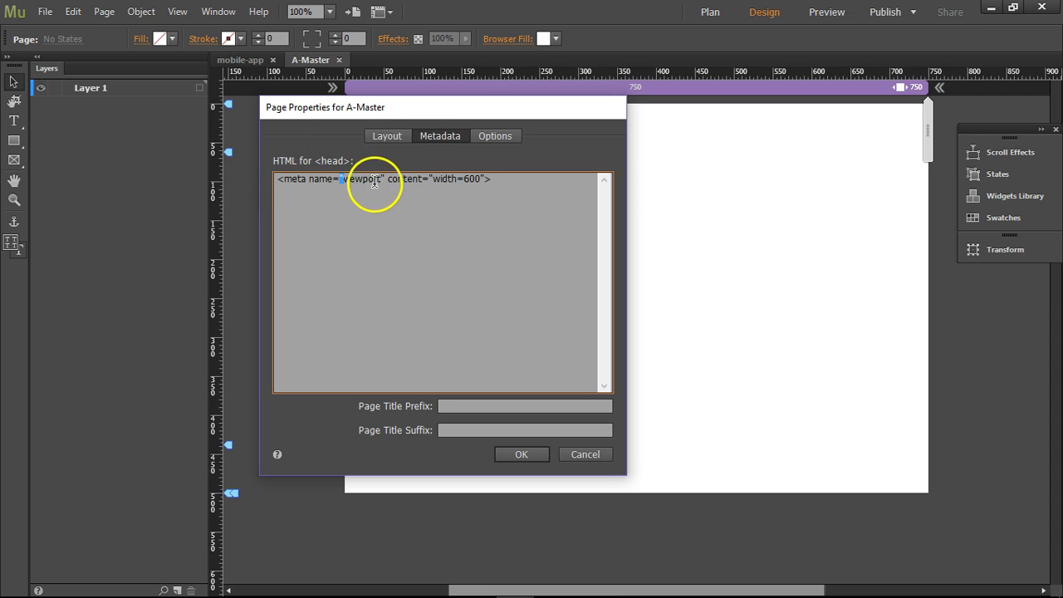
left_click_drag(388, 179, 485, 179)
left_click(500, 183)
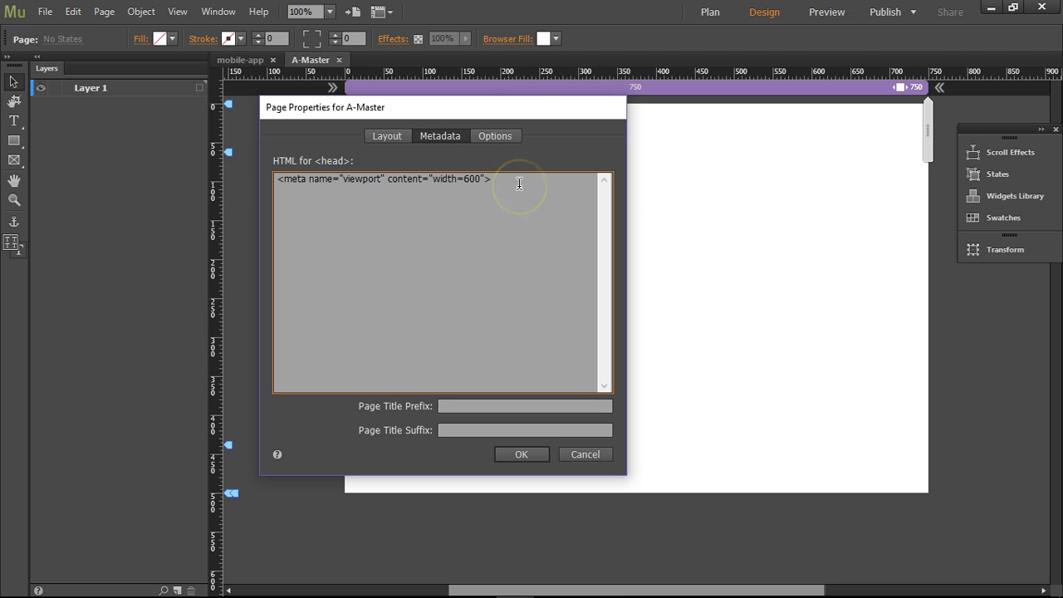
- Set the A-Master's minimum height to 750, review its metadata and layout, and apply the page properties
left_click(392, 138)
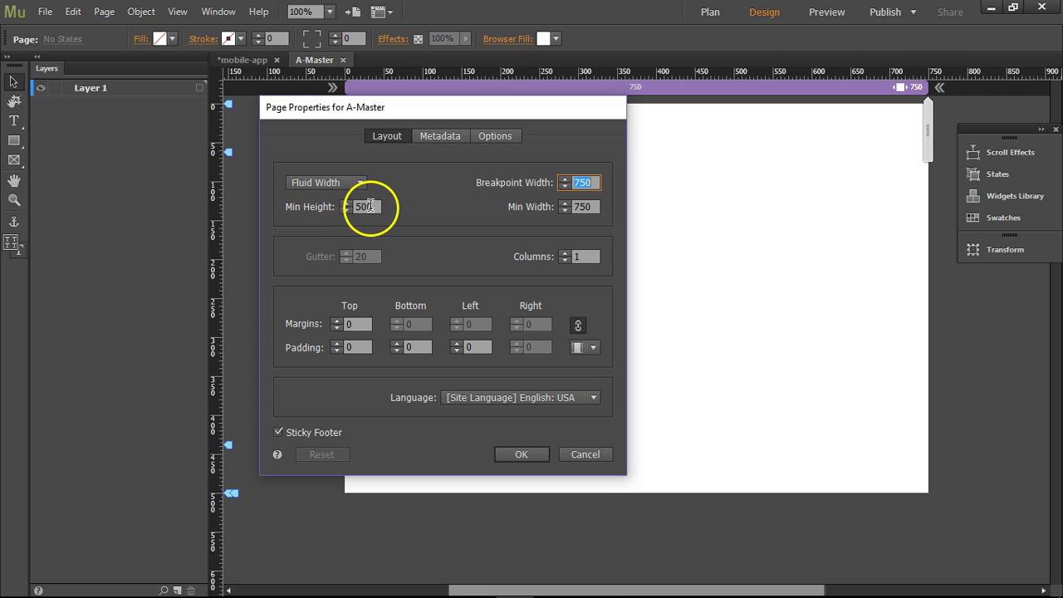
left_click_drag(372, 206, 343, 209)
type("750")
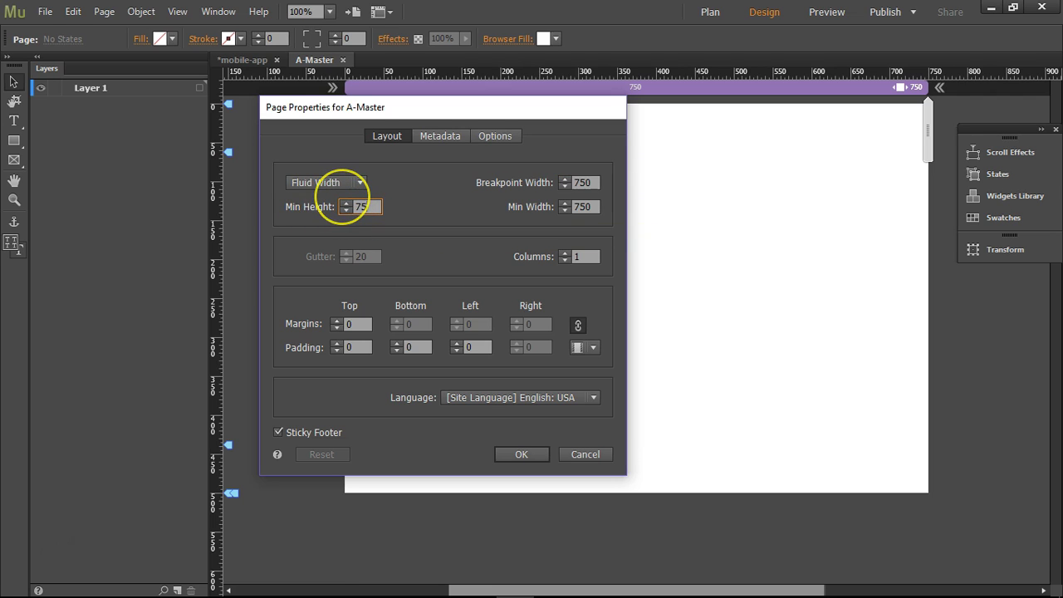
left_click(415, 253)
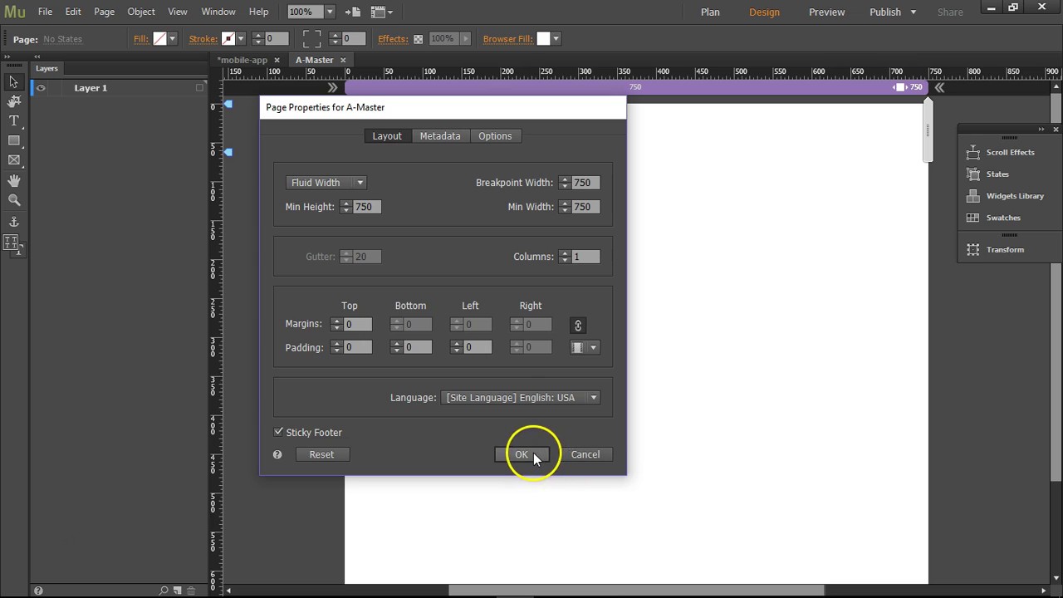
left_click(495, 137)
left_click(439, 137)
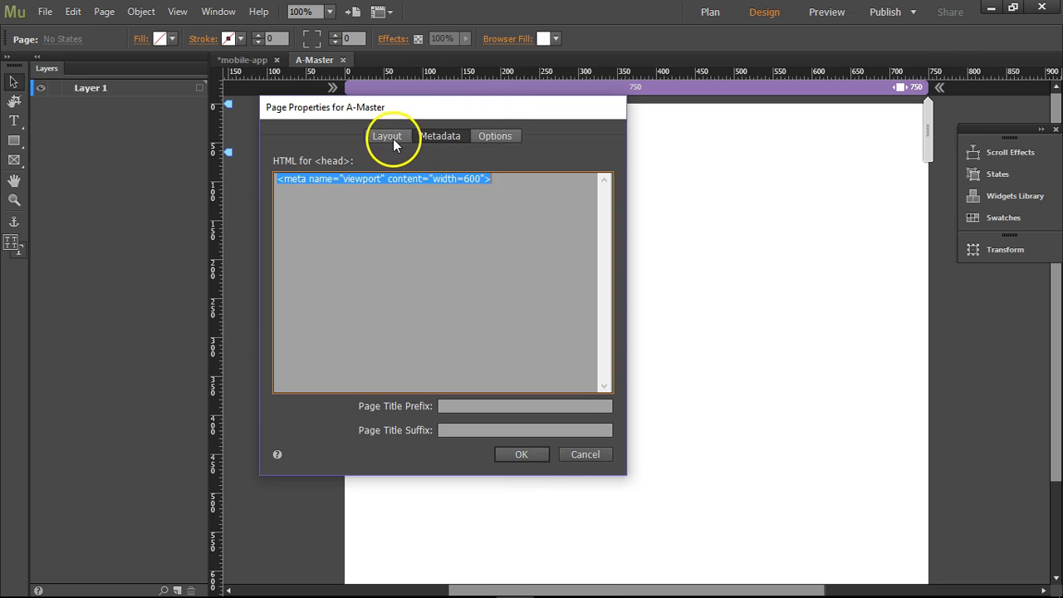
left_click(388, 135)
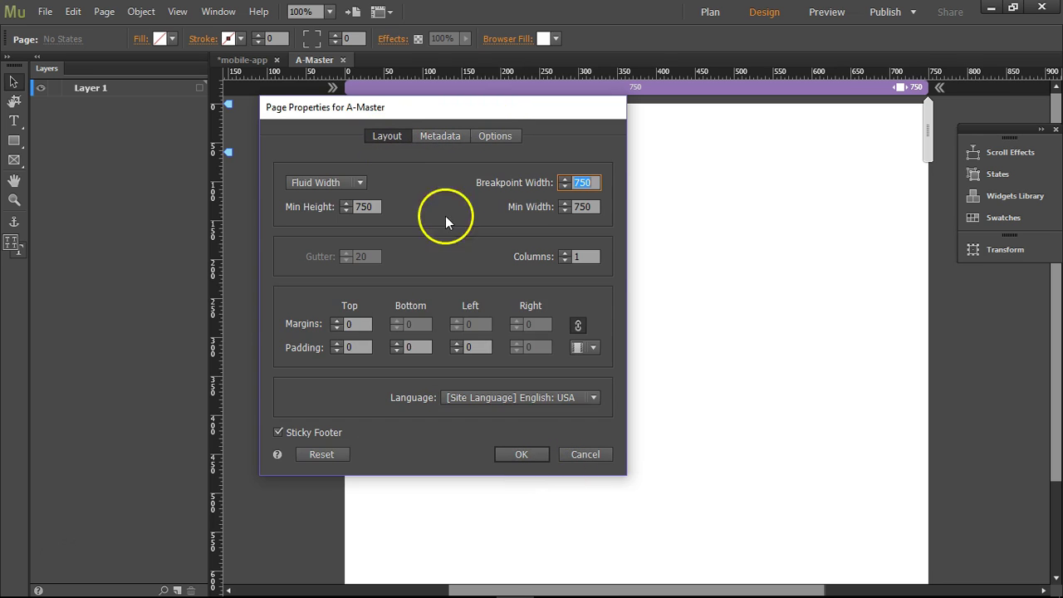
left_click(523, 454)
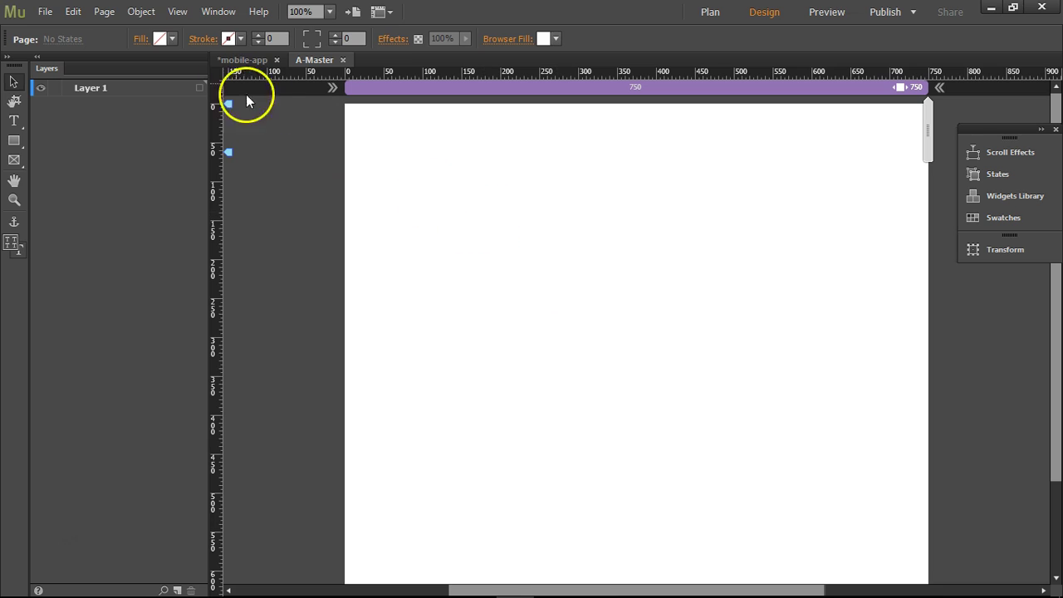
- Save the site and close the A-Master page to return to the site plan
left_click(44, 11)
left_click(60, 120)
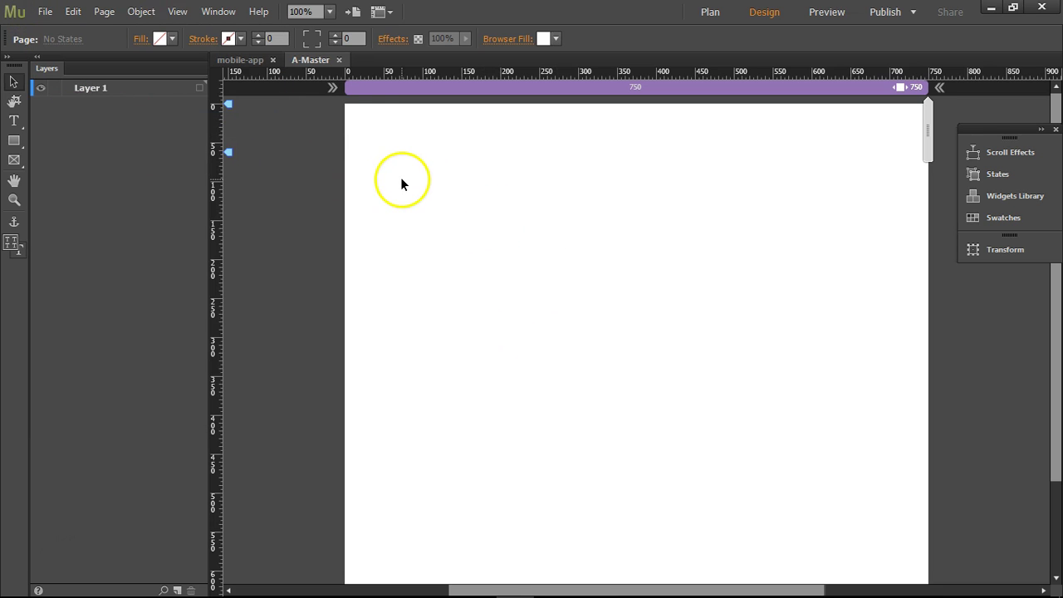
left_click(341, 60)
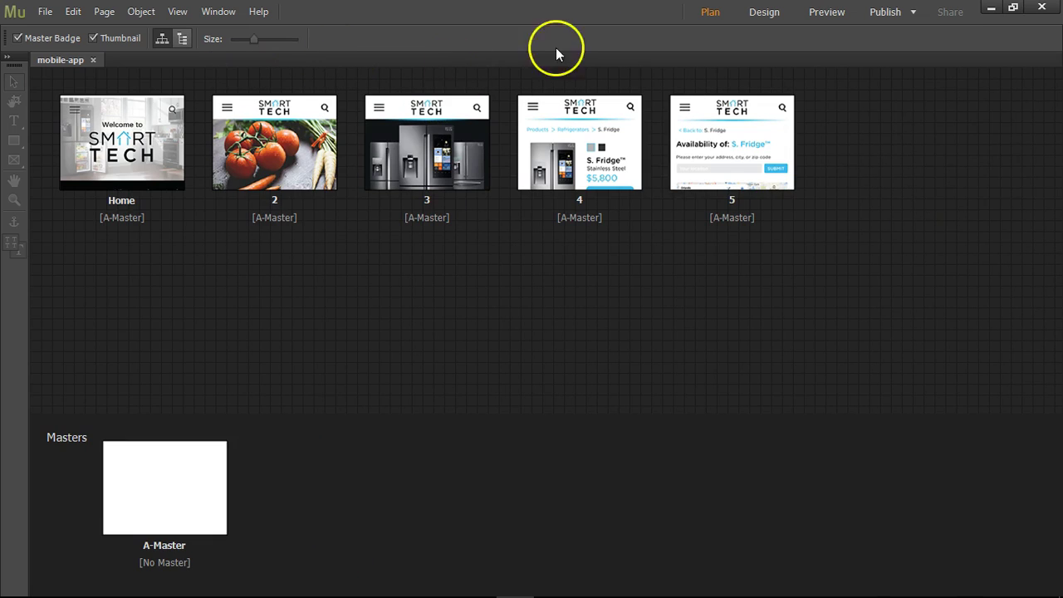
- Start publishing the site to an FTP host and bring up the server connection settings
left_click(914, 13)
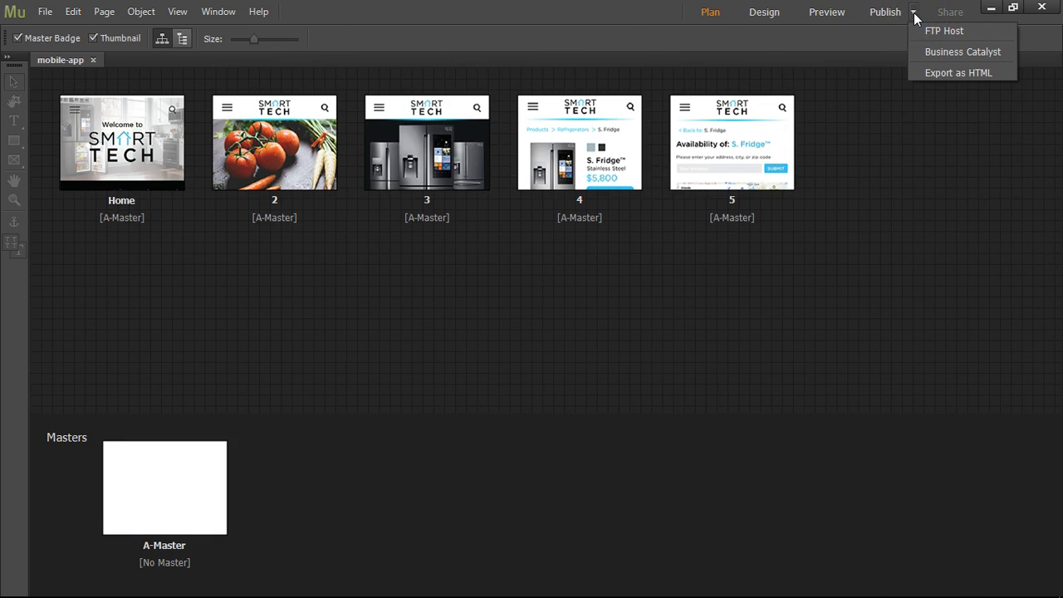
left_click(914, 13)
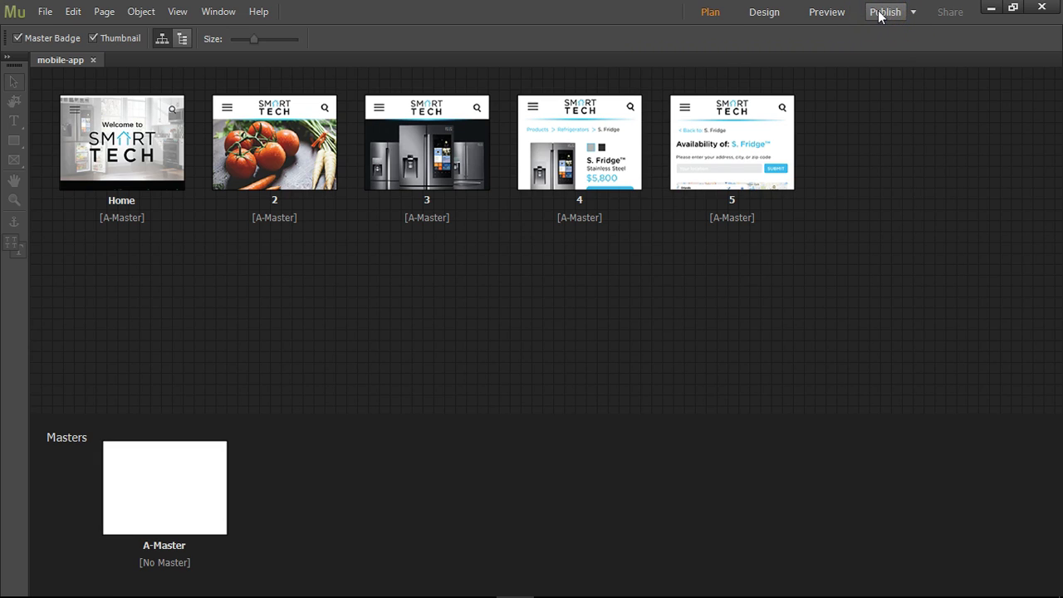
left_click(914, 14)
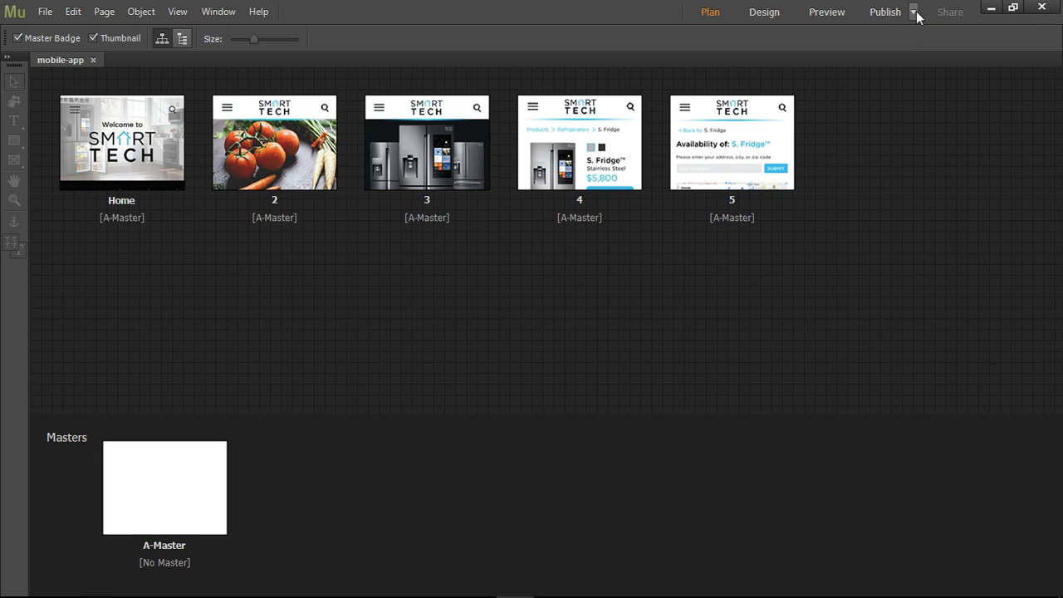
left_click(895, 20)
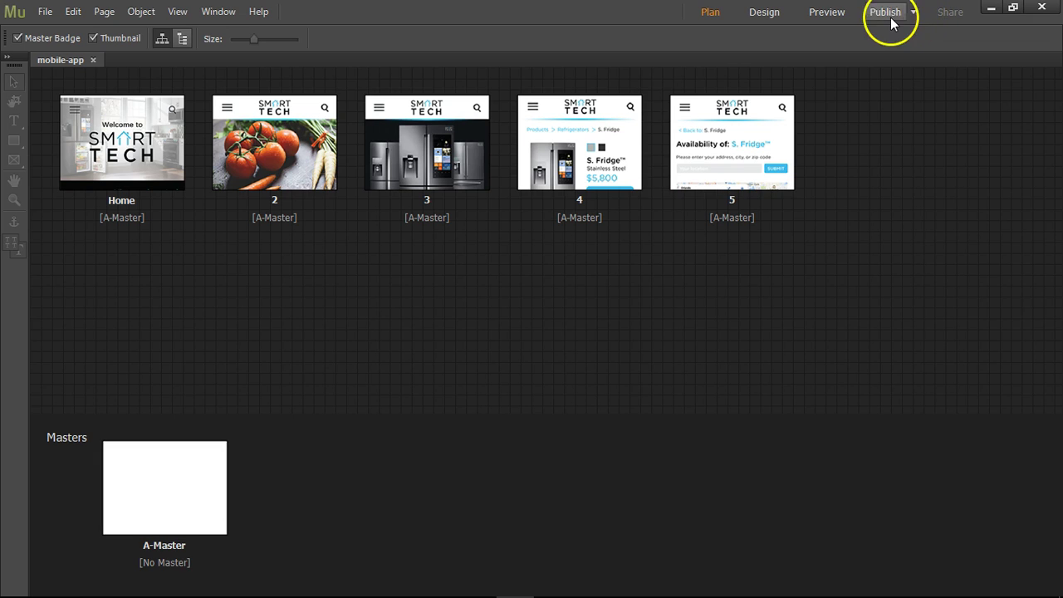
left_click(914, 14)
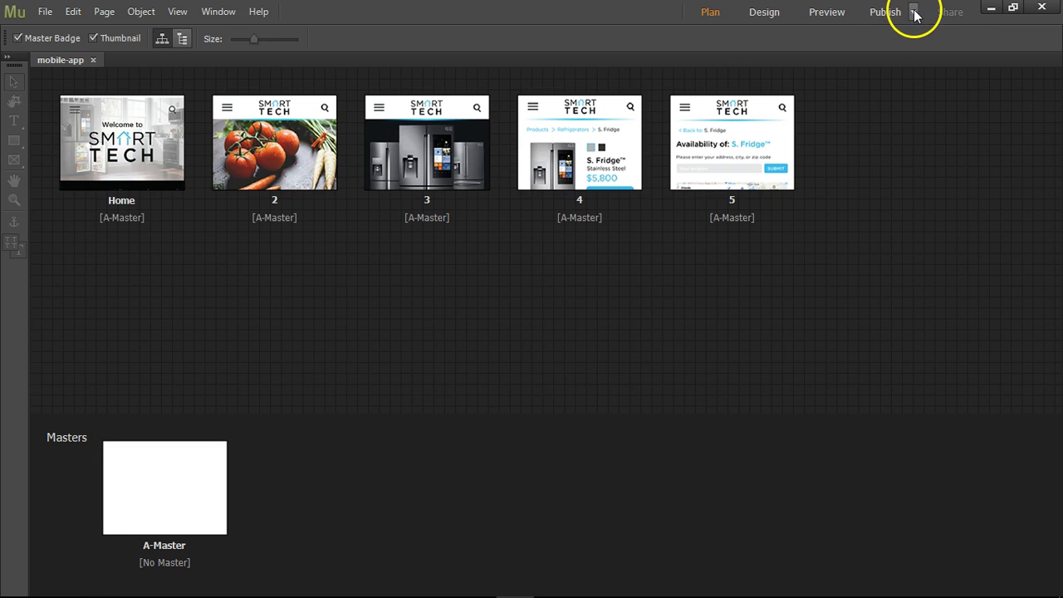
left_click(914, 15)
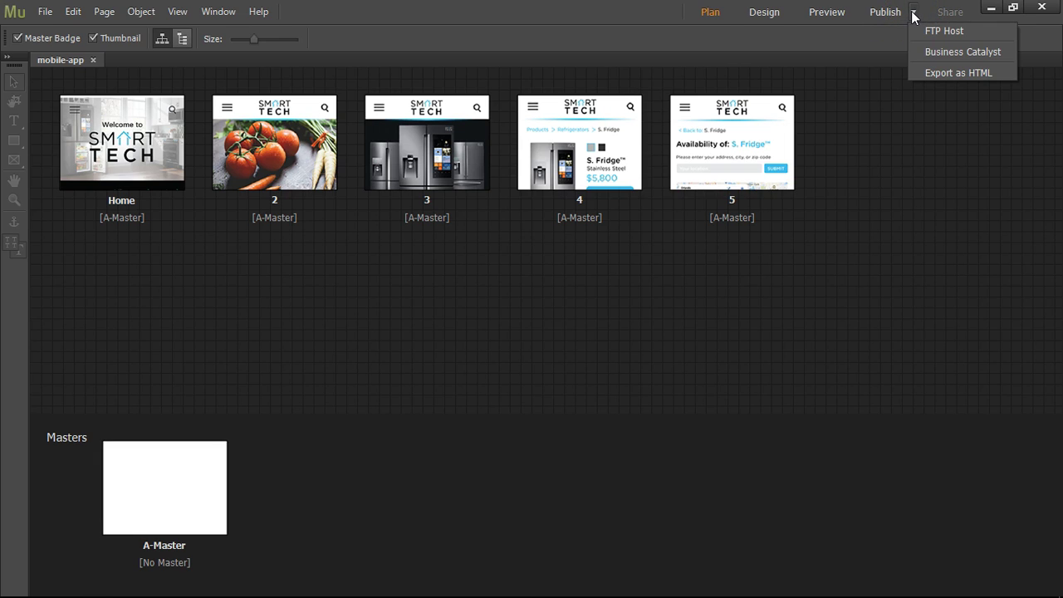
left_click(957, 33)
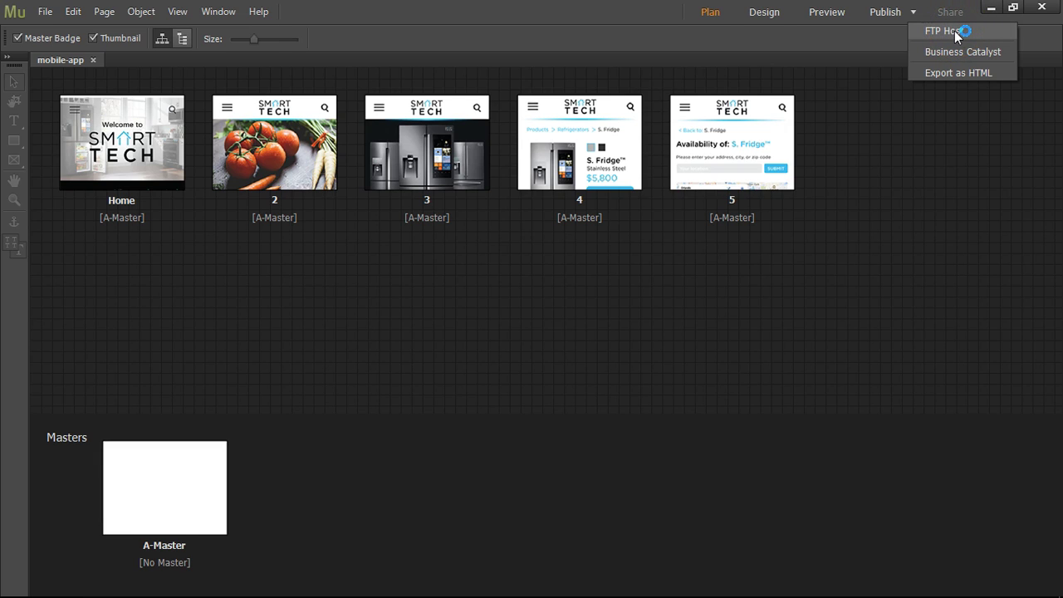
left_click_drag(622, 207, 591, 71)
- Set the FTP server to webskinz.com, enter the hosting user name and password, and enable storing the credentials
left_click(520, 83)
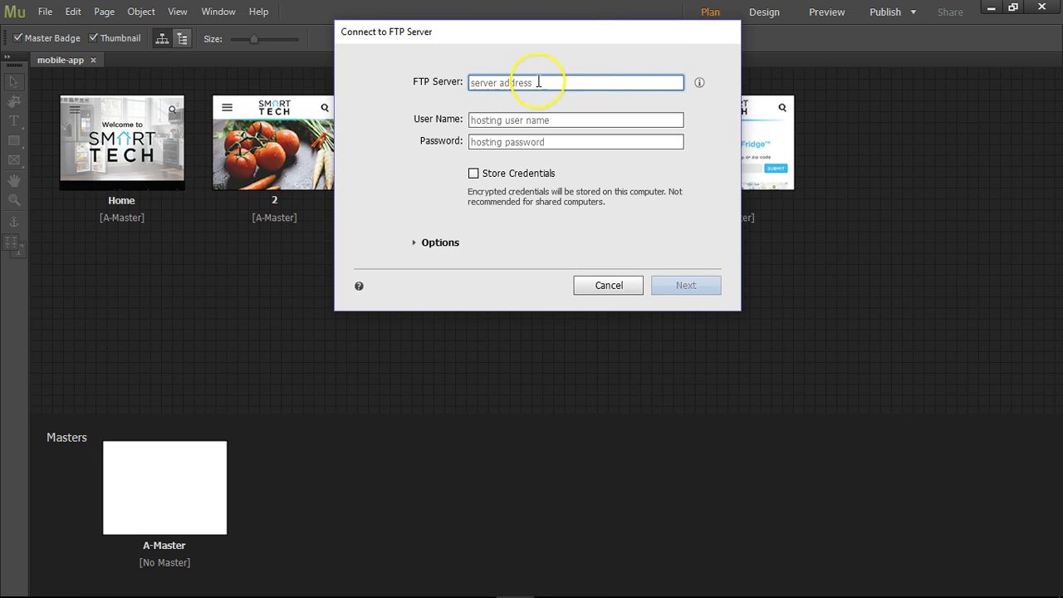
type("webskinz.com")
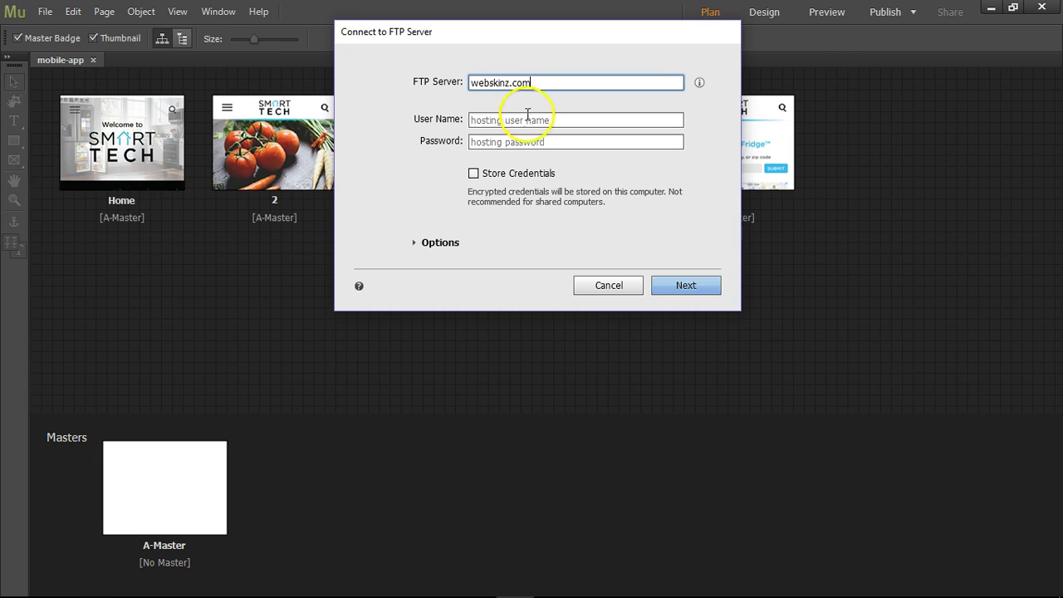
left_click(528, 120)
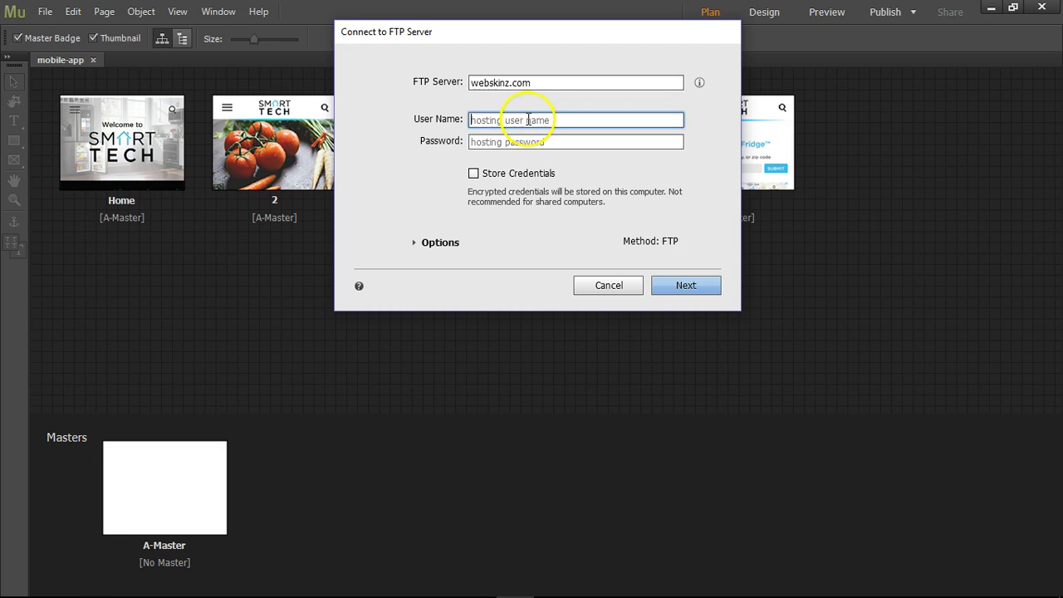
type("webskinz")
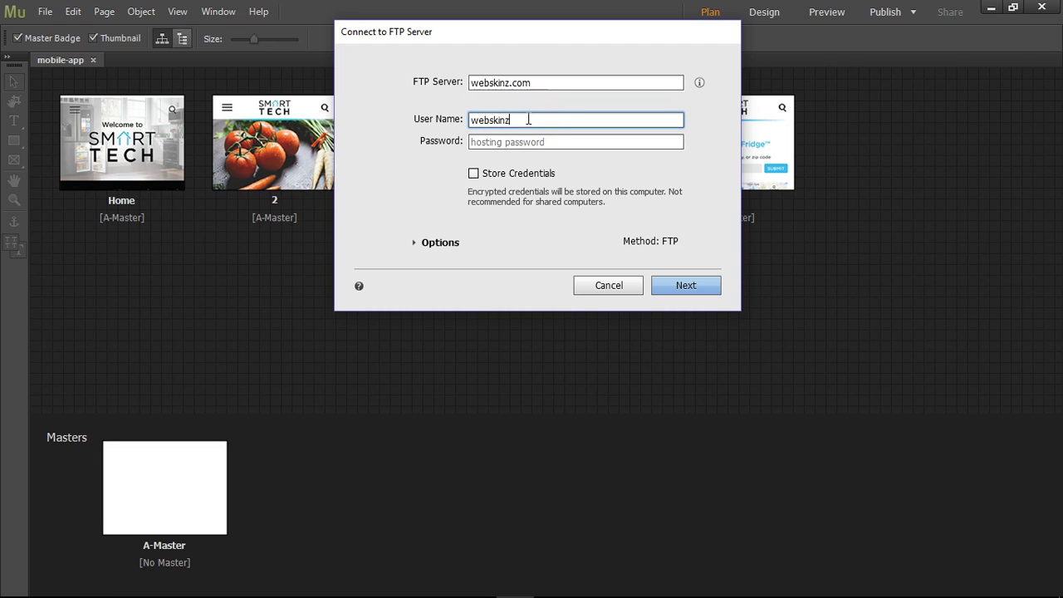
left_click(534, 142)
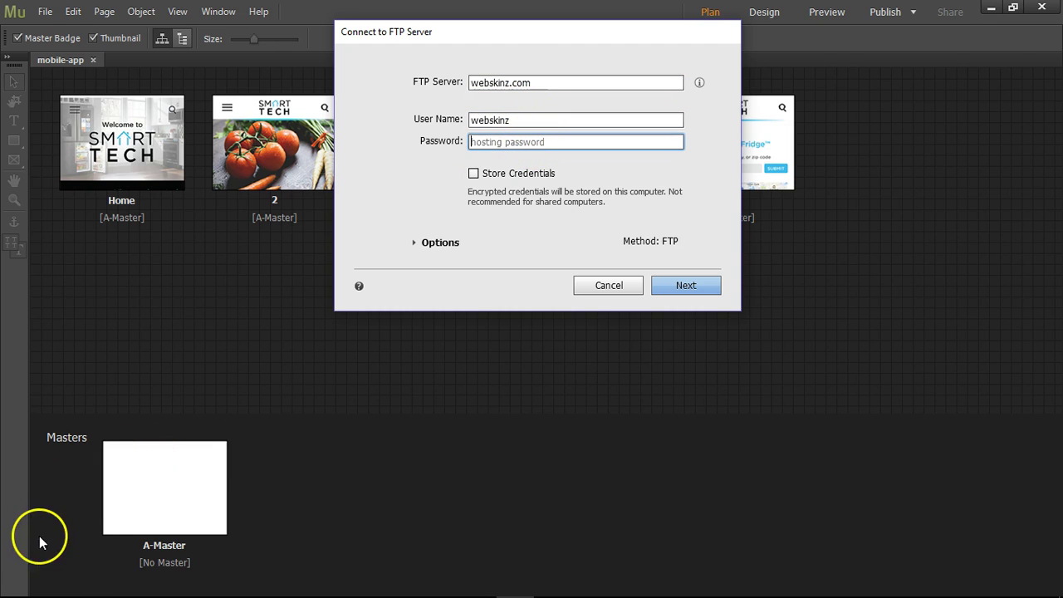
key("ctrl+v")
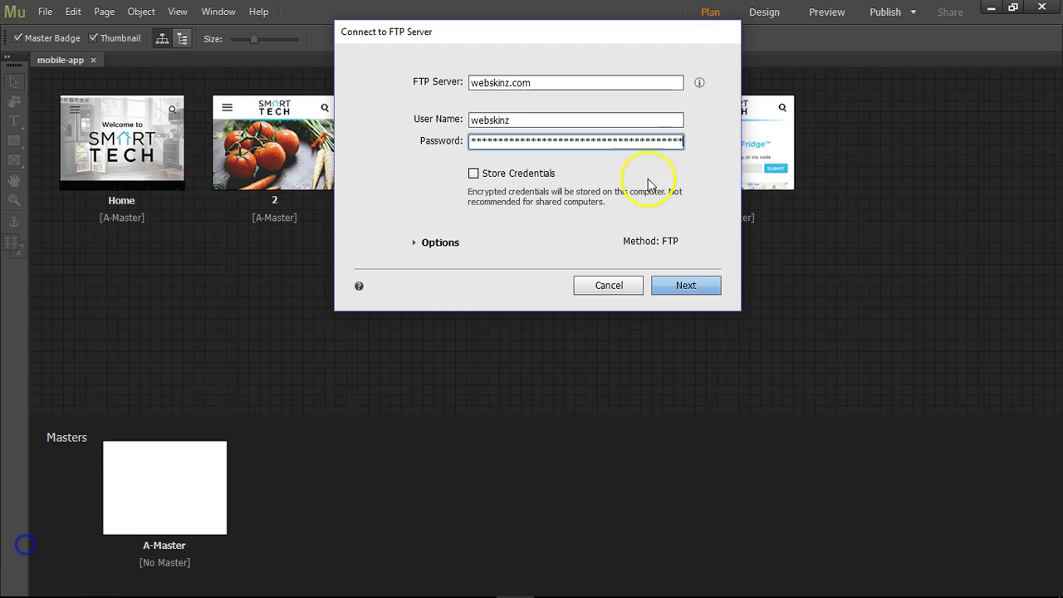
left_click(472, 173)
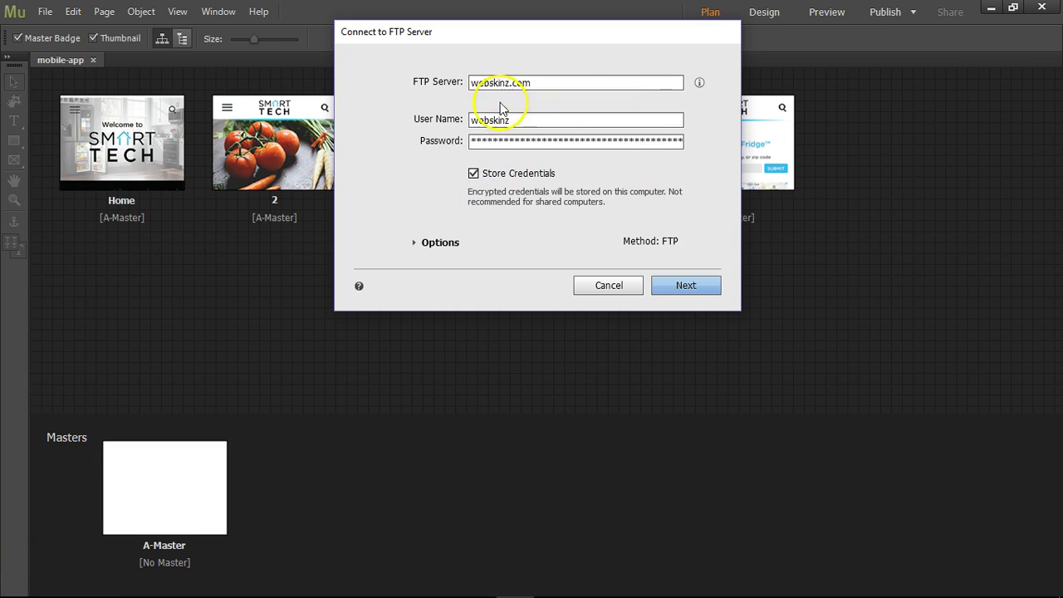
- Choose FTP as the connection method in the options and connect to the server
left_click(415, 242)
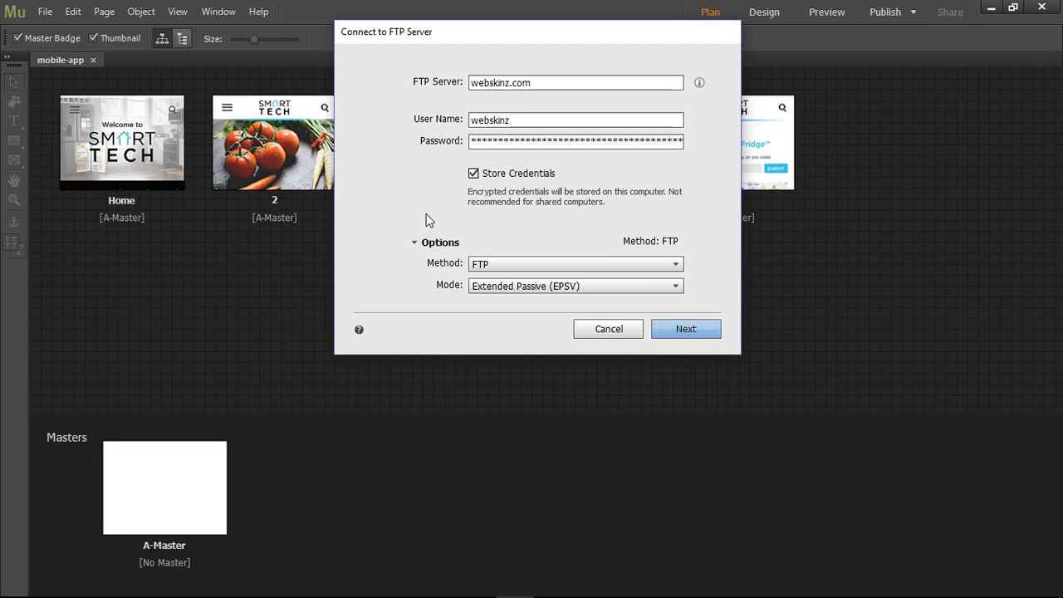
left_click(478, 264)
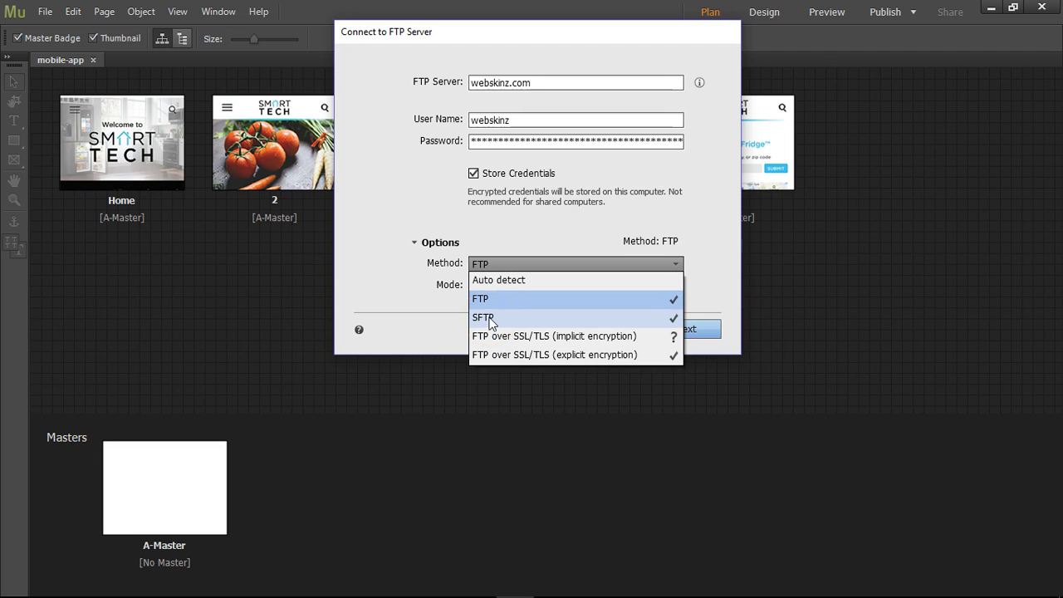
left_click(557, 300)
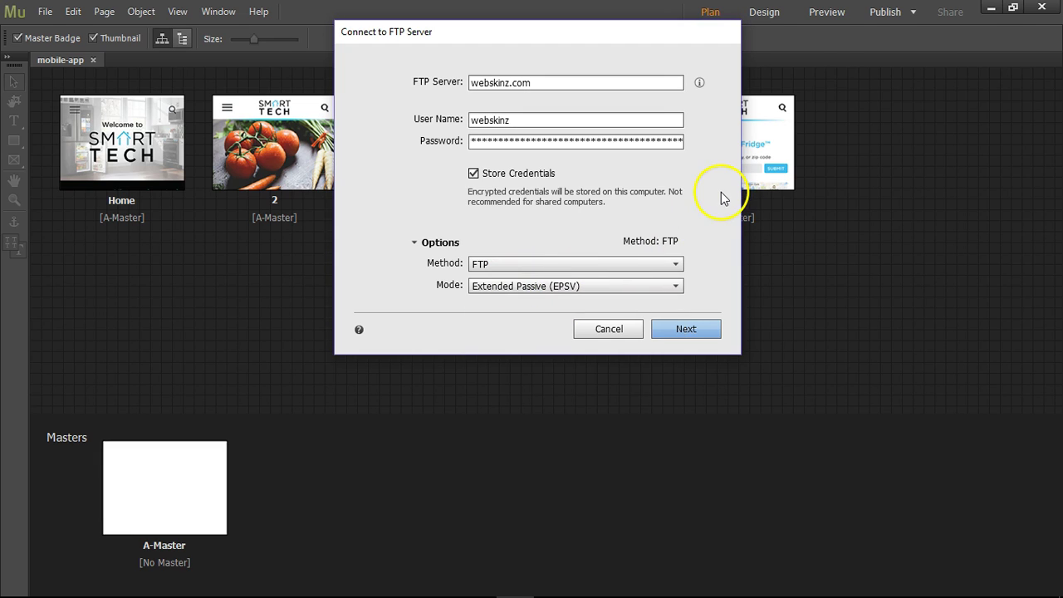
left_click(687, 332)
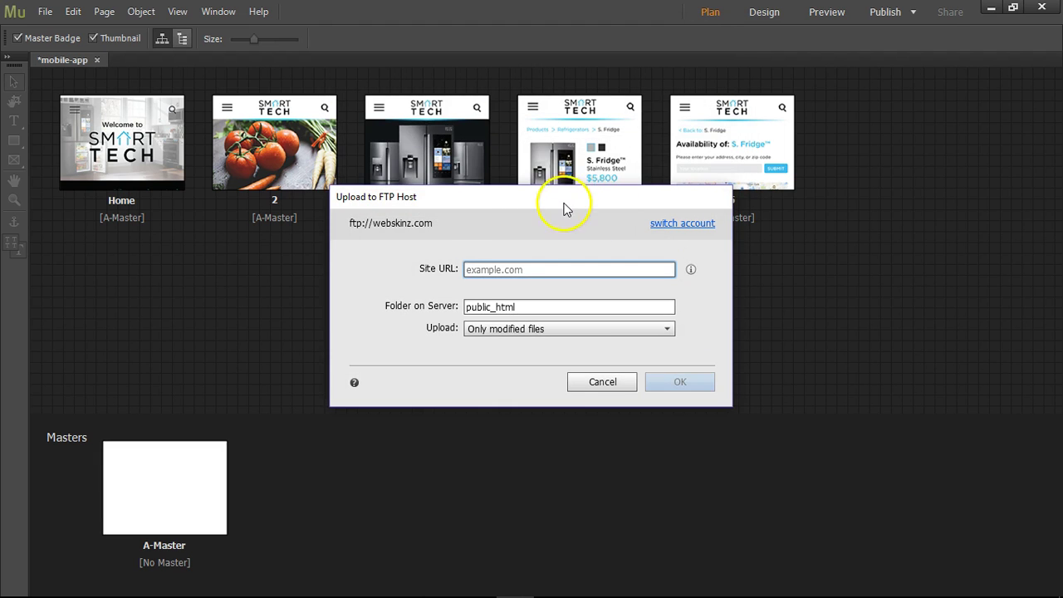
- Set the site URL to webskinz.com and the server folder to public_html/smart_tech, and submit the upload settings
left_click_drag(563, 208, 559, 40)
type("webskinz.com")
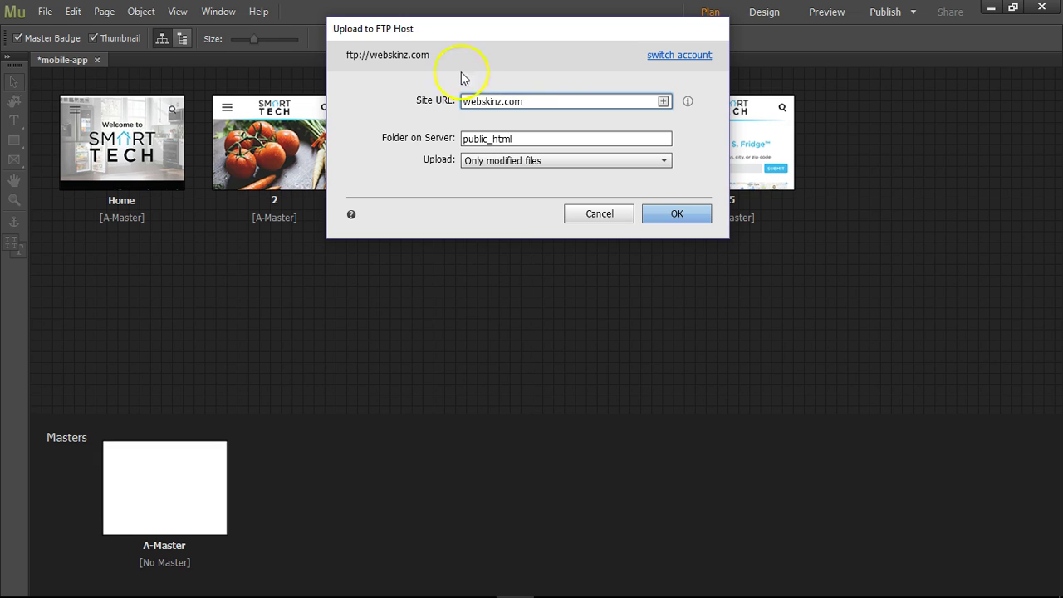
left_click(540, 141)
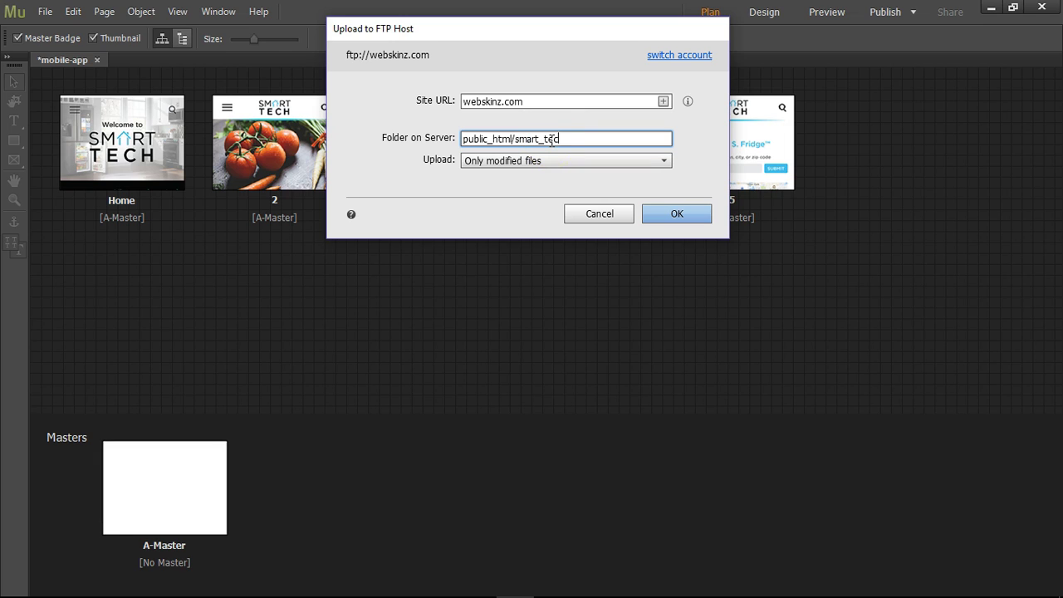
left_click(675, 215)
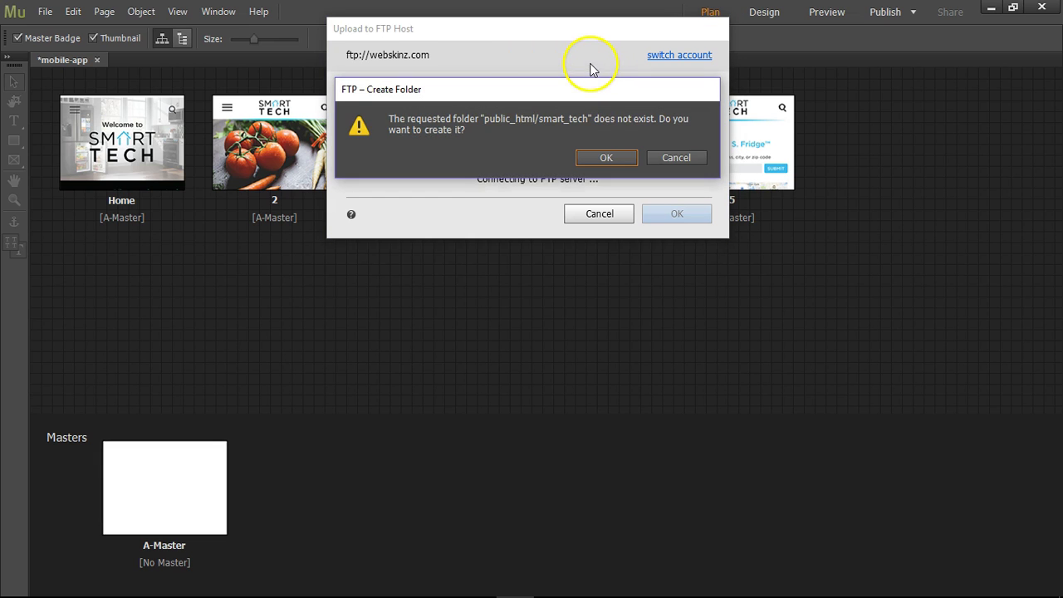
- Agree to create the smart_tech folder on the server and ignore the domain validation warning so the site uploads
left_click_drag(457, 92, 451, 59)
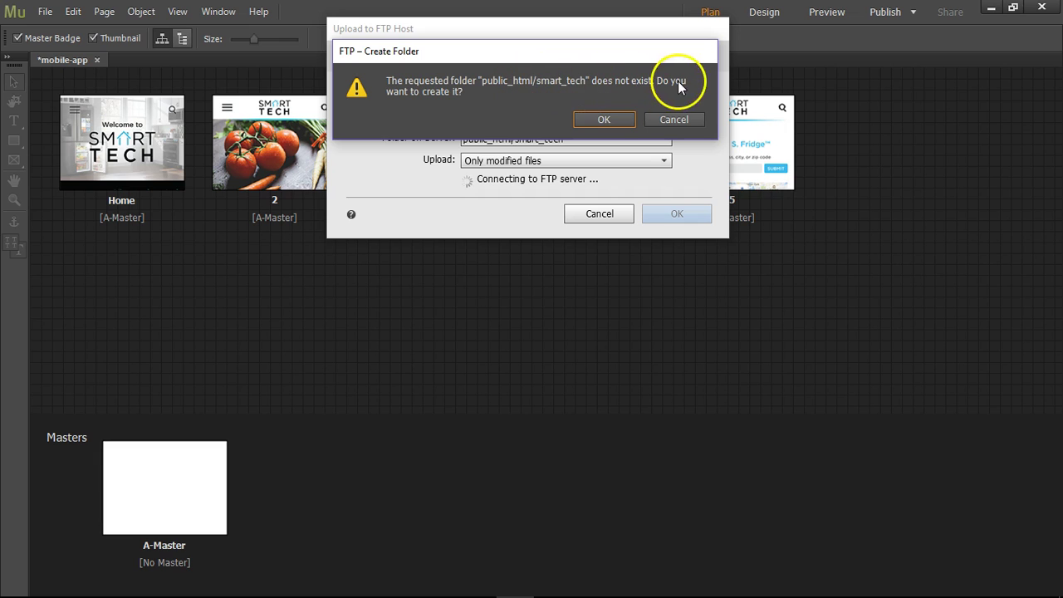
left_click(603, 120)
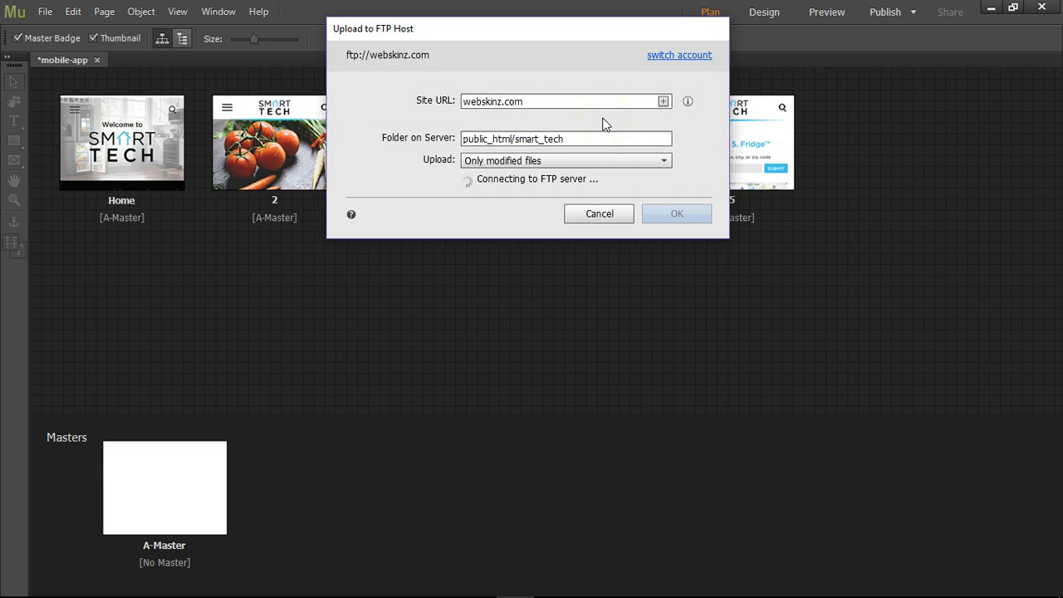
left_click_drag(550, 238, 565, 33)
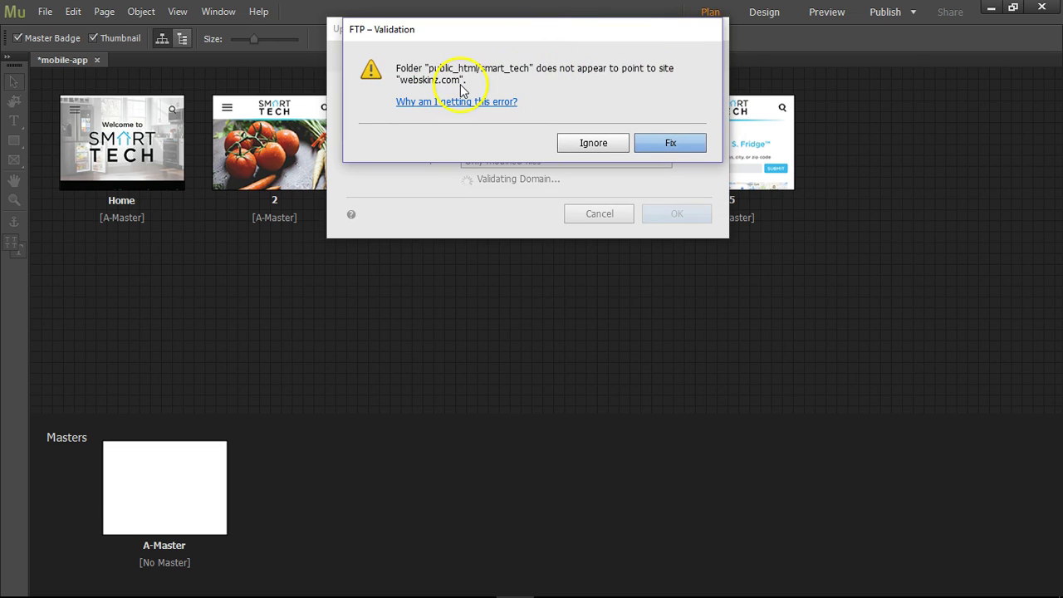
left_click(581, 141)
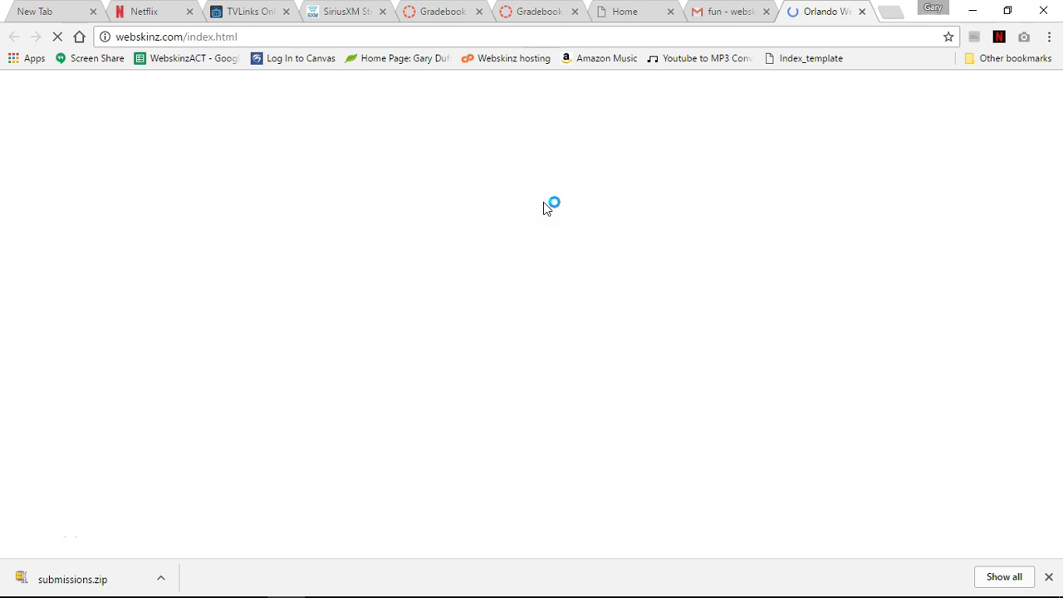
- Load the published prototype in the browser at webskinz.com/smart_tech
double_click(228, 37)
left_click_drag(185, 37, 269, 36)
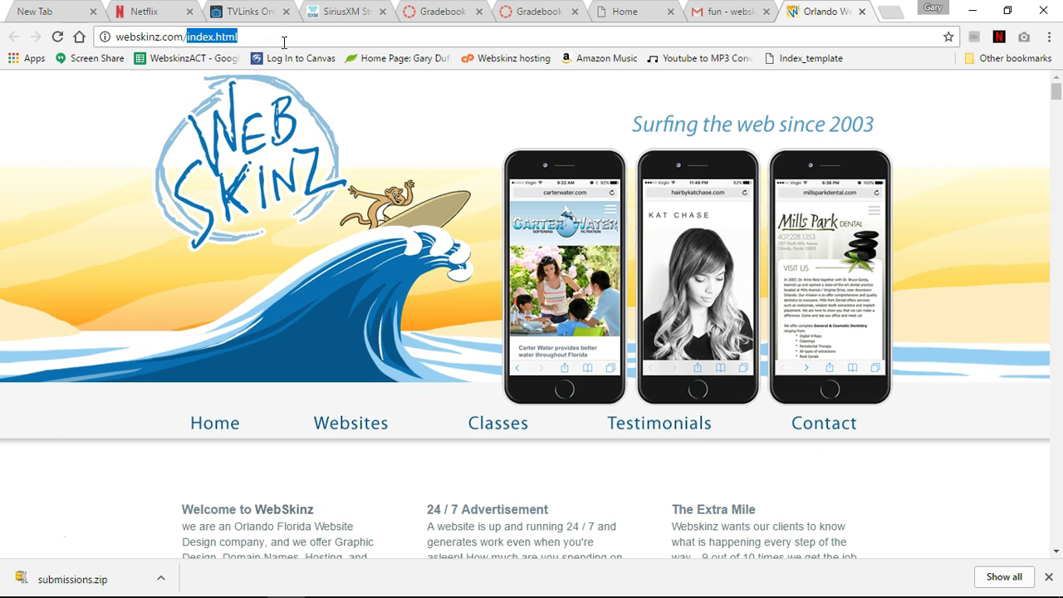
type("smar")
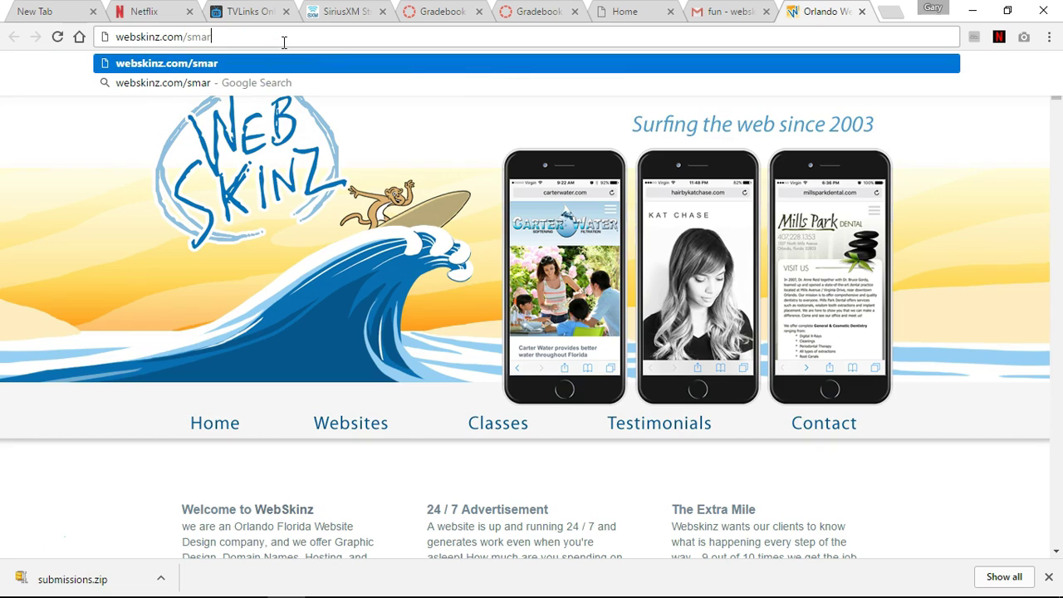
type("t_tech")
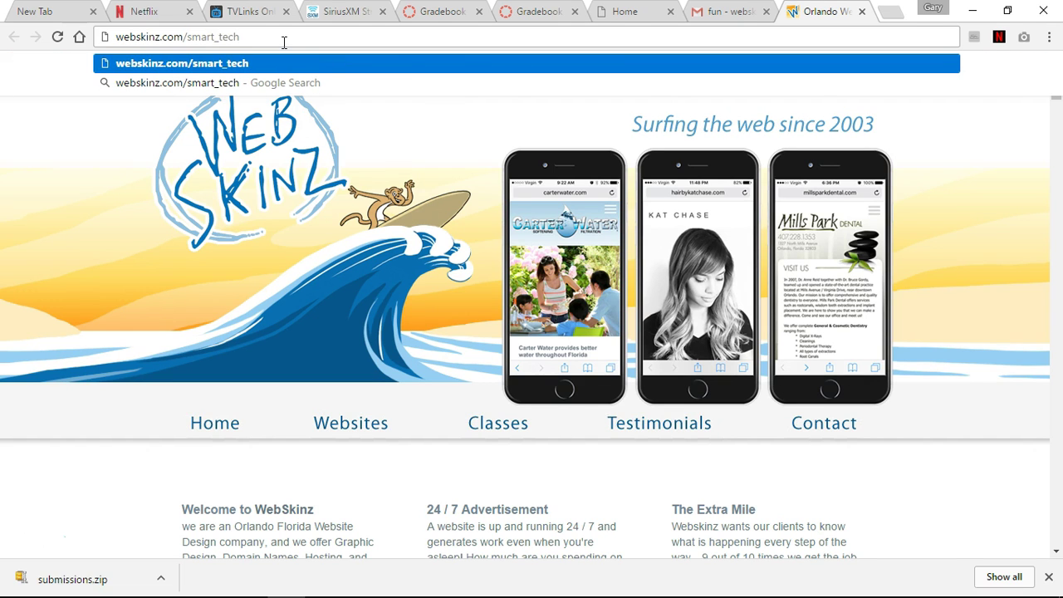
key("Return")
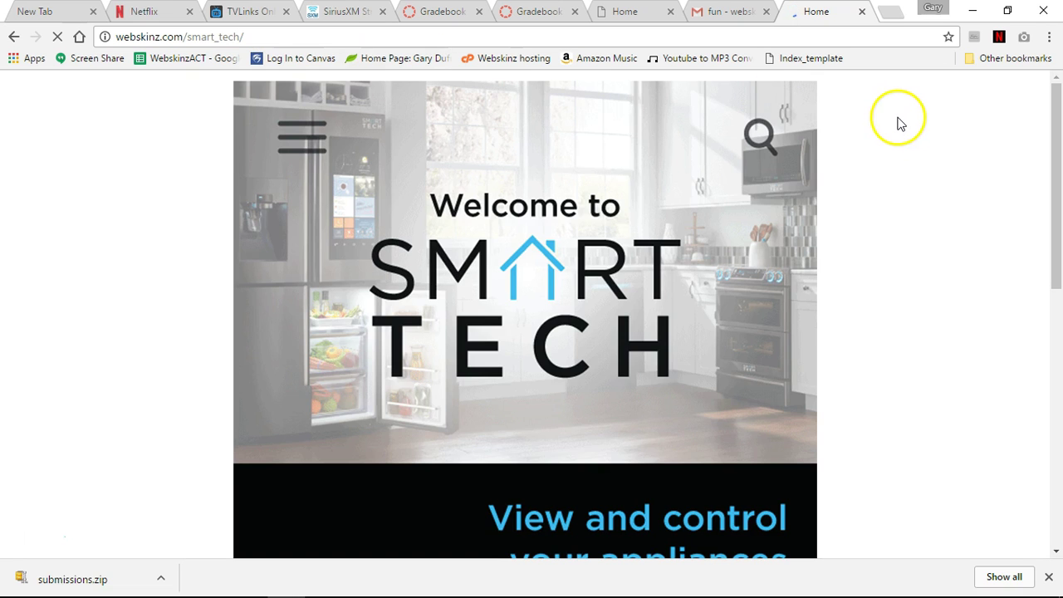
- Follow the page links of the published prototype from the home page through page 5, examining the content of pages 4 and 5
left_click(540, 215)
left_click(540, 218)
left_click(548, 219)
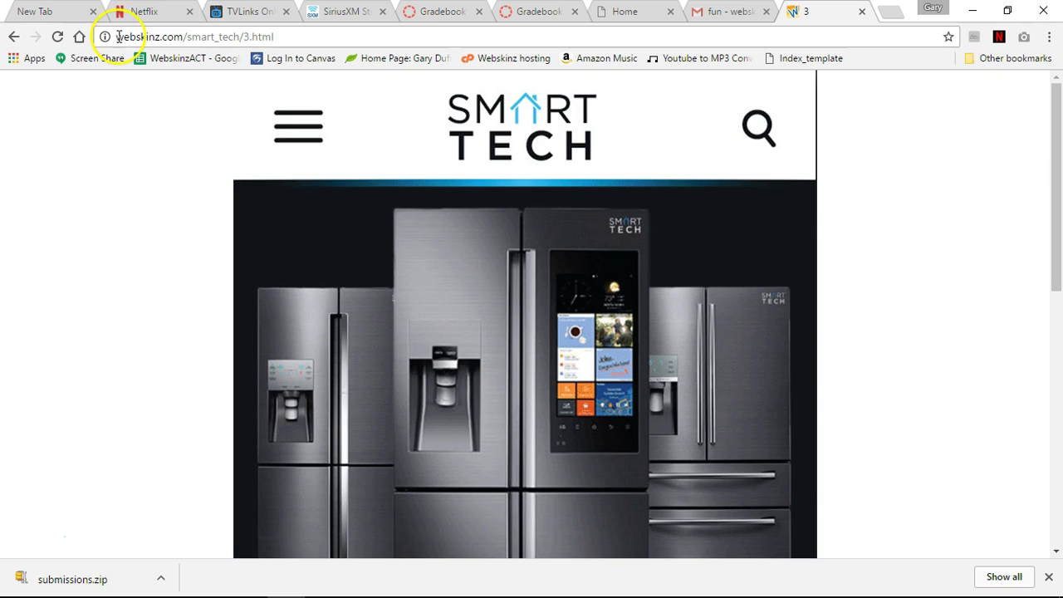
left_click_drag(117, 36, 178, 38)
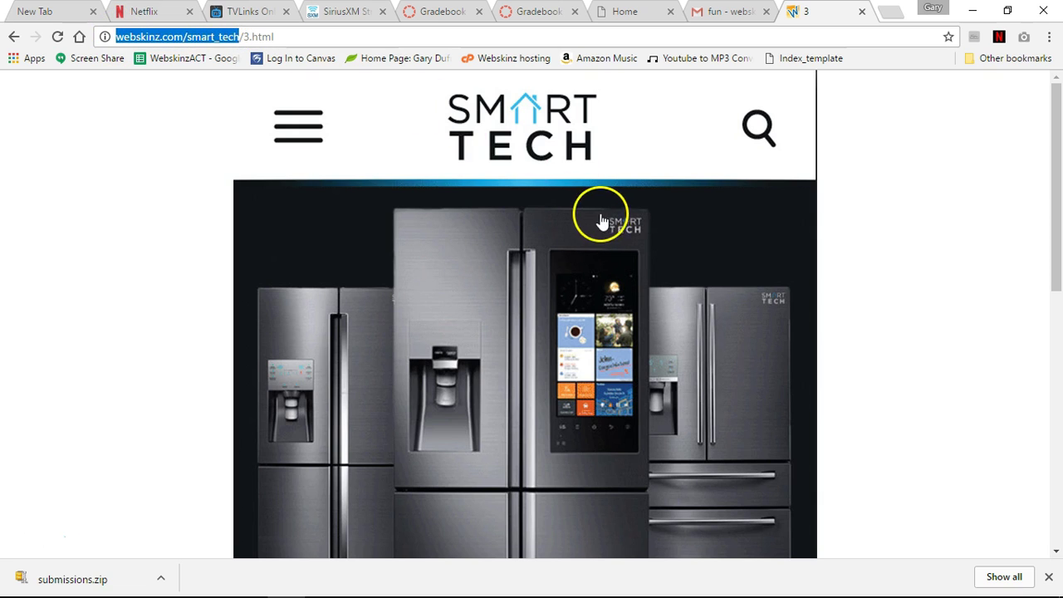
left_click(548, 221)
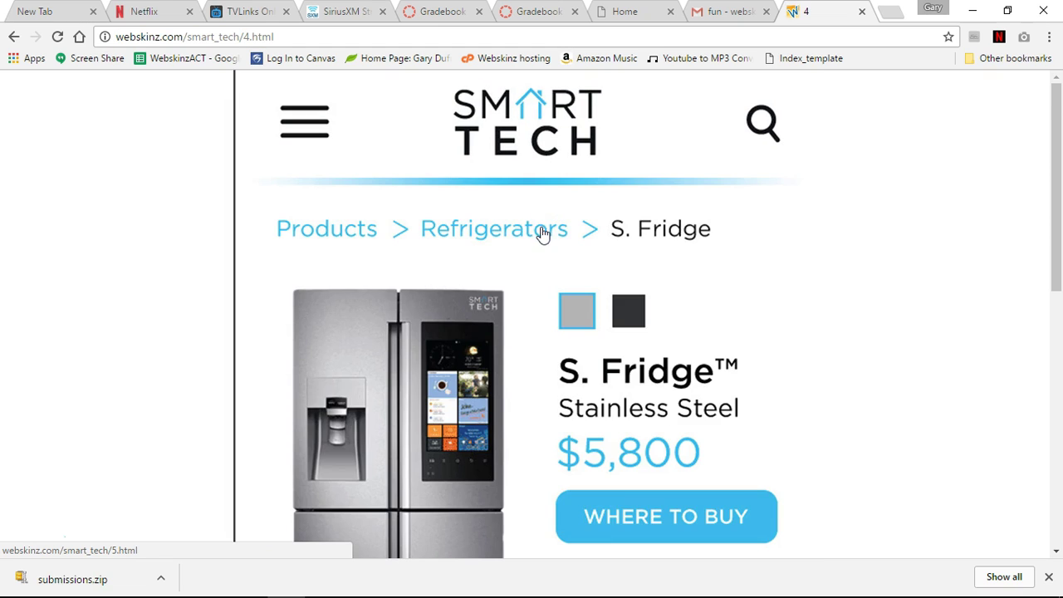
scroll(590, 236, "down", 3)
scroll(614, 247, "down", 4)
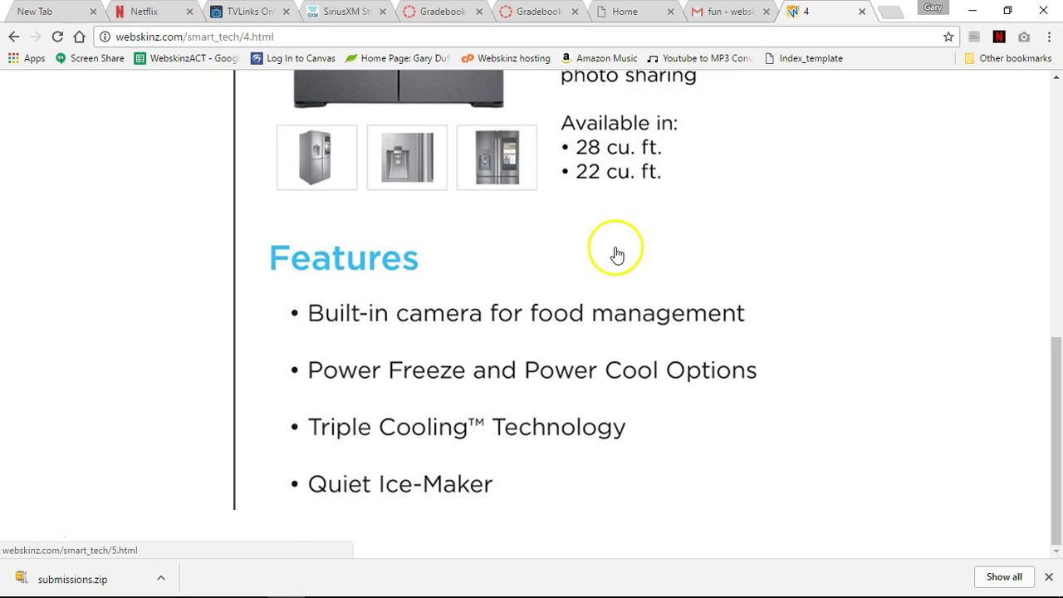
scroll(614, 249, "up", 10)
left_click(582, 201)
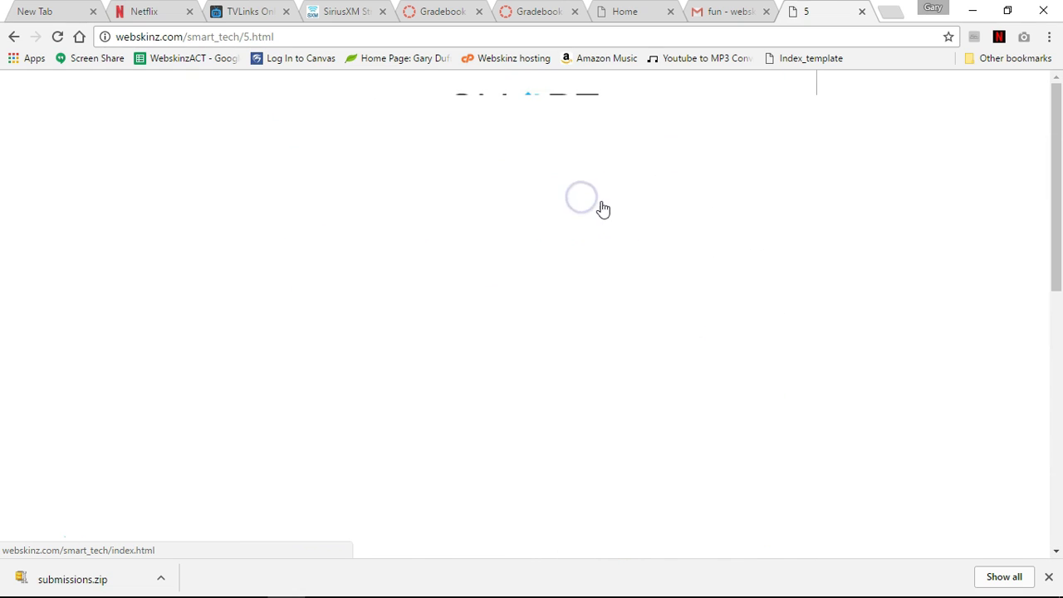
scroll(603, 209, "down", 6)
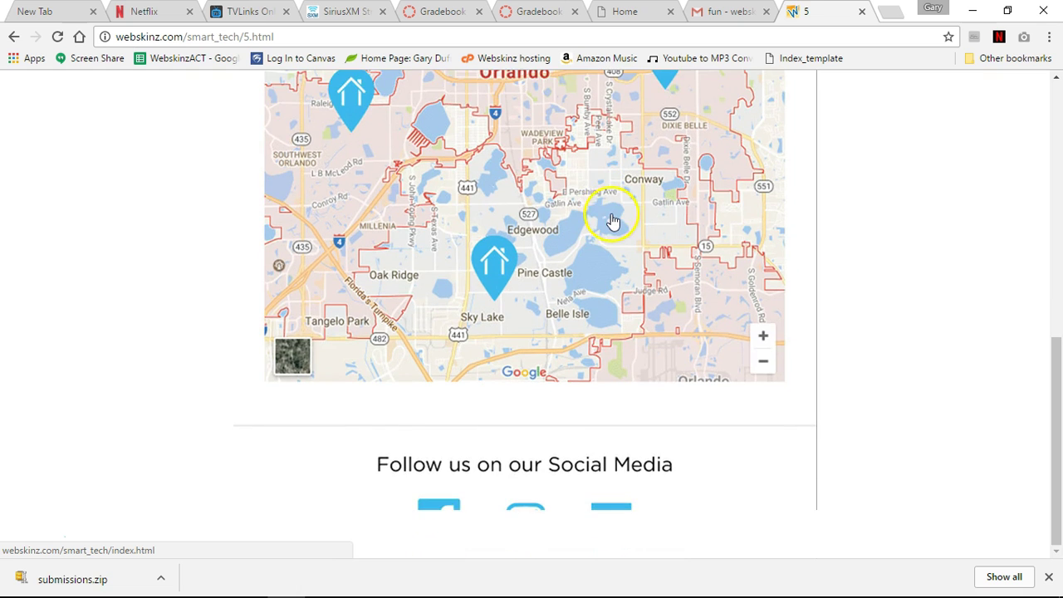
- Follow the link on page 5 back to the home page and look over the home page's full length
scroll(612, 221, "up", 6)
left_click(596, 150)
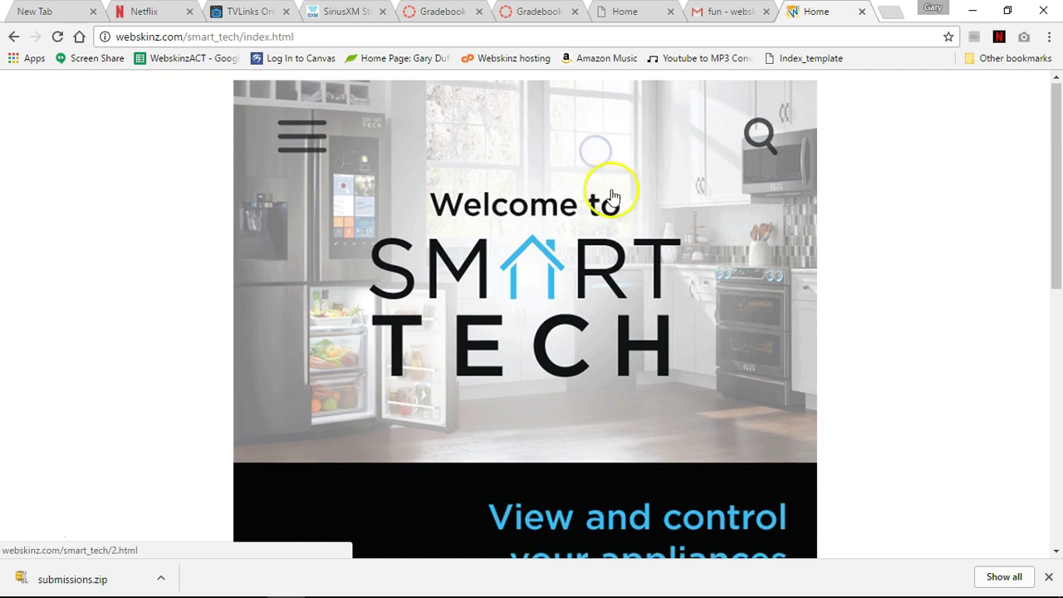
scroll(612, 196, "down", 7)
scroll(612, 195, "up", 7)
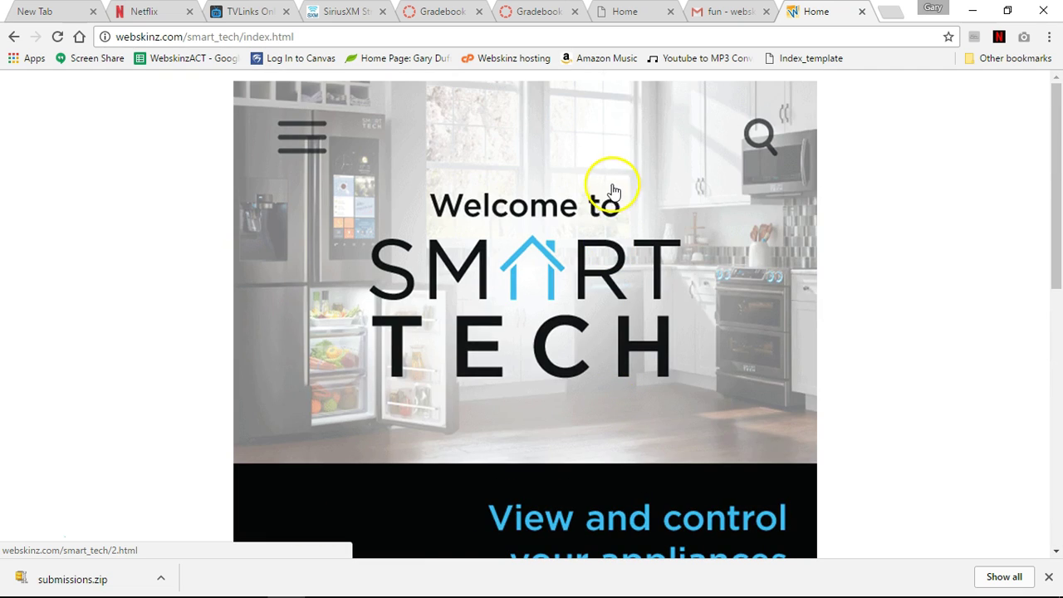
- Follow the page links from the home page through pages 2 and 3 to page 4, examining the content of each page
left_click(606, 185)
scroll(604, 184, "down", 5)
scroll(603, 187, "down", 2)
scroll(600, 191, "up", 7)
left_click(595, 195)
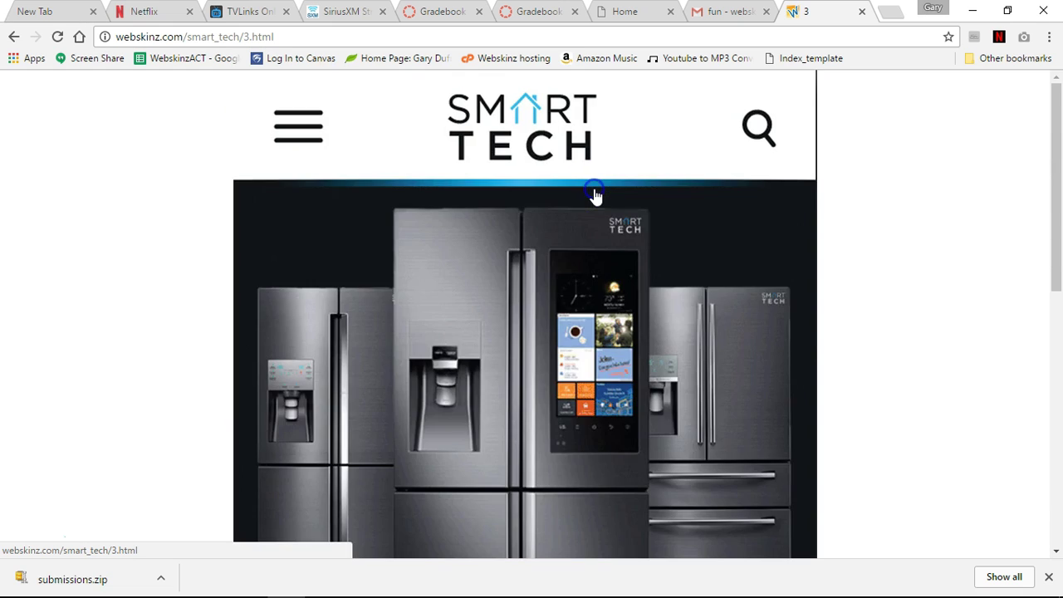
scroll(595, 199, "down", 6)
scroll(598, 208, "up", 3)
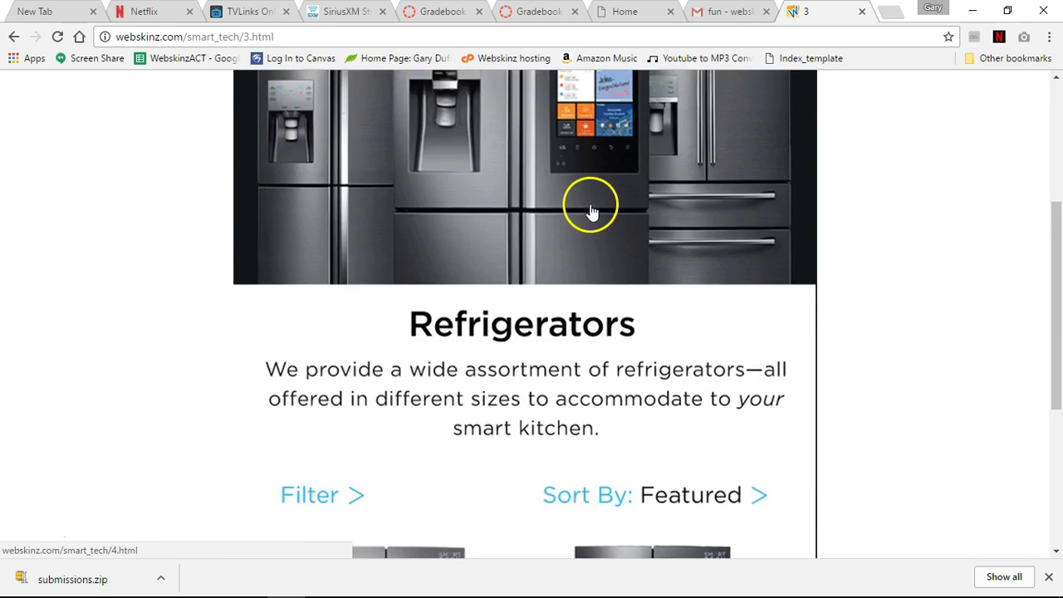
left_click(590, 211)
scroll(593, 216, "down", 7)
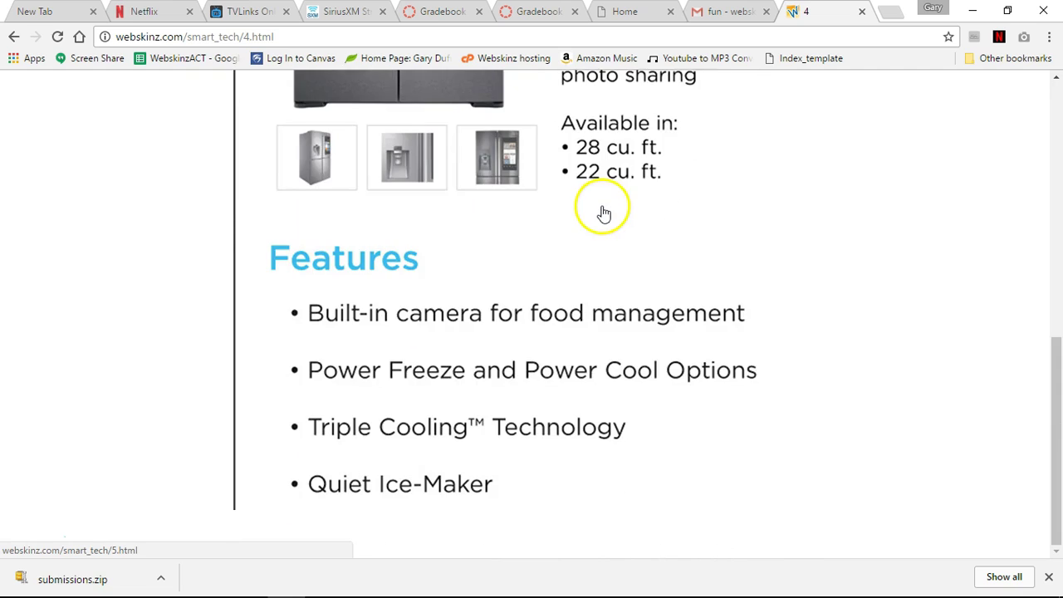
scroll(601, 214, "up", 7)
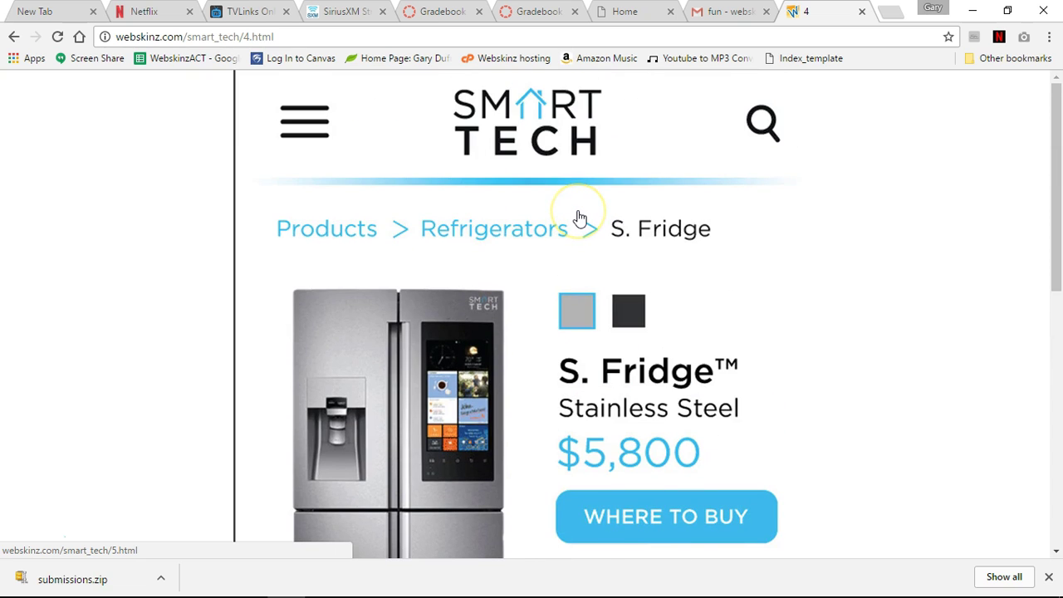